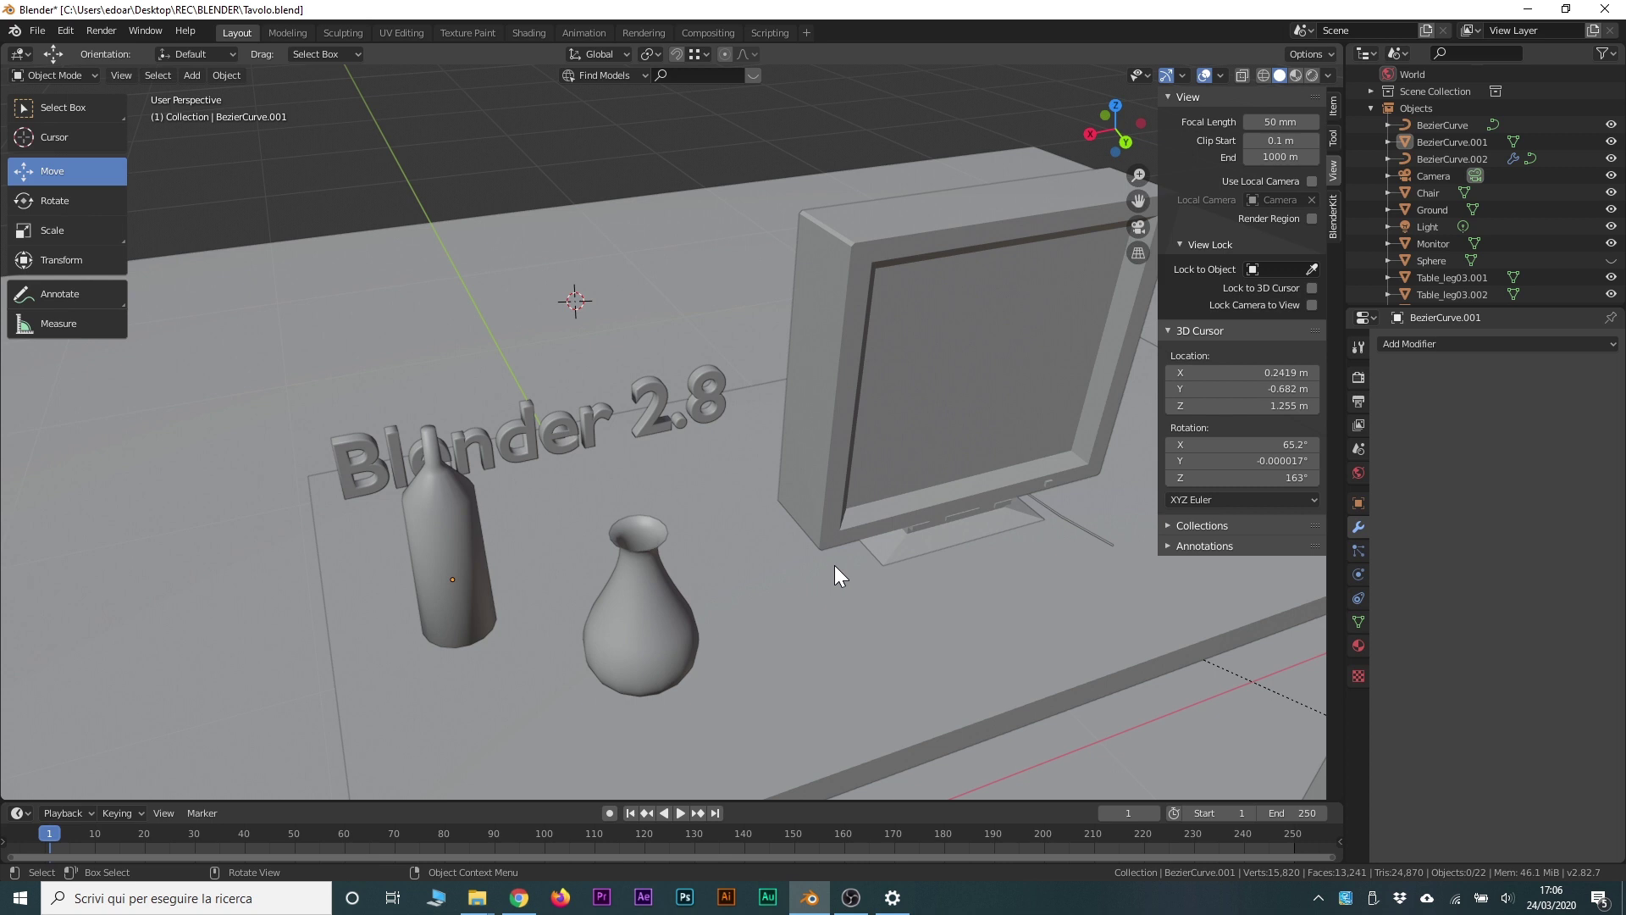
Step: Click the ground under the desk, then make the Monitor the selected, active object
click(653, 566)
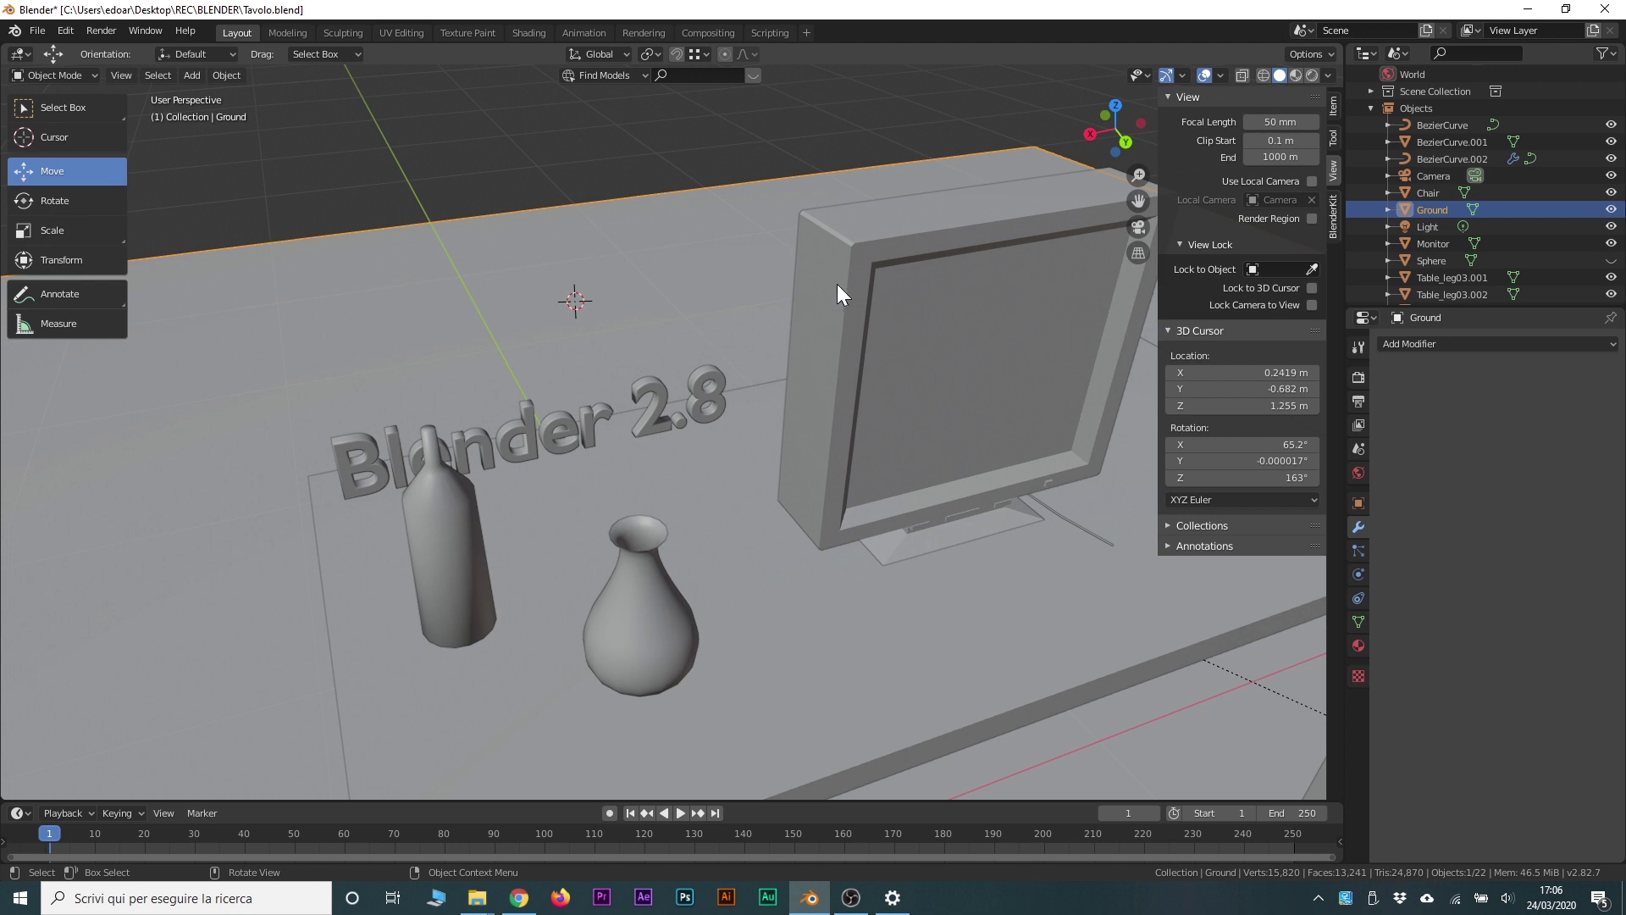
click(825, 446)
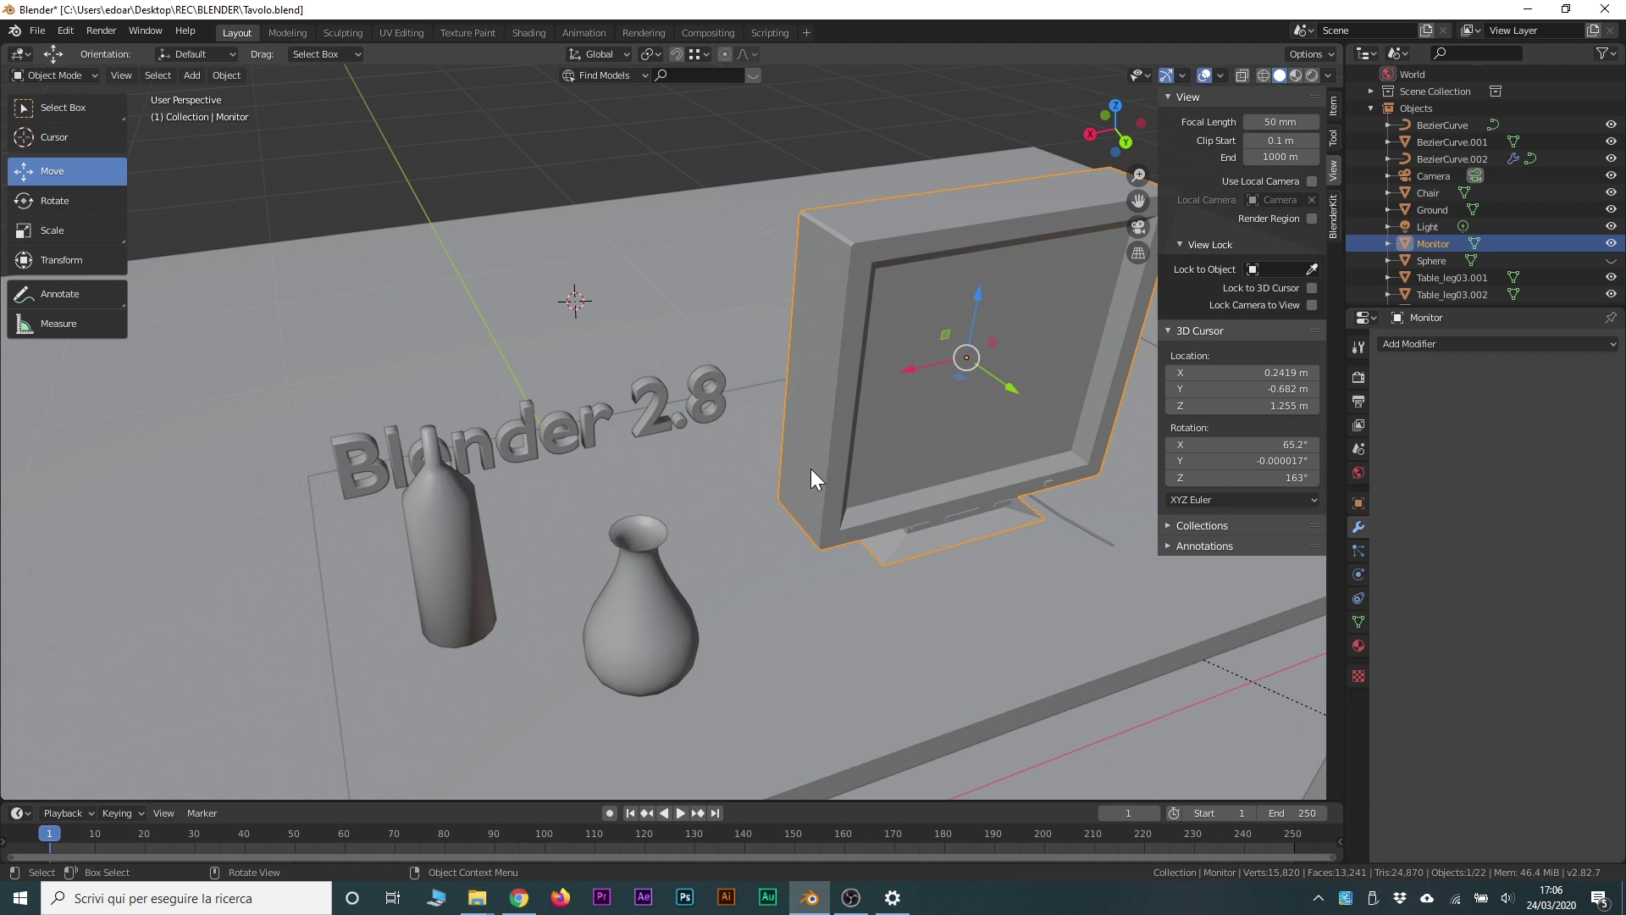
Step: Toggle the monitor into Edit Mode and back, orbiting around its side
mouse_move(718, 644)
shift+middle_down()
mouse_move(615, 590)
mouse_move(640, 480)
shift+middle_up()
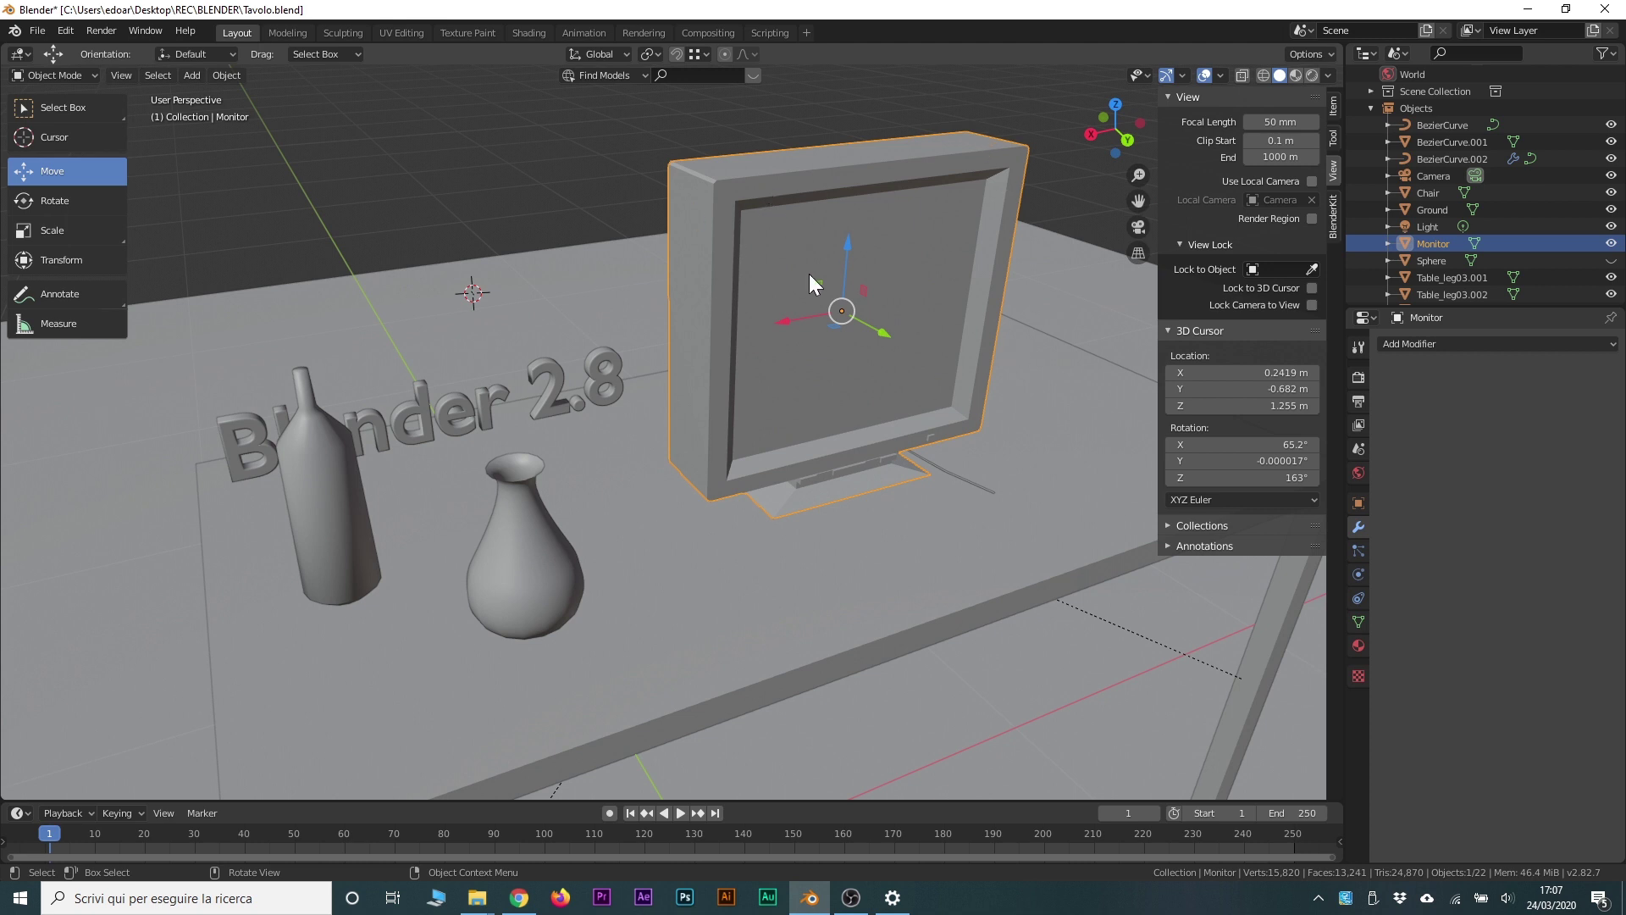
key(Tab)
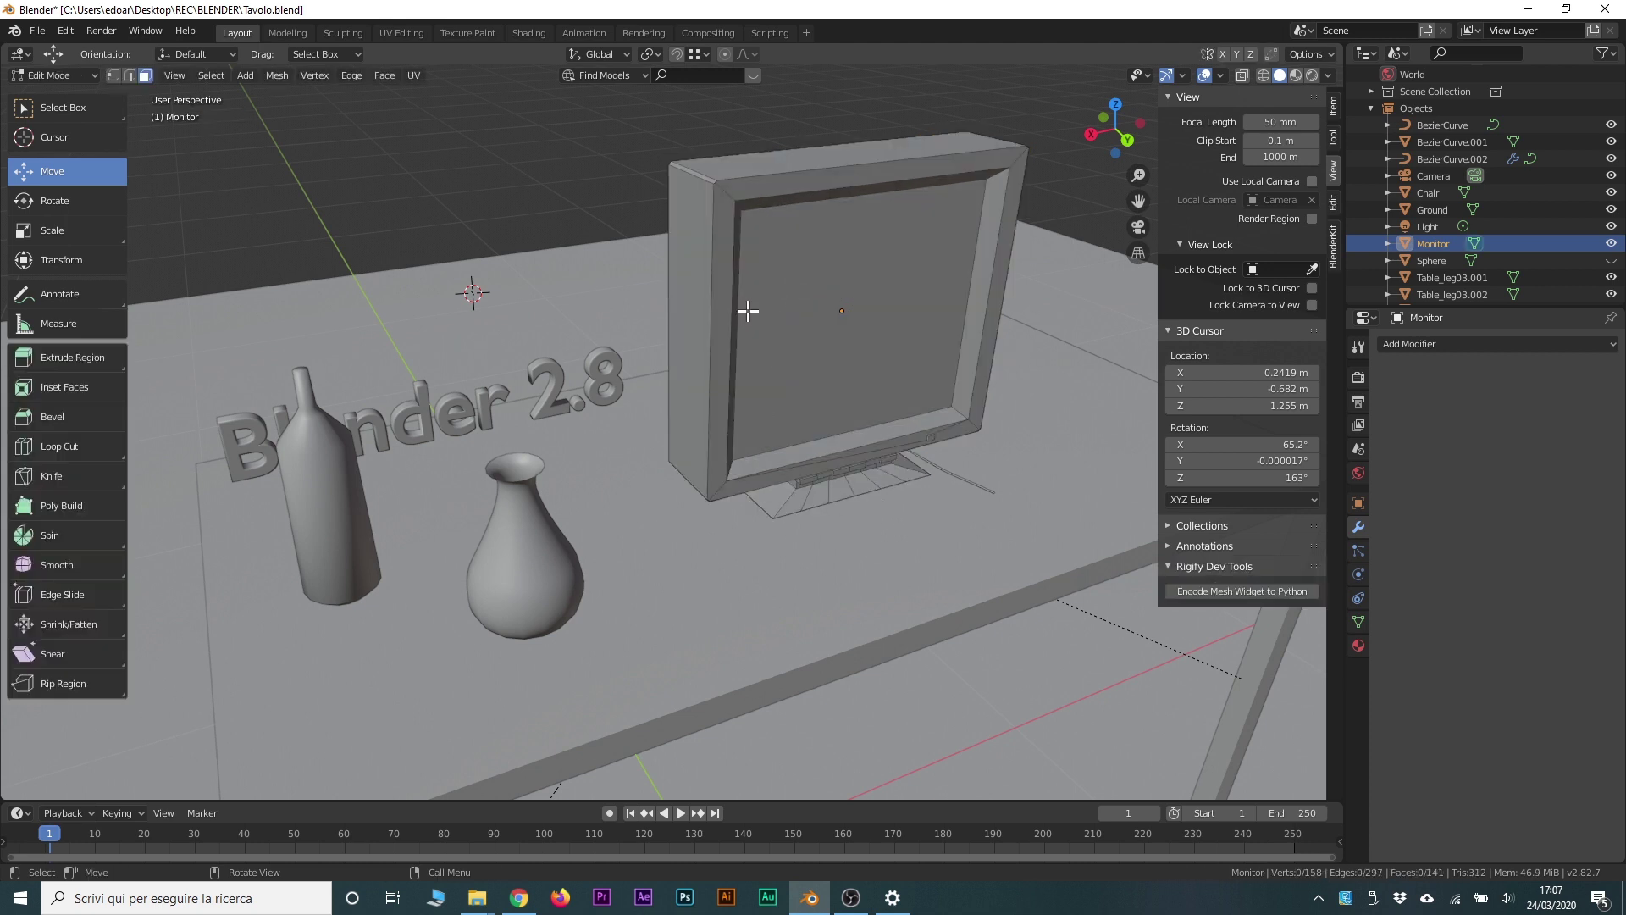
key(Tab)
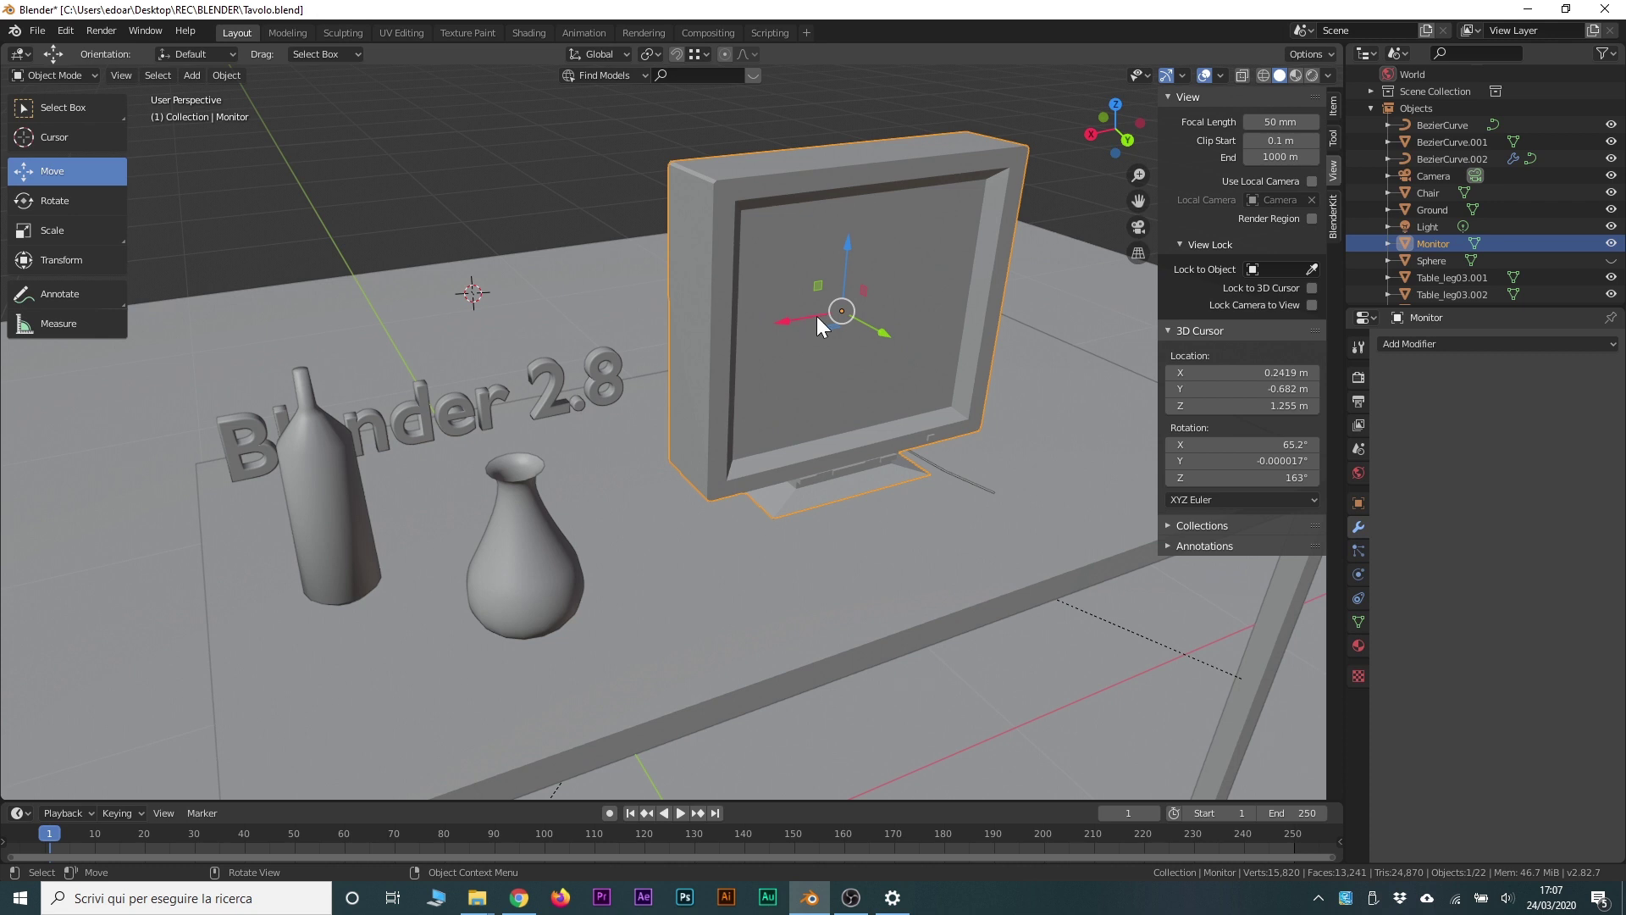
scroll(815, 316, up, 2)
mouse_move(815, 317)
middle_down()
mouse_move(811, 339)
mouse_move(744, 348)
middle_up()
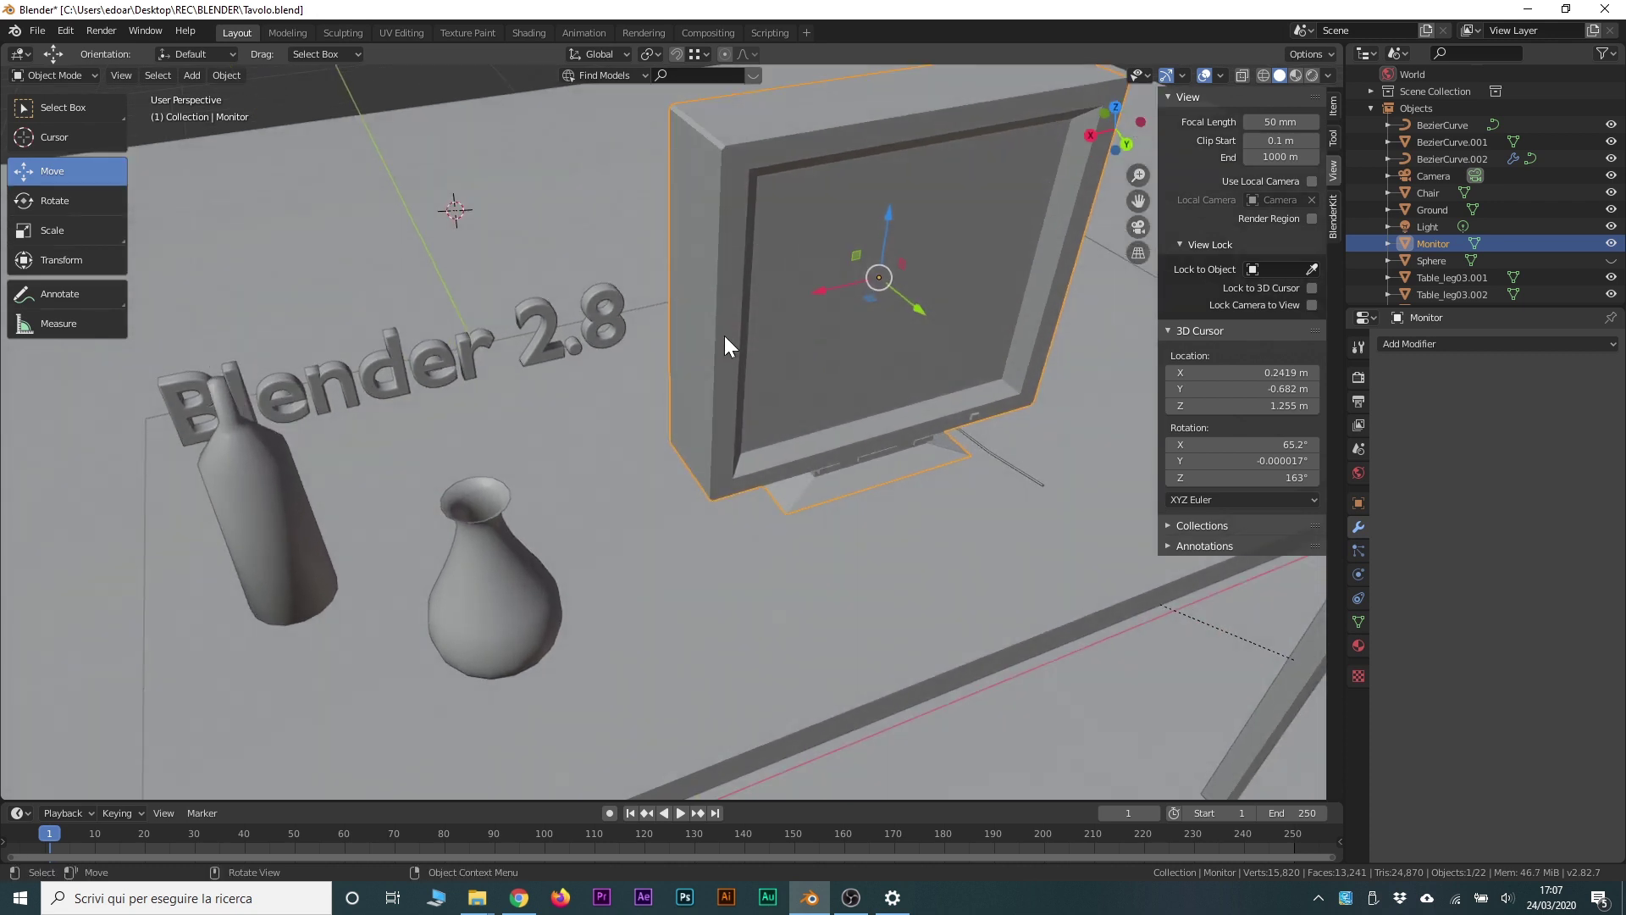
scroll(724, 335, up, 2)
scroll(827, 428, up, 2)
scroll(907, 424, up, 2)
mouse_move(906, 424)
middle_down()
mouse_move(927, 423)
mouse_move(842, 439)
mouse_move(883, 446)
mouse_move(754, 454)
middle_up()
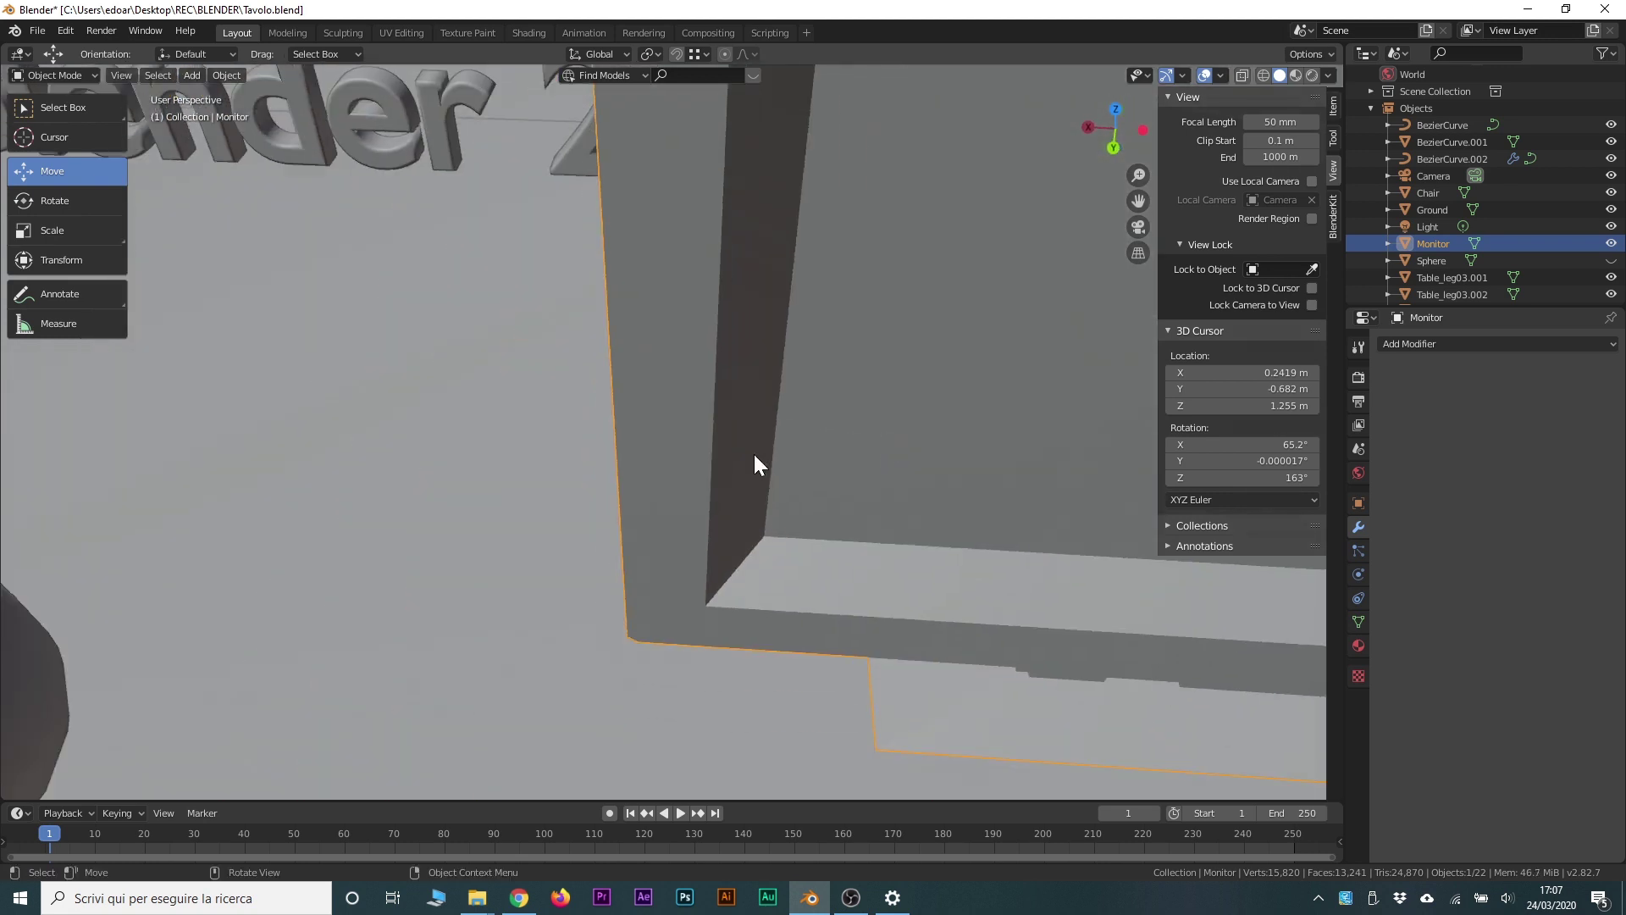
Step: Zoom and orbit to view the desk from higher up
scroll(647, 424, down, 6)
scroll(649, 423, up, 1)
scroll(660, 415, up, 1)
scroll(659, 423, up, 1)
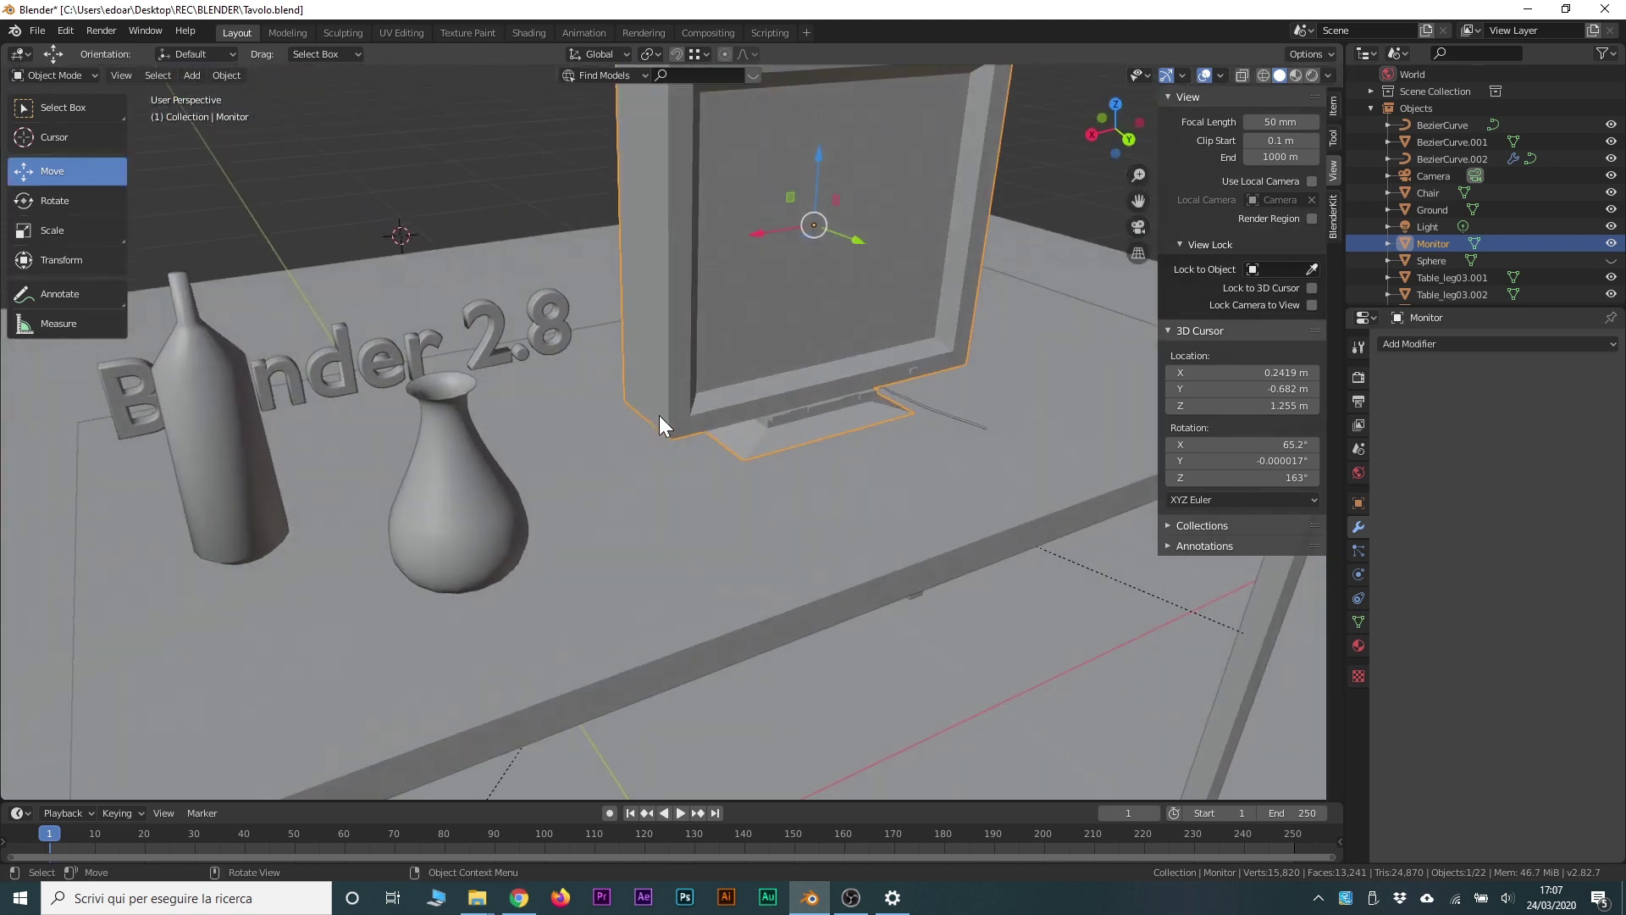
middle_drag(664, 404, 645, 407)
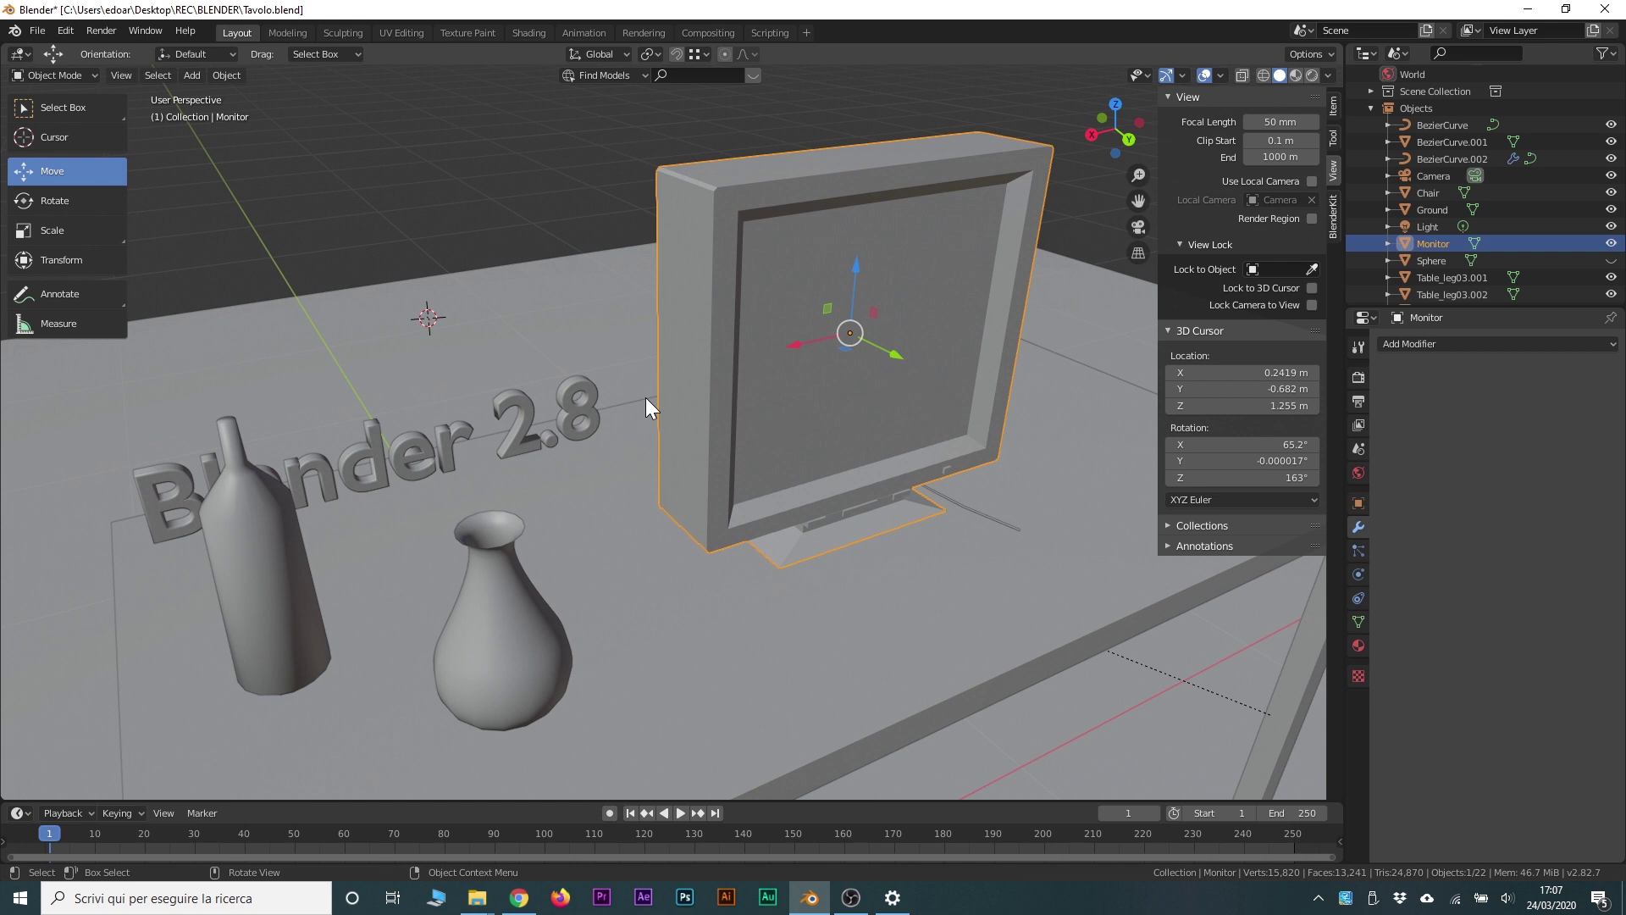
scroll(694, 439, down, 2)
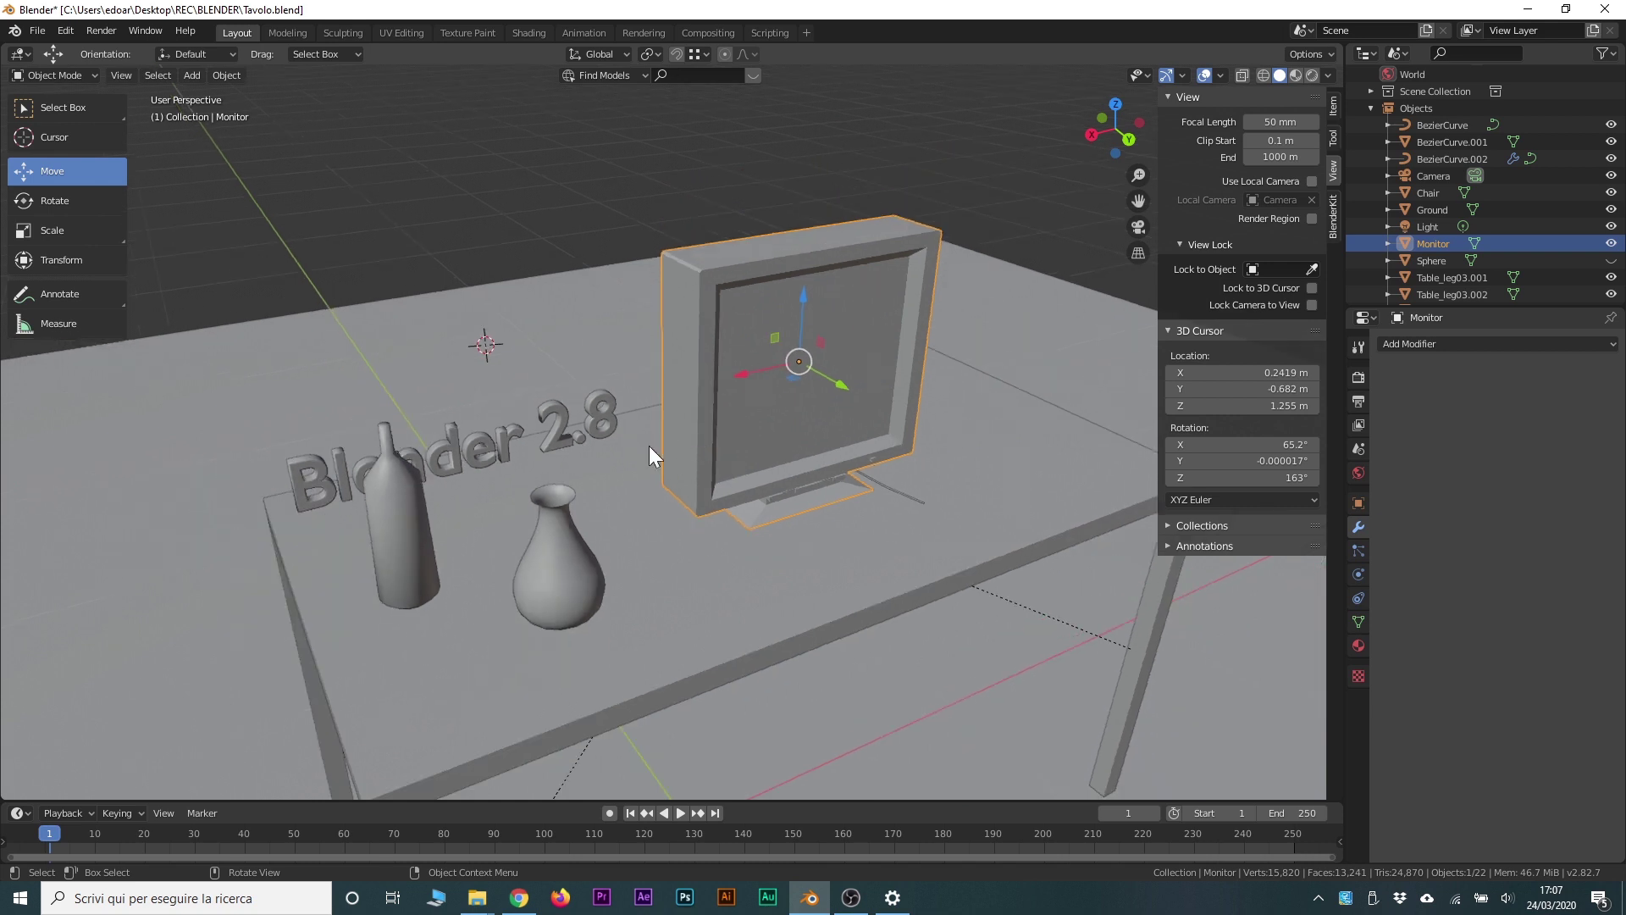
Step: Deselect the monitor and add a cube, moving it about 1.09 m along Y
click(531, 226)
key(shift+a)
click(627, 454)
key(g)
key(y)
click(608, 585)
Step: Move the cube -0.0875 m along X, then zoom in and orbit around it
drag(608, 584, 845, 537)
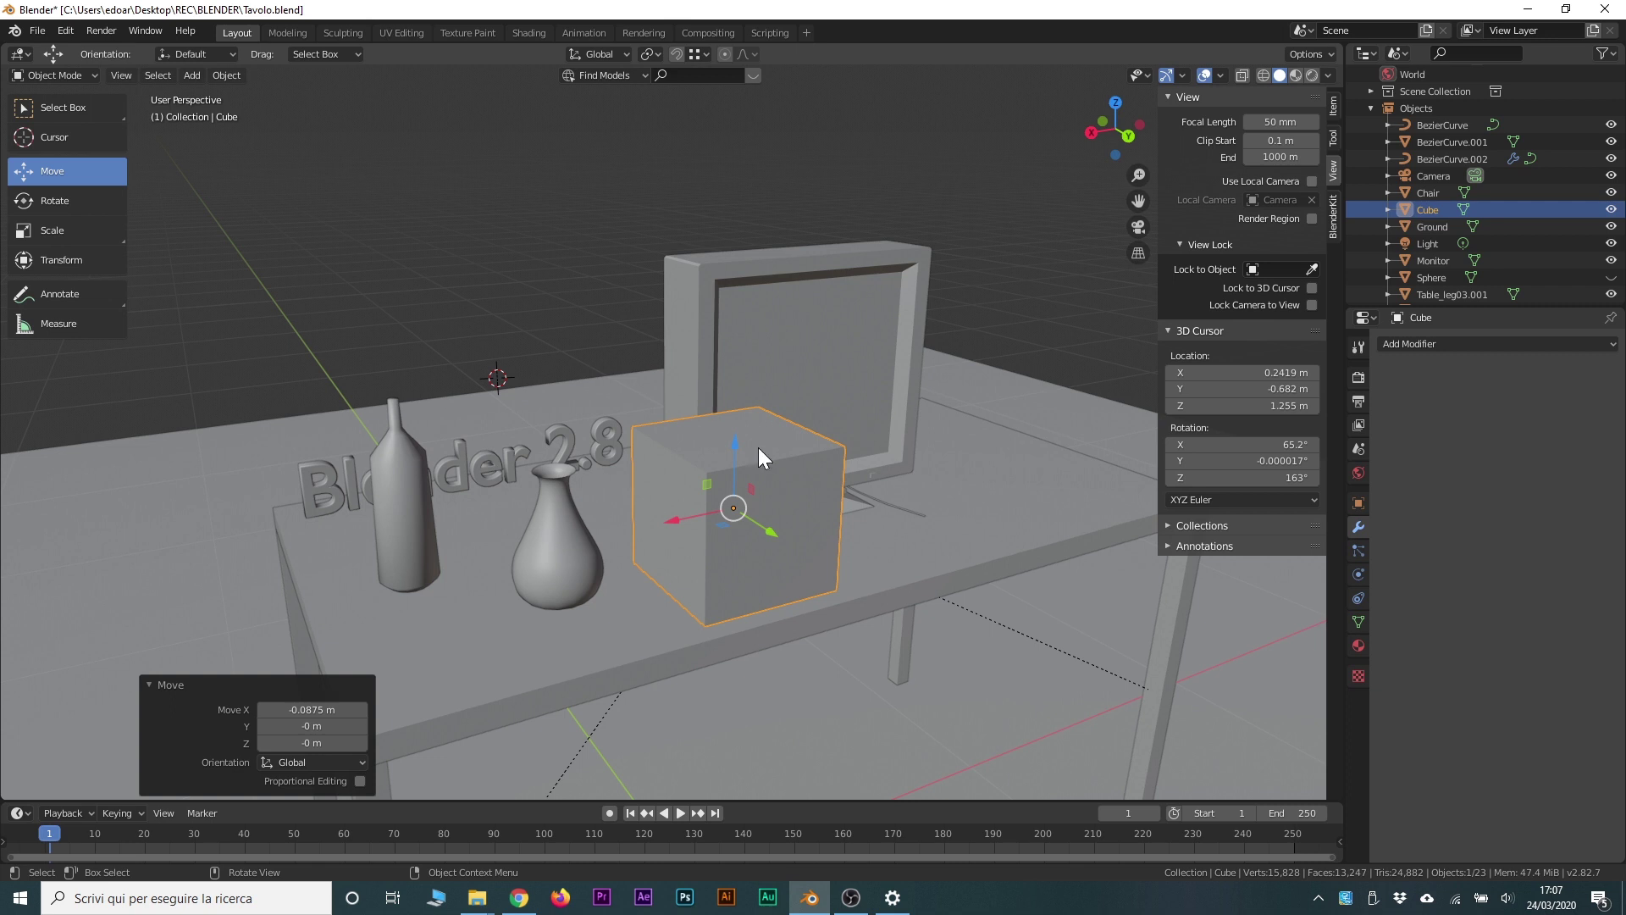
scroll(758, 447, up, 2)
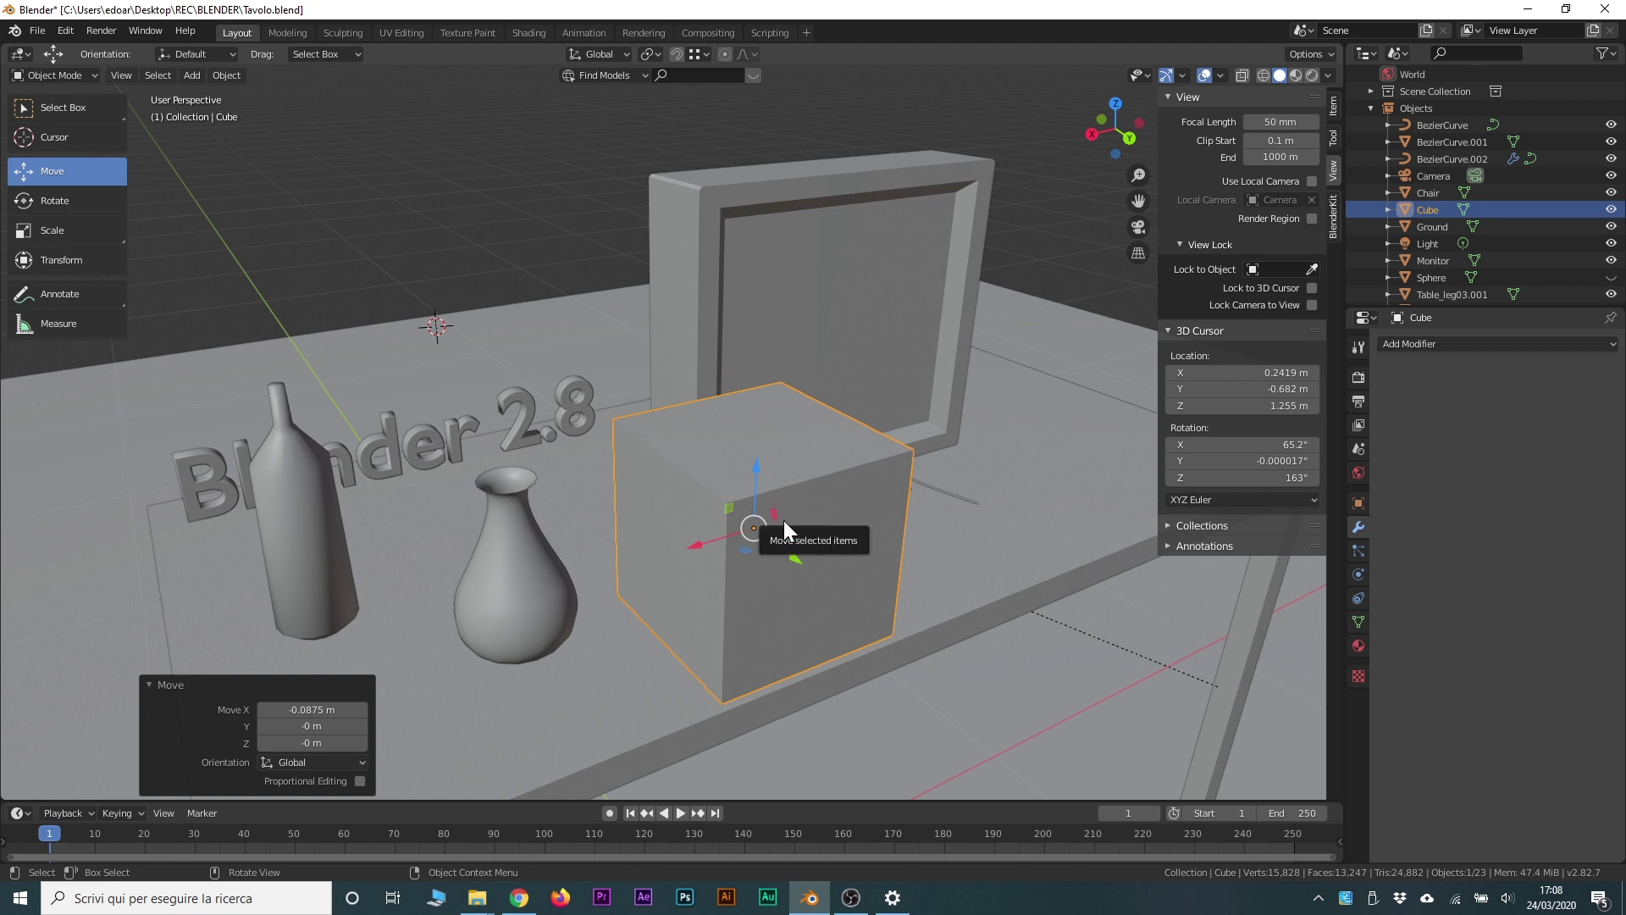
scroll(784, 520, up, 3)
scroll(871, 659, up, 3)
scroll(893, 663, up, 2)
mouse_move(790, 561)
middle_down()
mouse_move(613, 236)
mouse_move(577, 85)
middle_up()
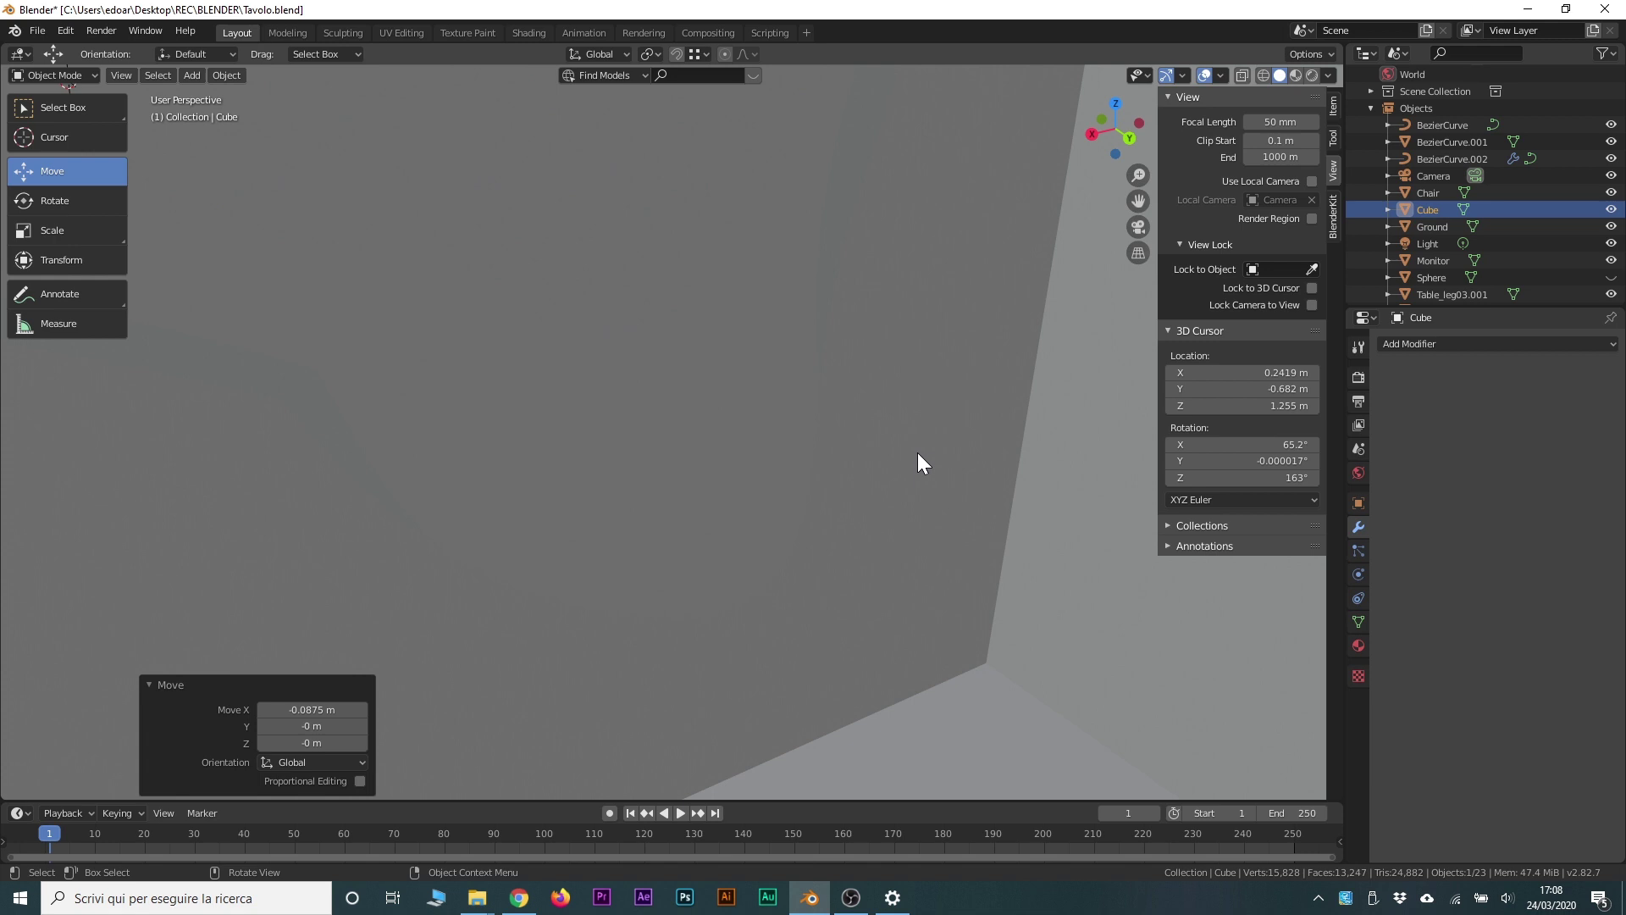
middle_drag(918, 454, 888, 473)
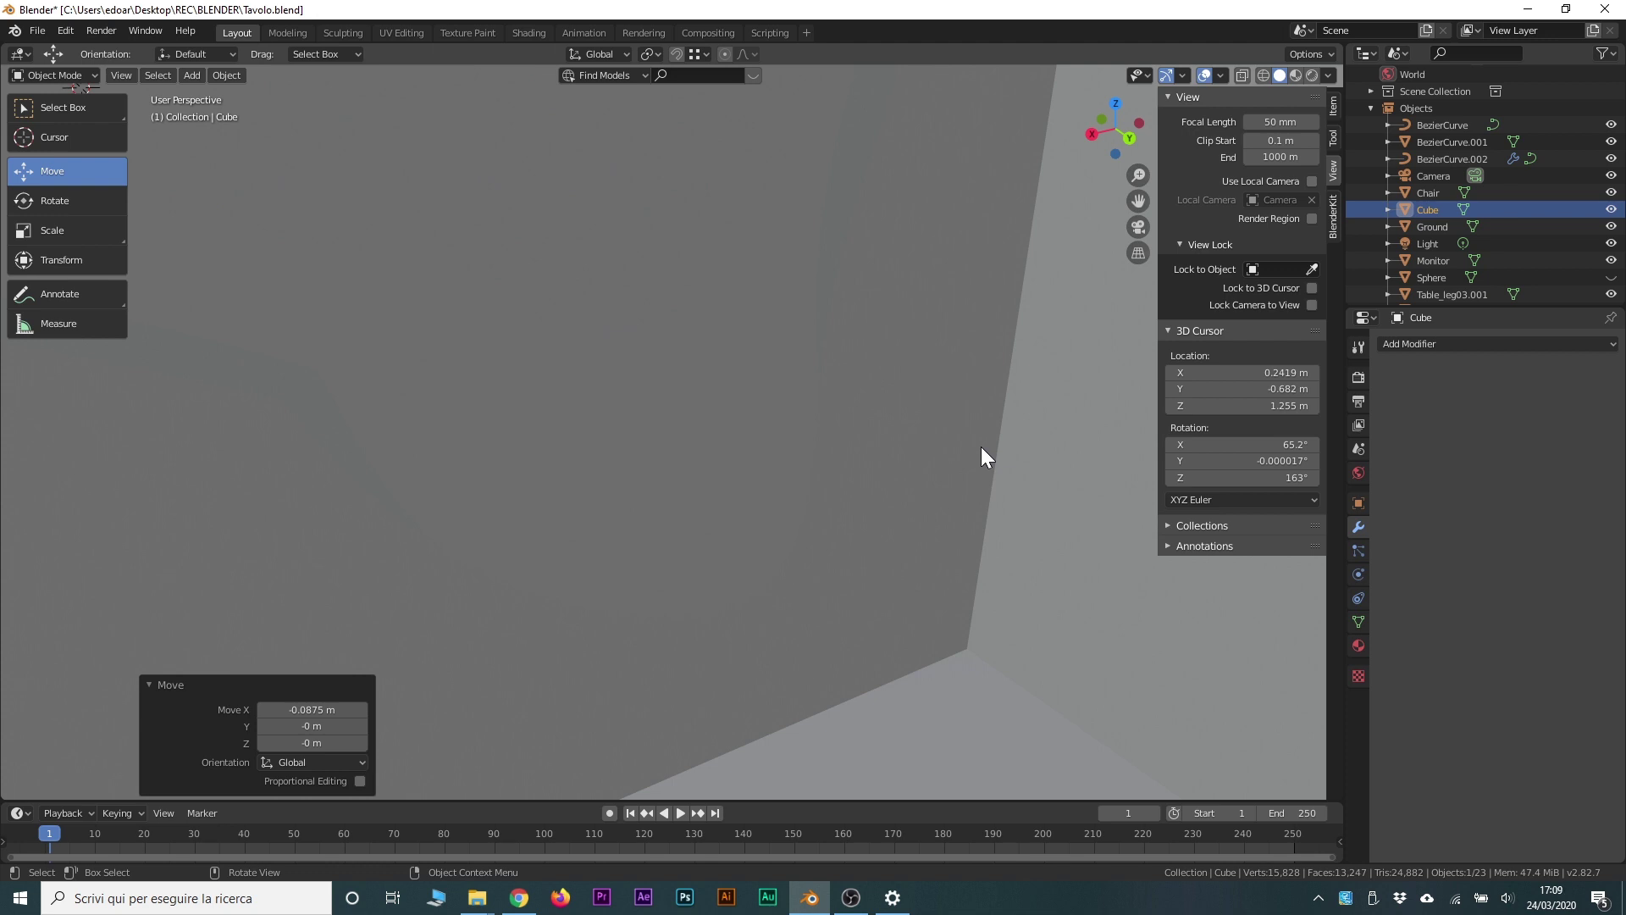
key(KP_Decimal)
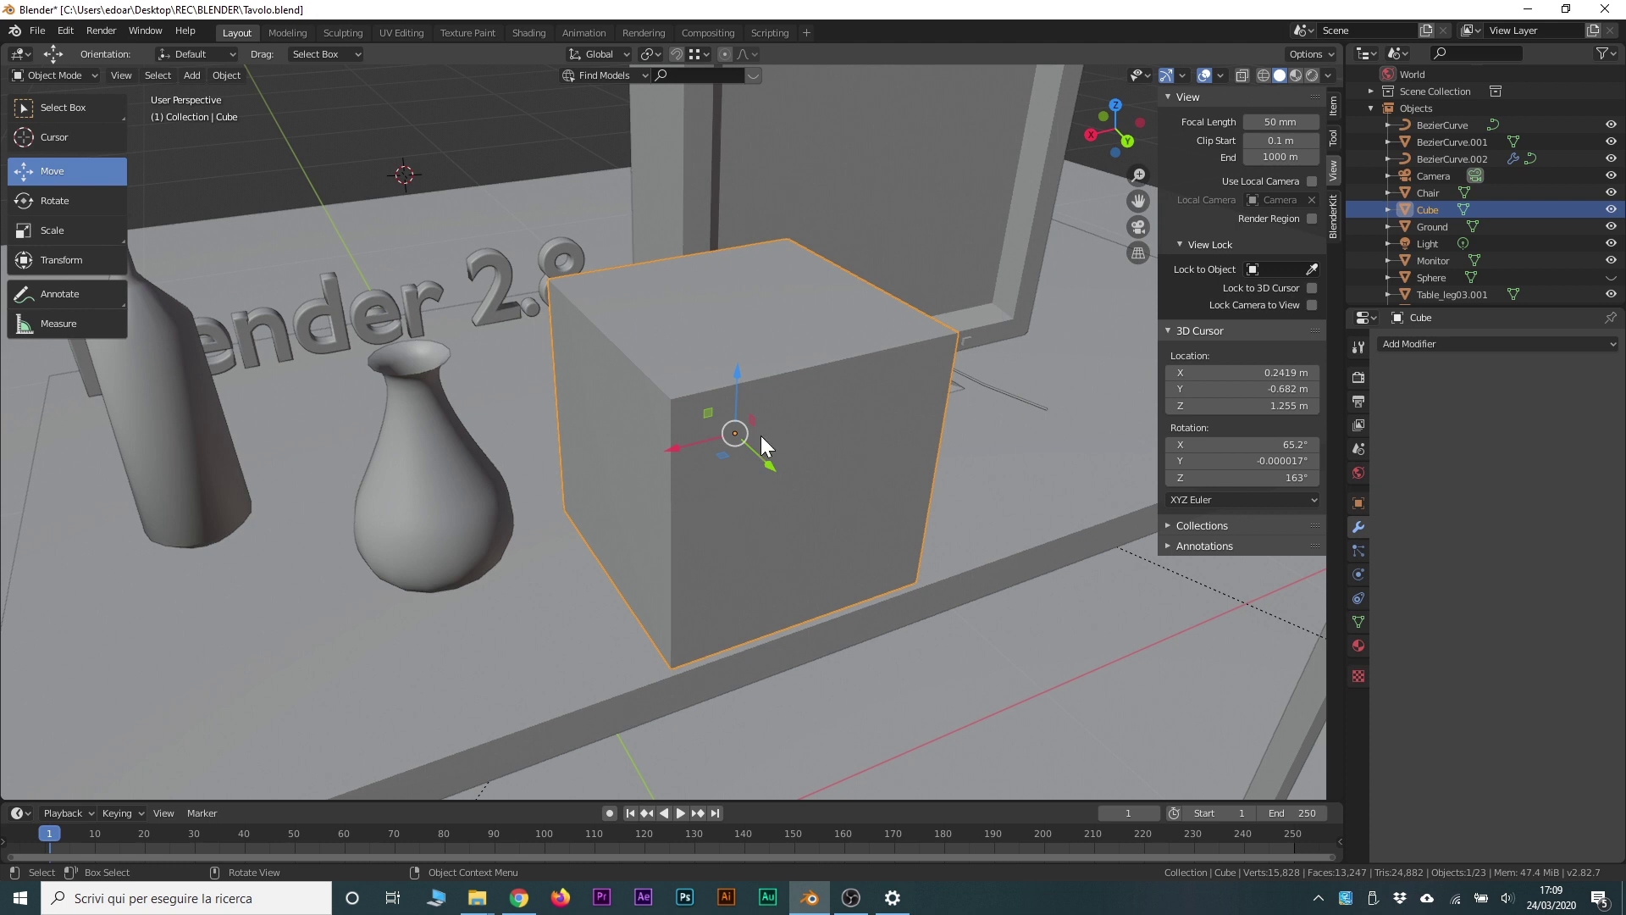
middle_drag(760, 435, 718, 465)
mouse_move(699, 386)
shift+middle_down()
mouse_move(777, 485)
mouse_move(728, 434)
shift+middle_up()
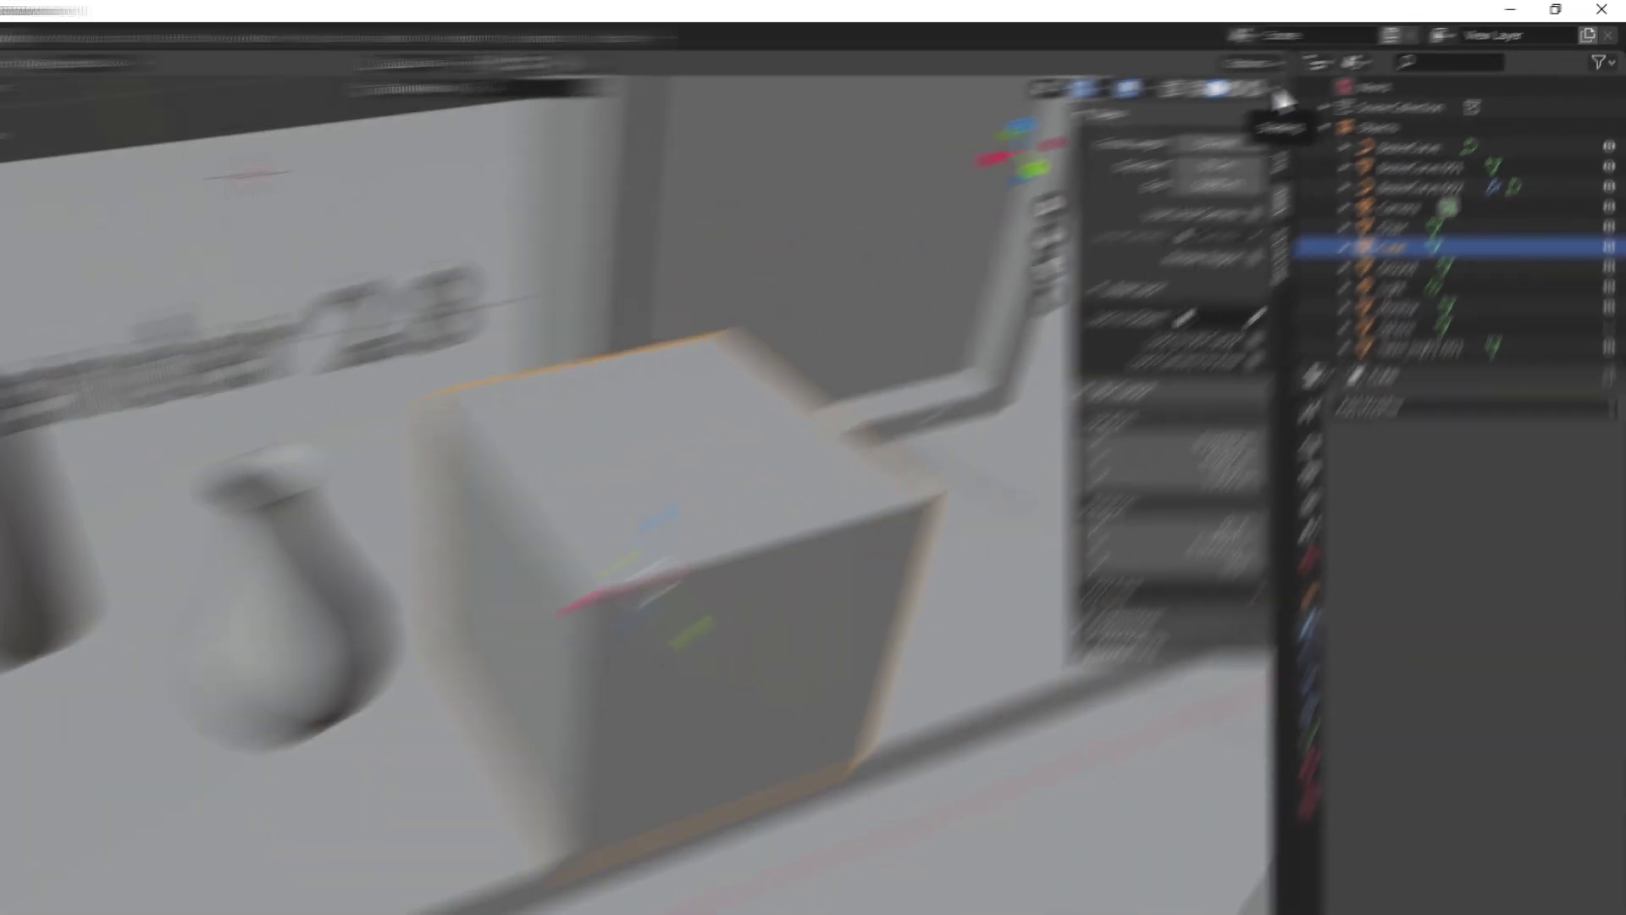
Step: Enable Backface Culling in Viewport Shading and orbit to a frontal view of the cube
click(1330, 75)
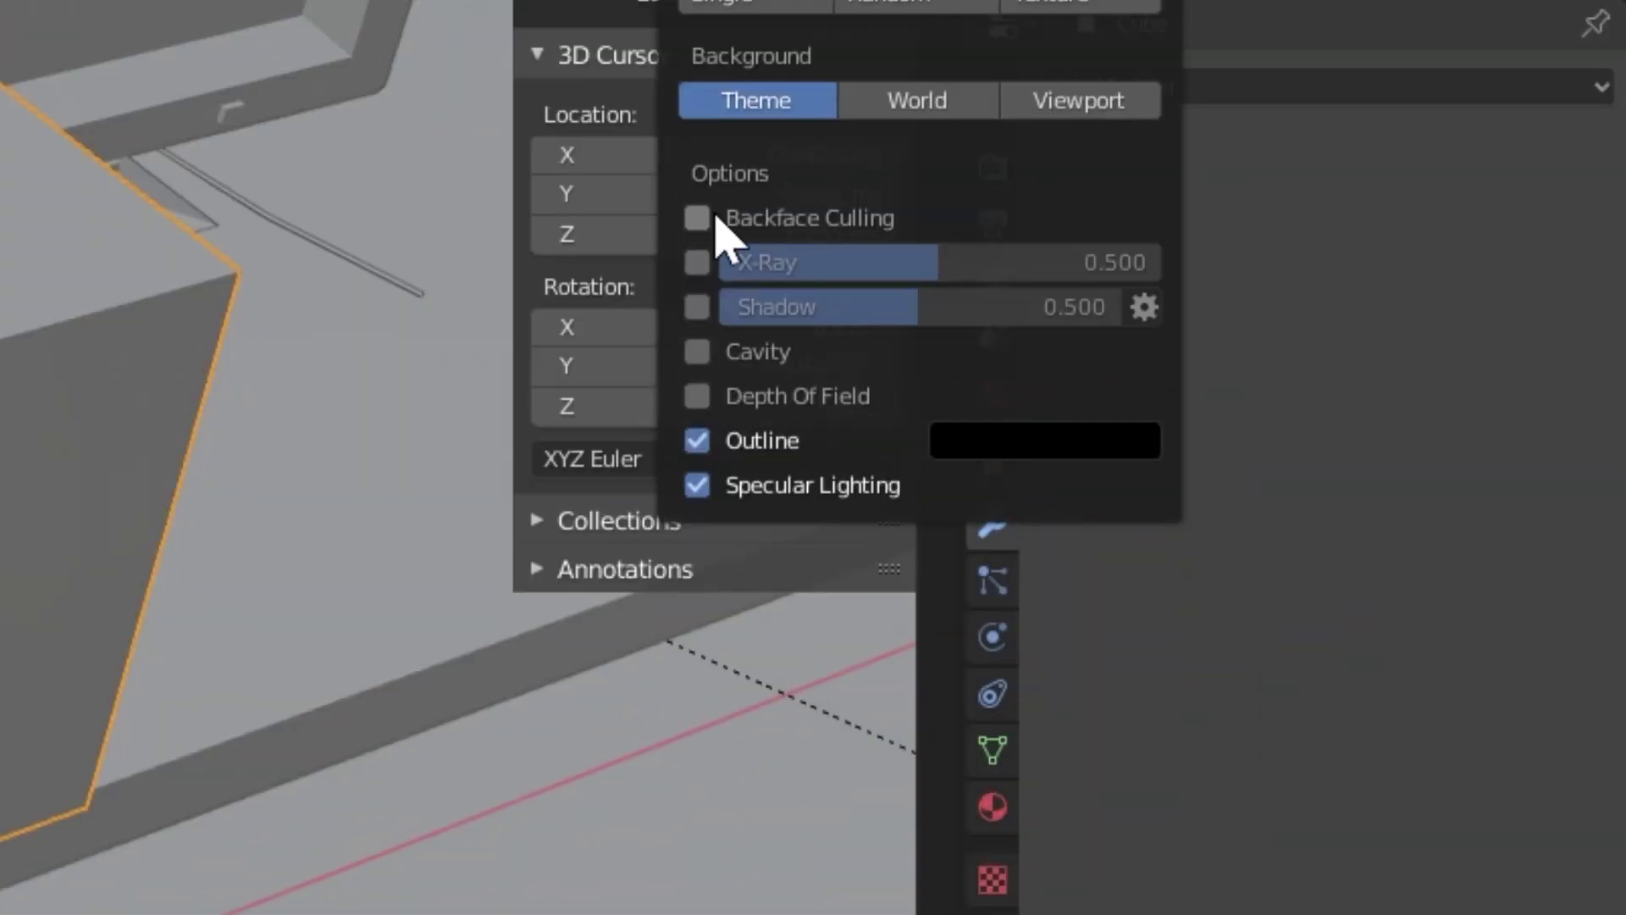
click(697, 218)
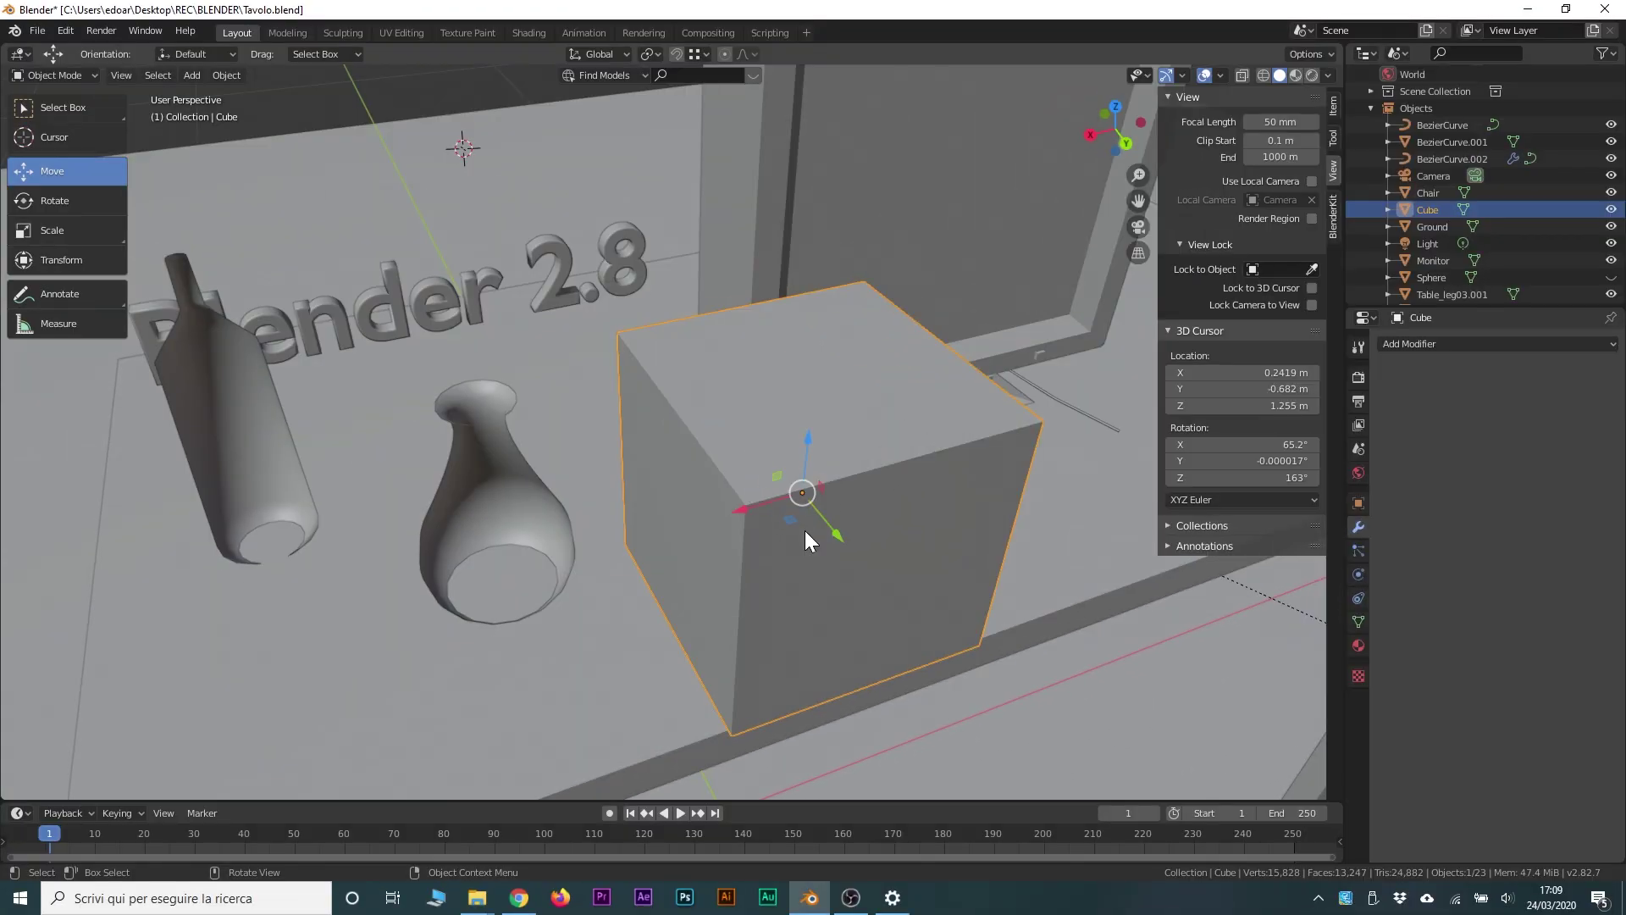
mouse_move(883, 423)
middle_down()
mouse_move(871, 490)
mouse_move(859, 464)
middle_up()
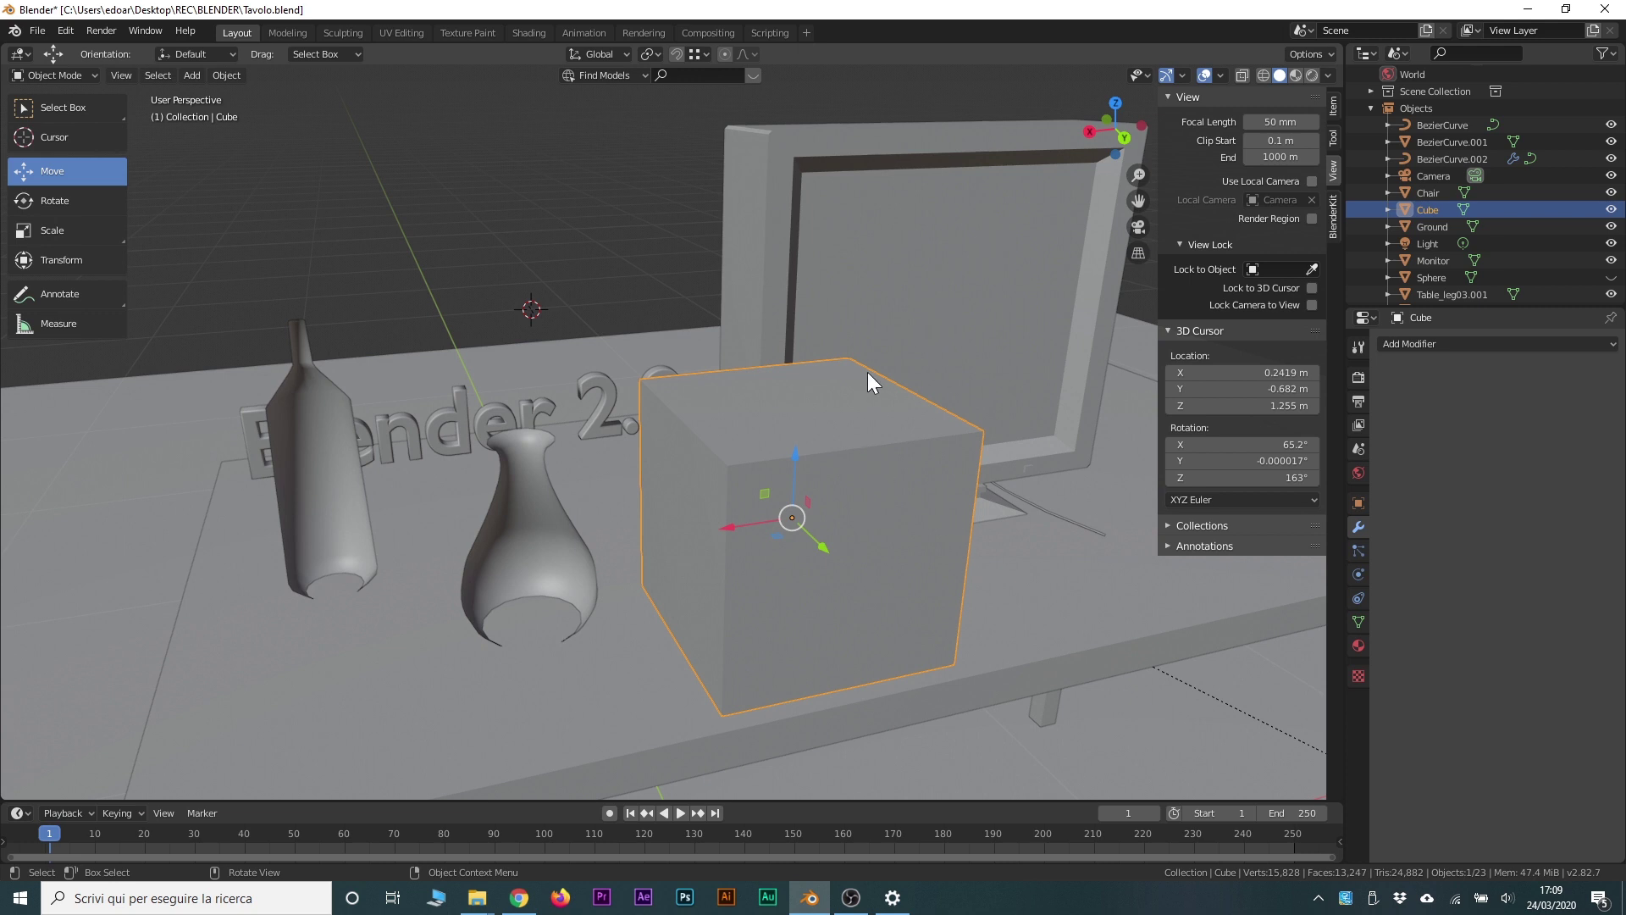
scroll(865, 454, down, 5)
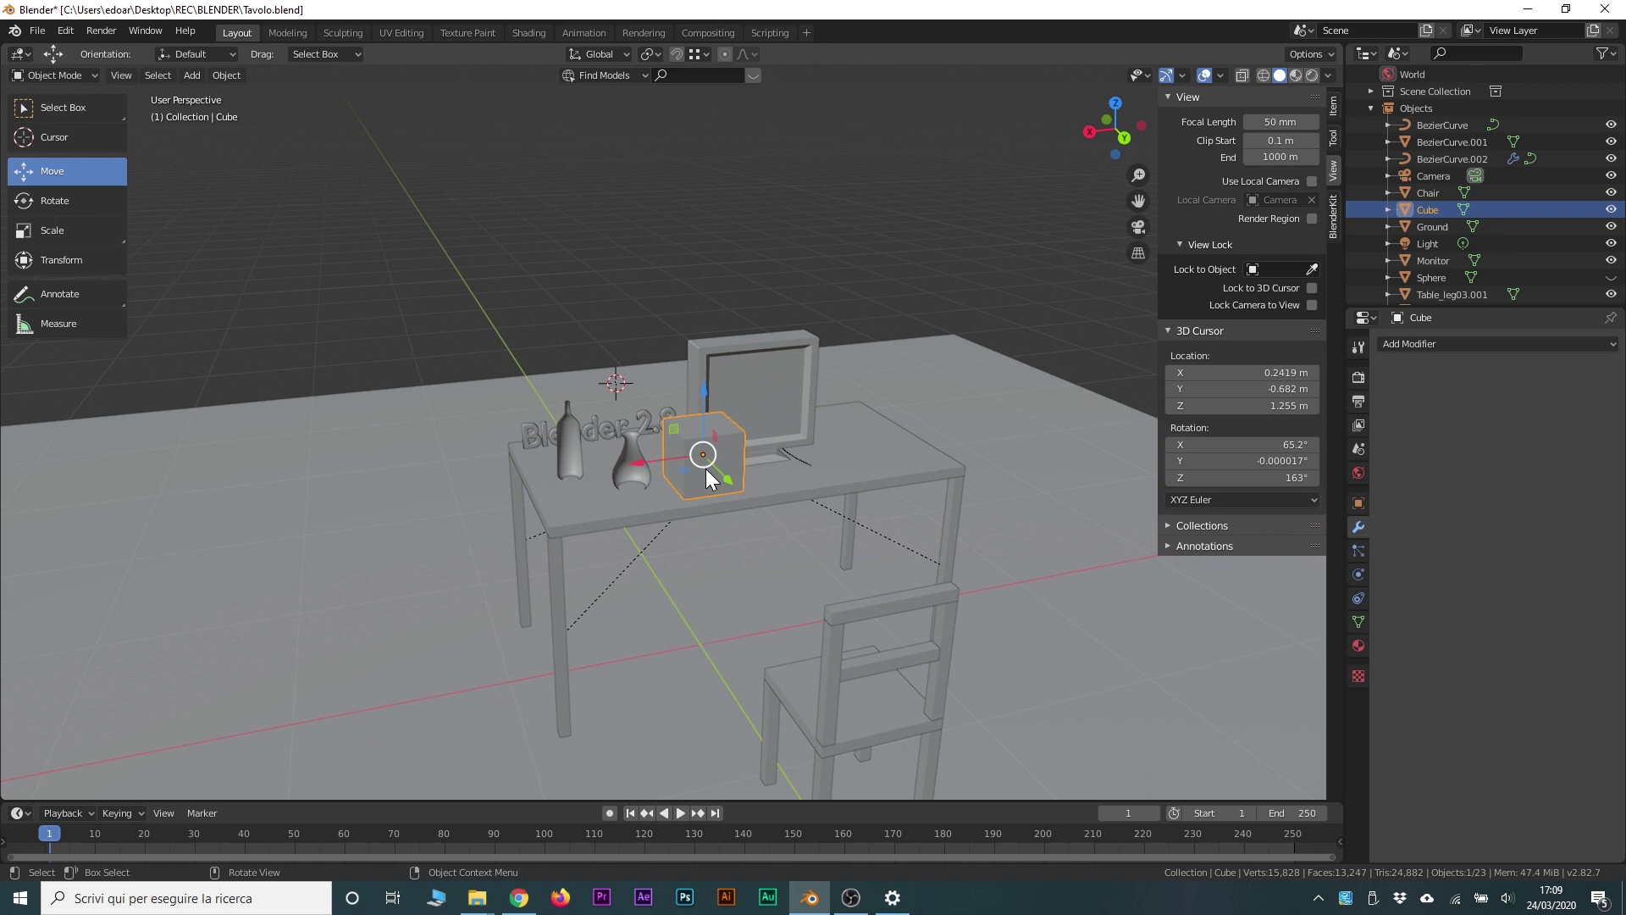
scroll(708, 465, up, 2)
scroll(796, 548, up, 3)
scroll(871, 573, up, 3)
scroll(874, 577, up, 2)
Step: Zoom in and out around the cube's base
mouse_move(874, 577)
middle_down()
mouse_move(774, 527)
mouse_move(784, 603)
mouse_move(862, 628)
middle_up()
scroll(784, 605, up, 3)
scroll(784, 604, up, 2)
scroll(855, 621, up, 3)
scroll(826, 612, down, 2)
scroll(826, 613, down, 2)
scroll(825, 613, down, 1)
scroll(823, 610, down, 1)
Step: Orbit to the cube's underside, then recentre the view on the cube and vases
mouse_move(872, 556)
middle_down()
mouse_move(986, 546)
mouse_move(836, 548)
middle_up()
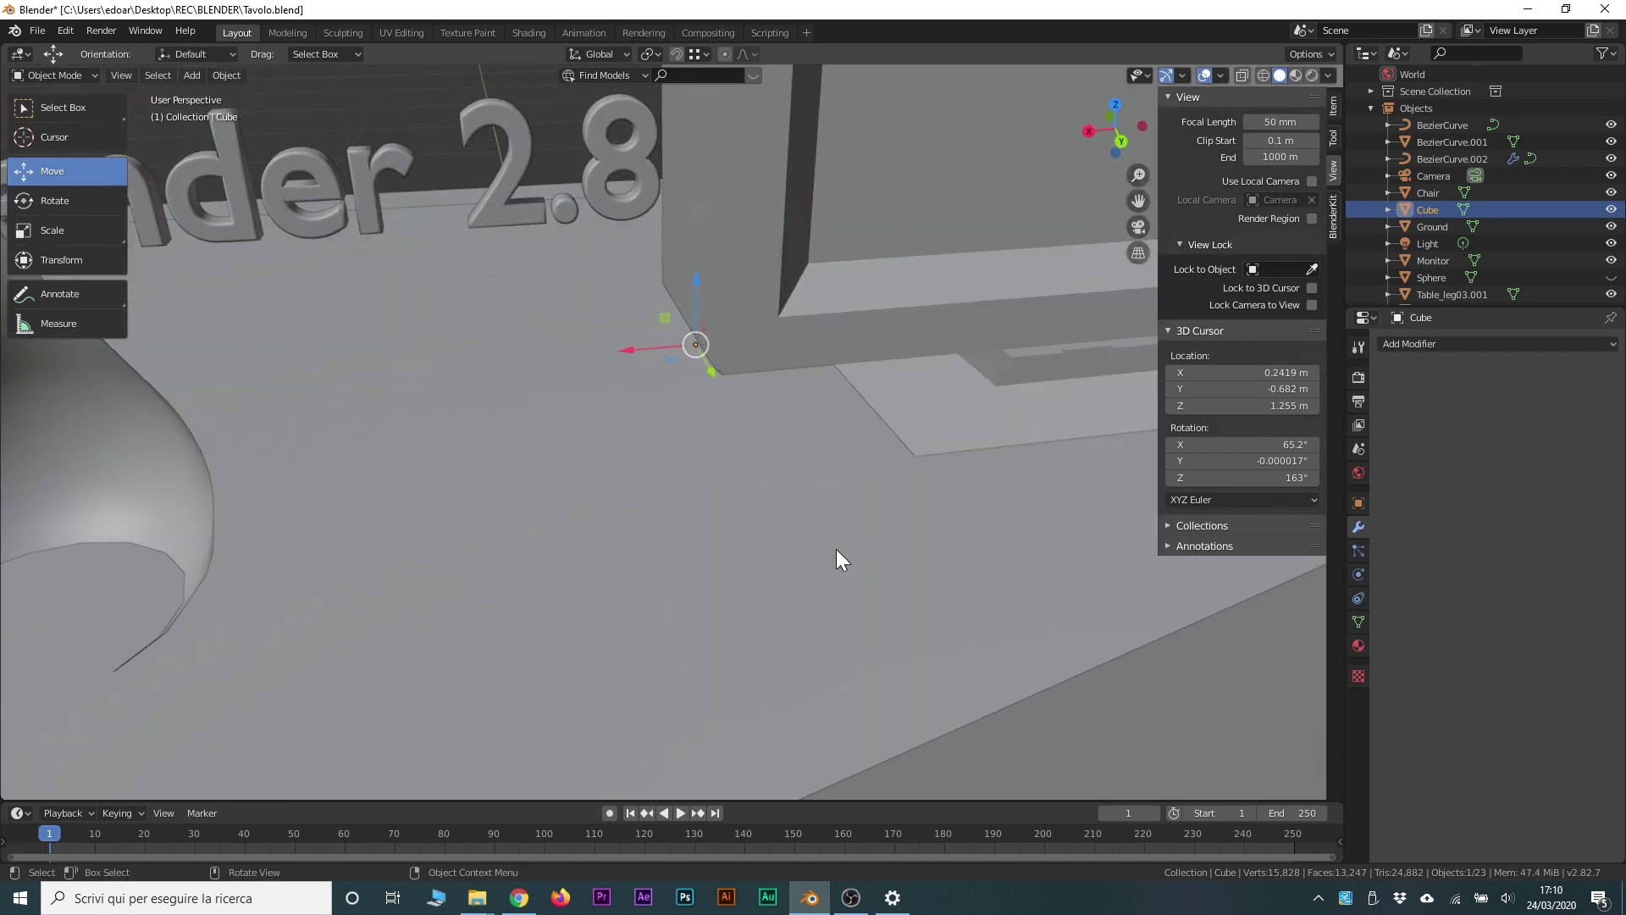
scroll(835, 549, down, 2)
scroll(744, 541, down, 3)
scroll(748, 519, down, 1)
mouse_move(744, 539)
shift+middle_down()
mouse_move(915, 635)
mouse_move(902, 643)
shift+middle_up()
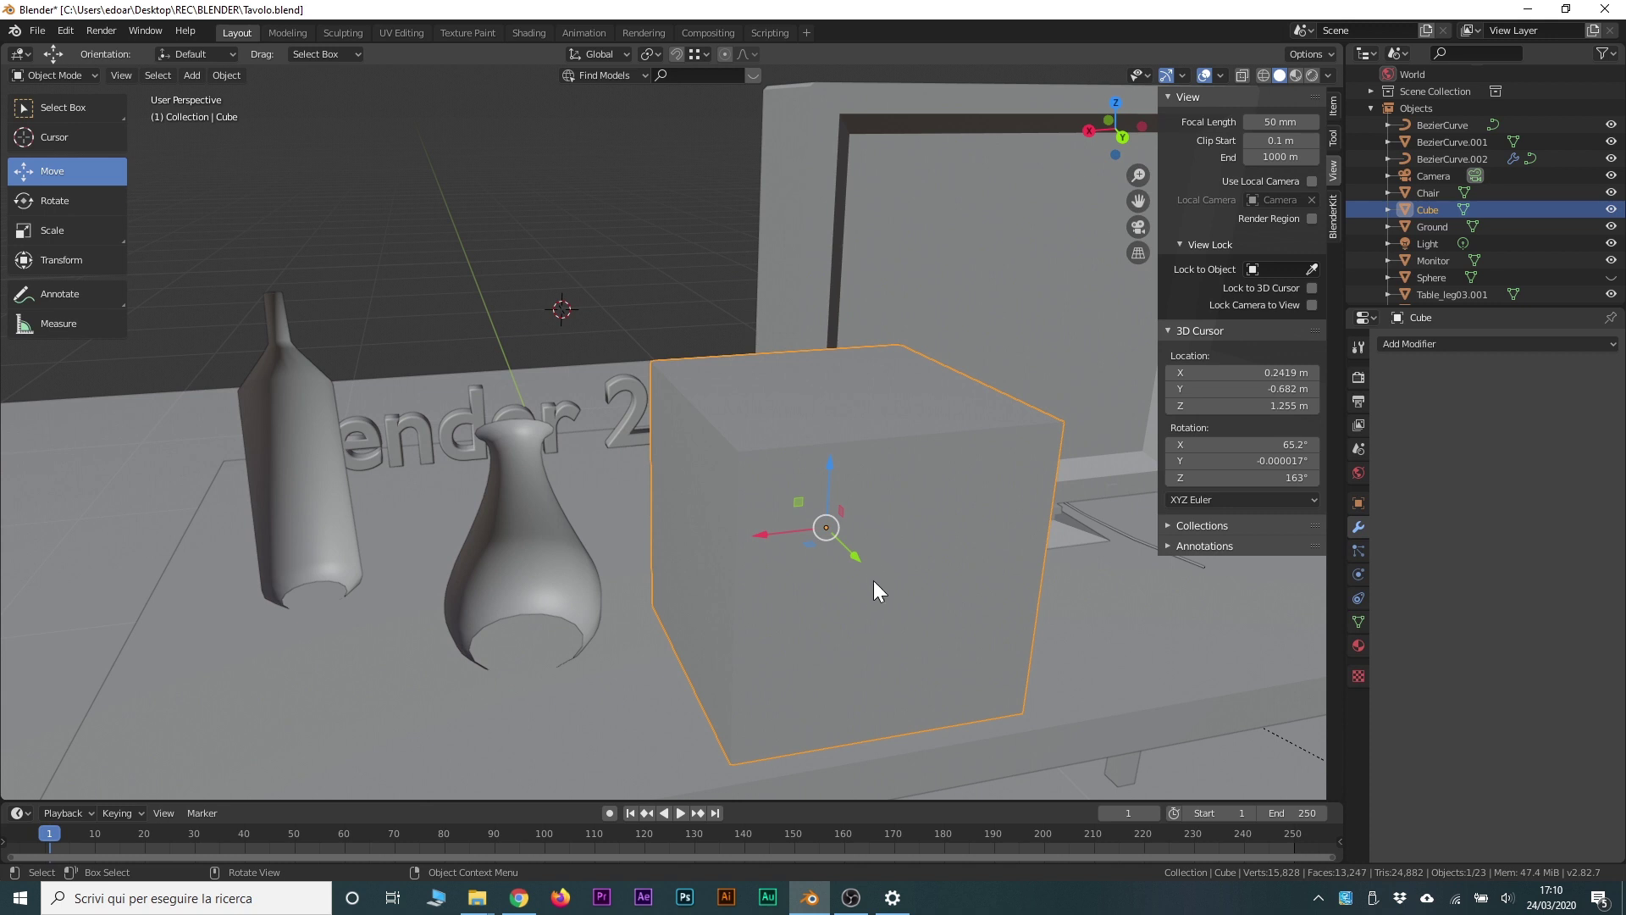
middle_drag(892, 486, 691, 506)
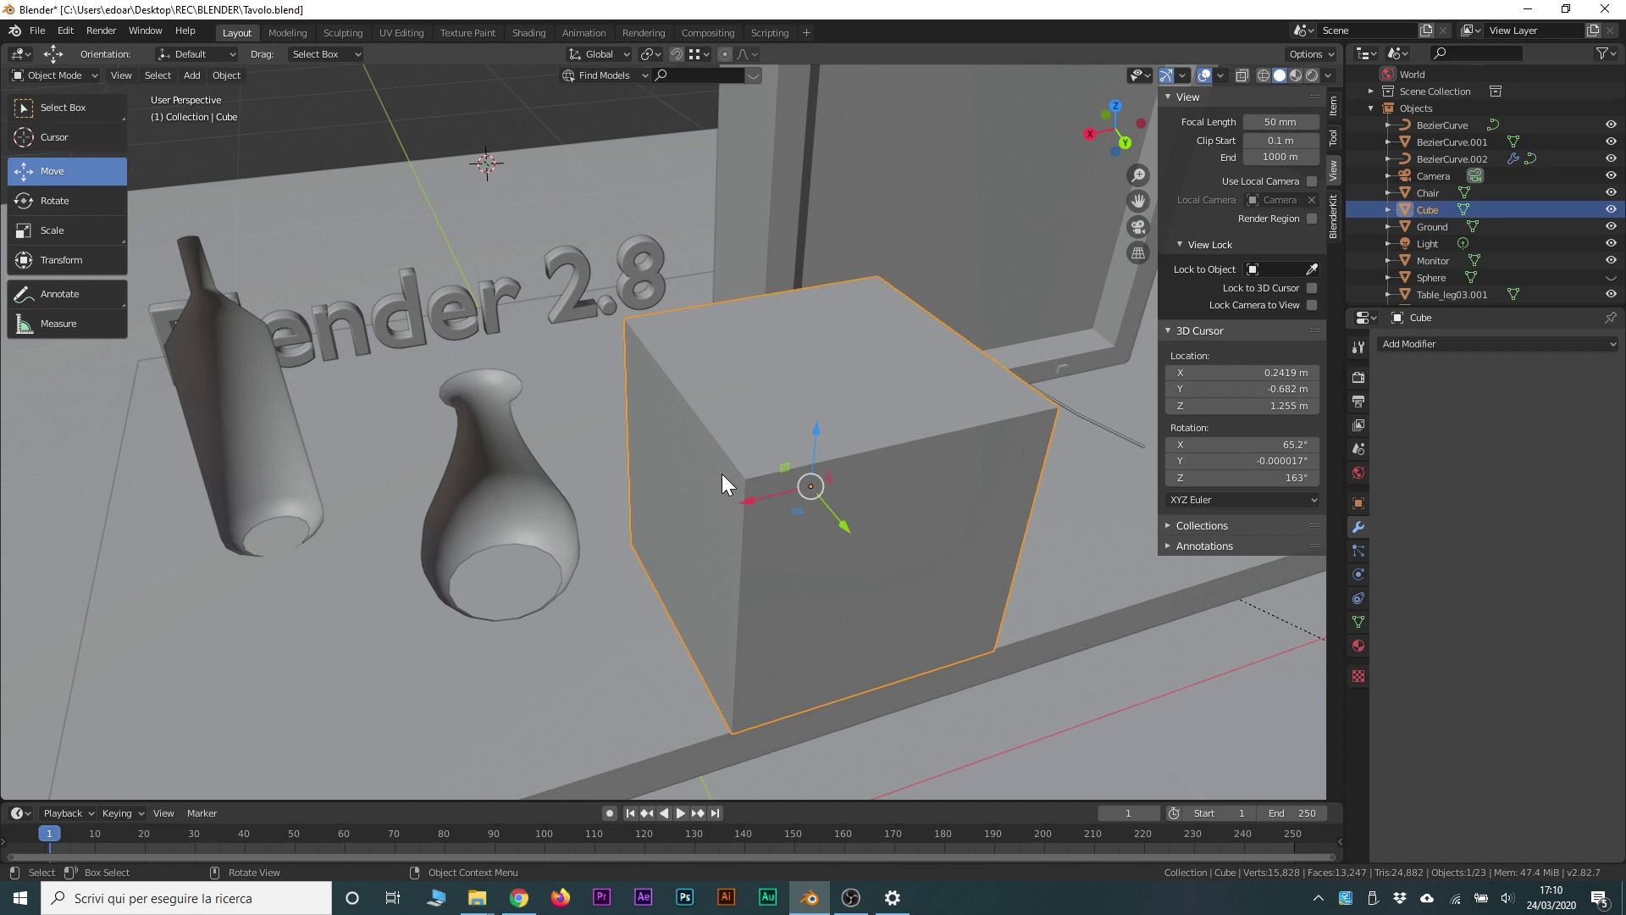
middle_drag(721, 474, 713, 459)
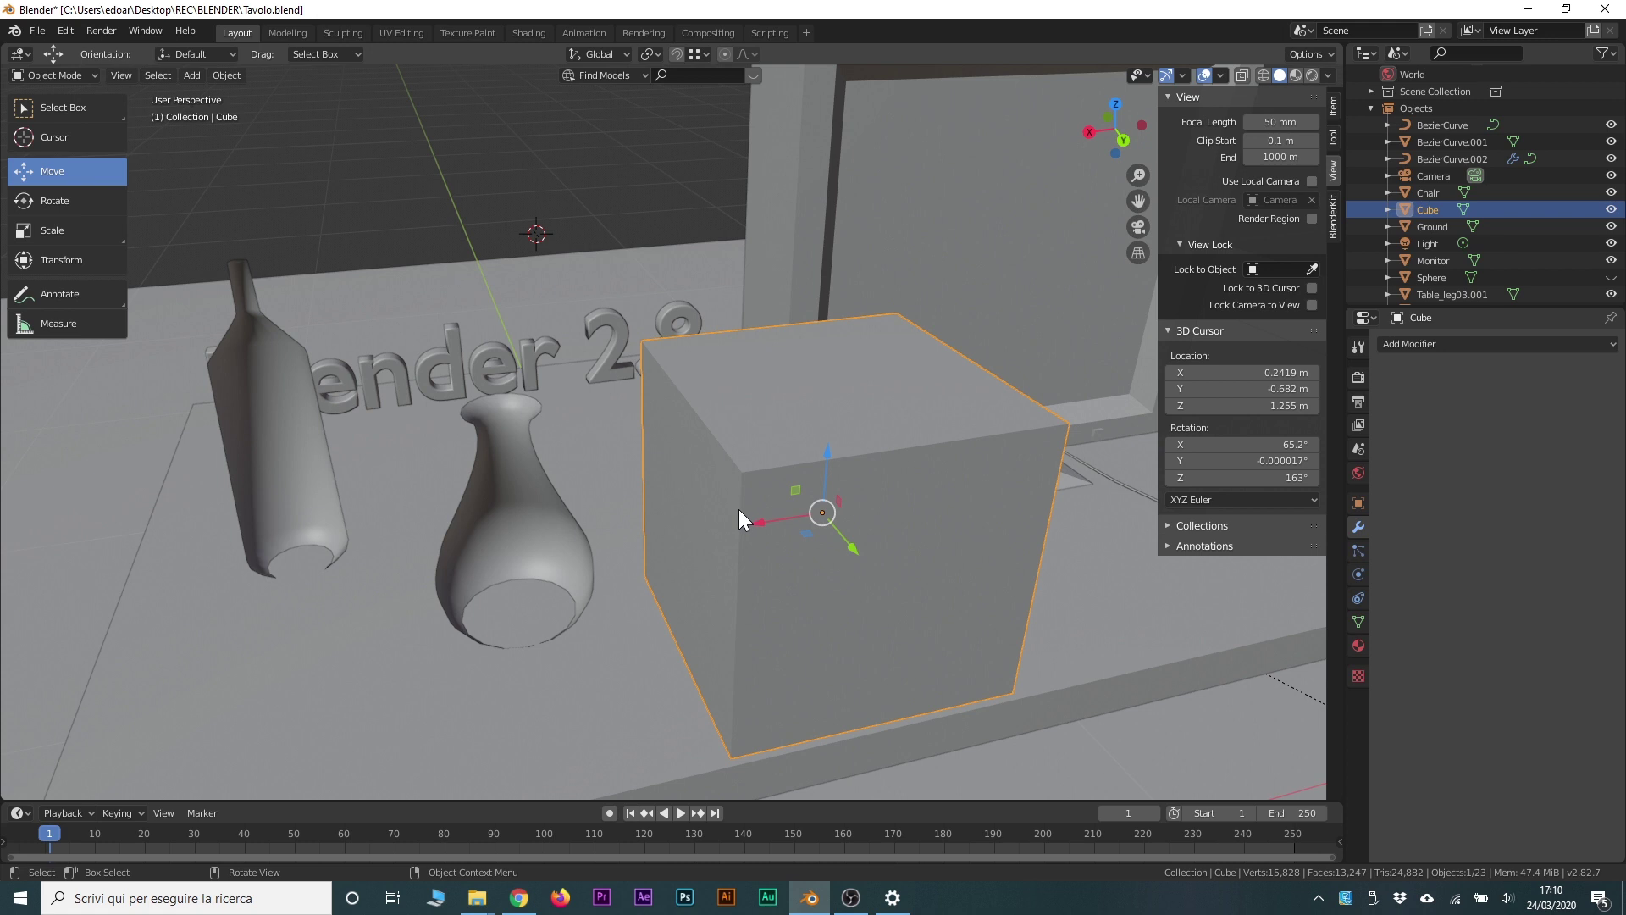
Step: Enter Edit Mode on the cube and turn on face Normals in the Overlays
key(Tab)
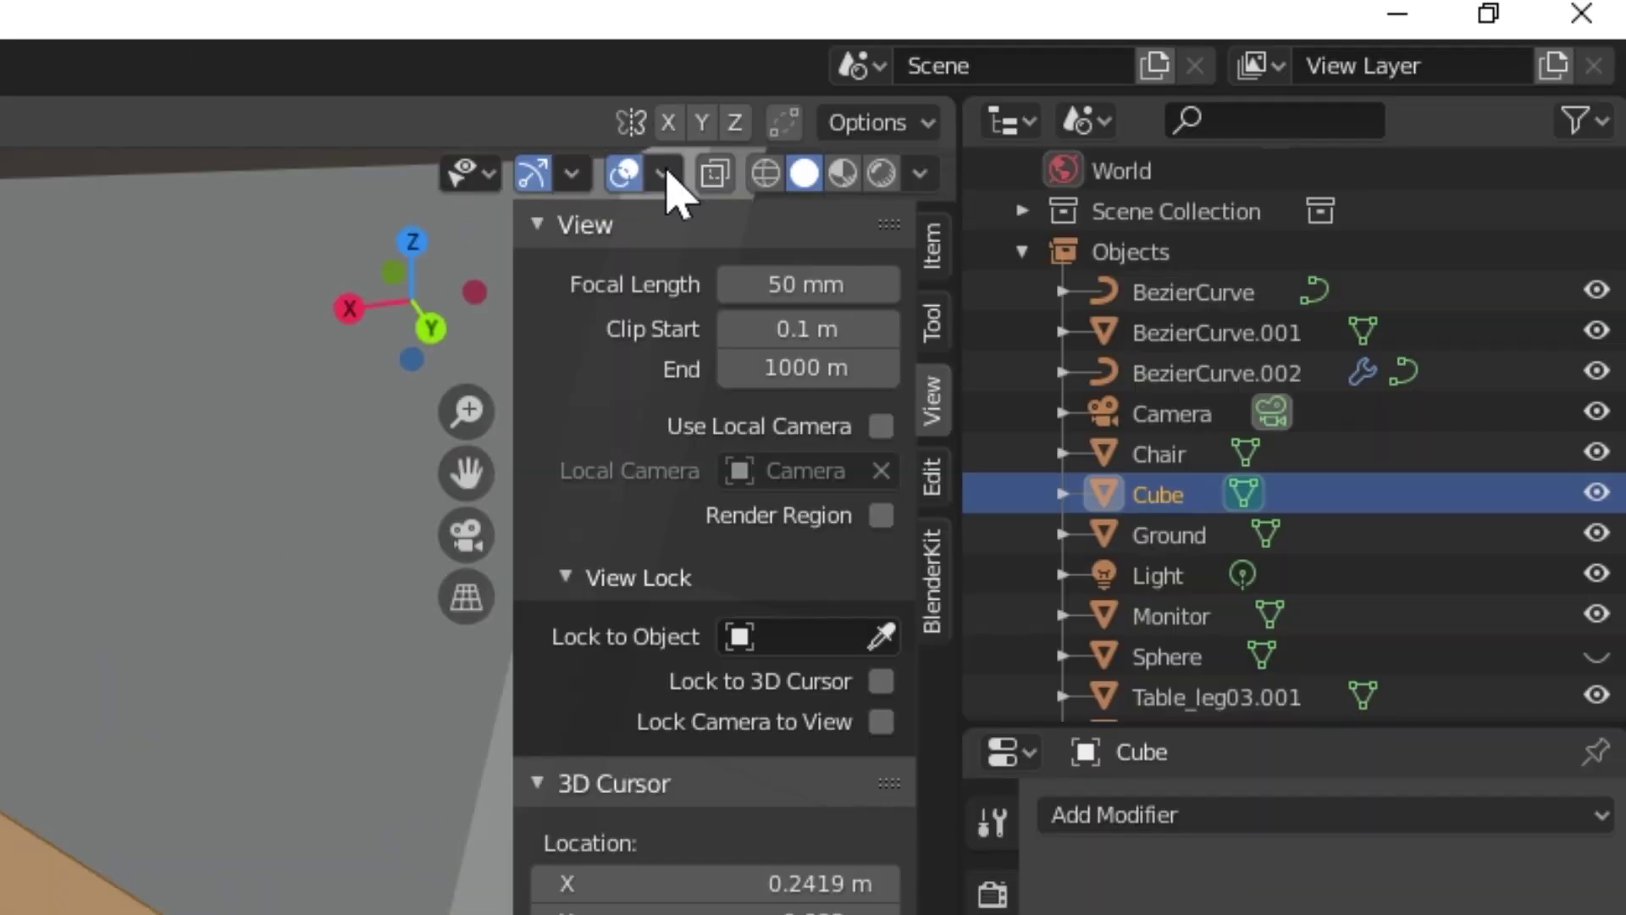
click(672, 172)
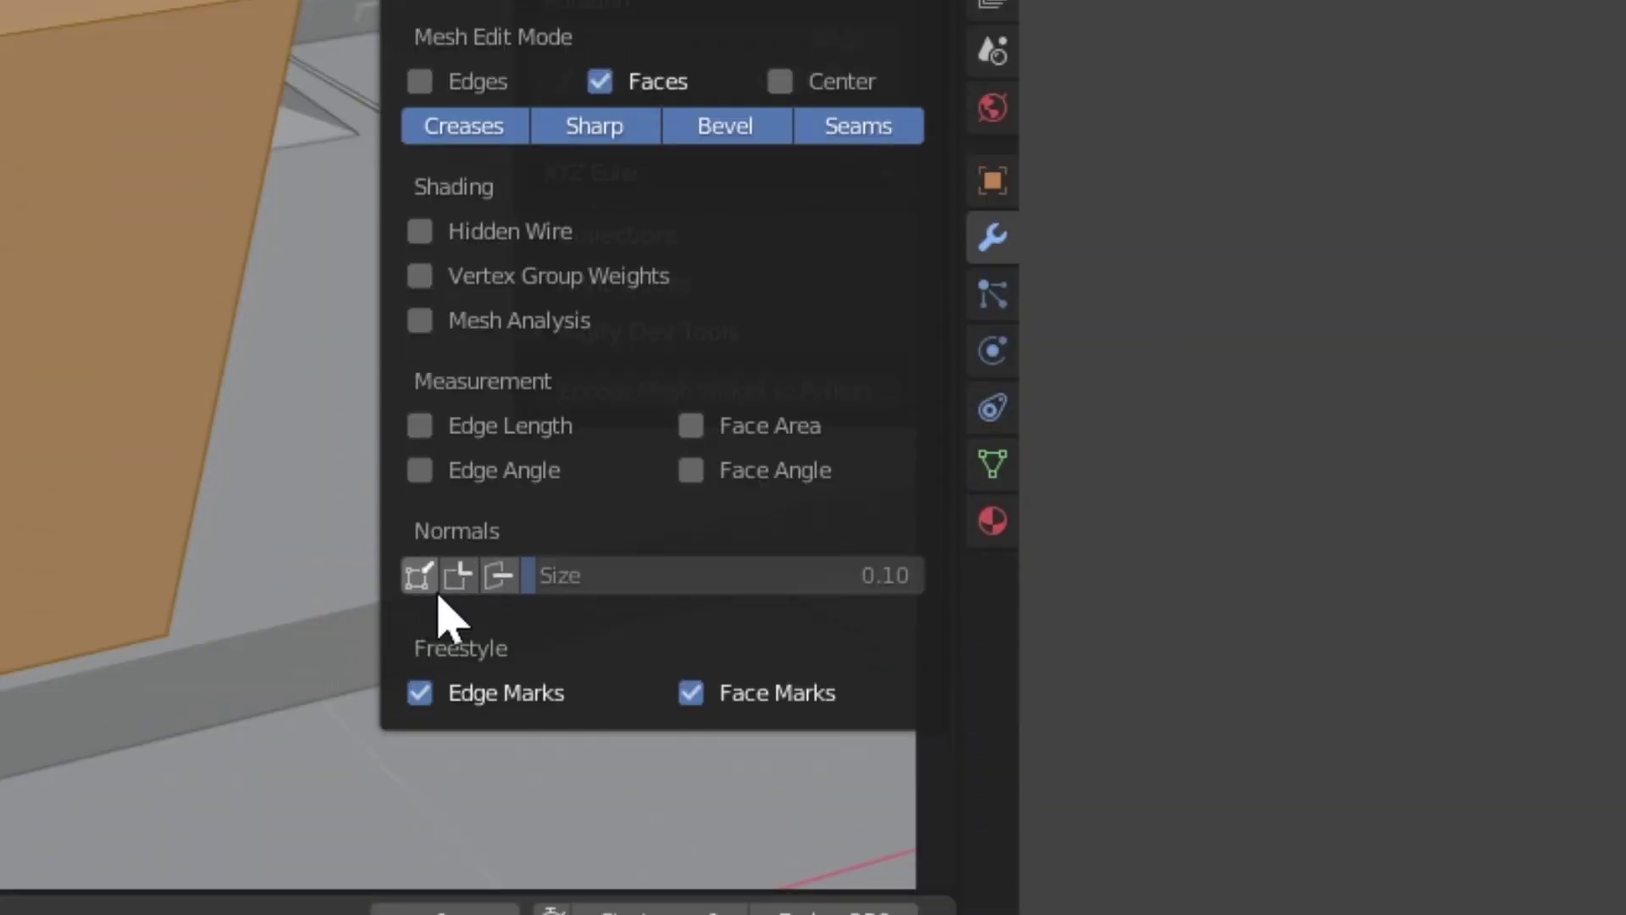
click(499, 579)
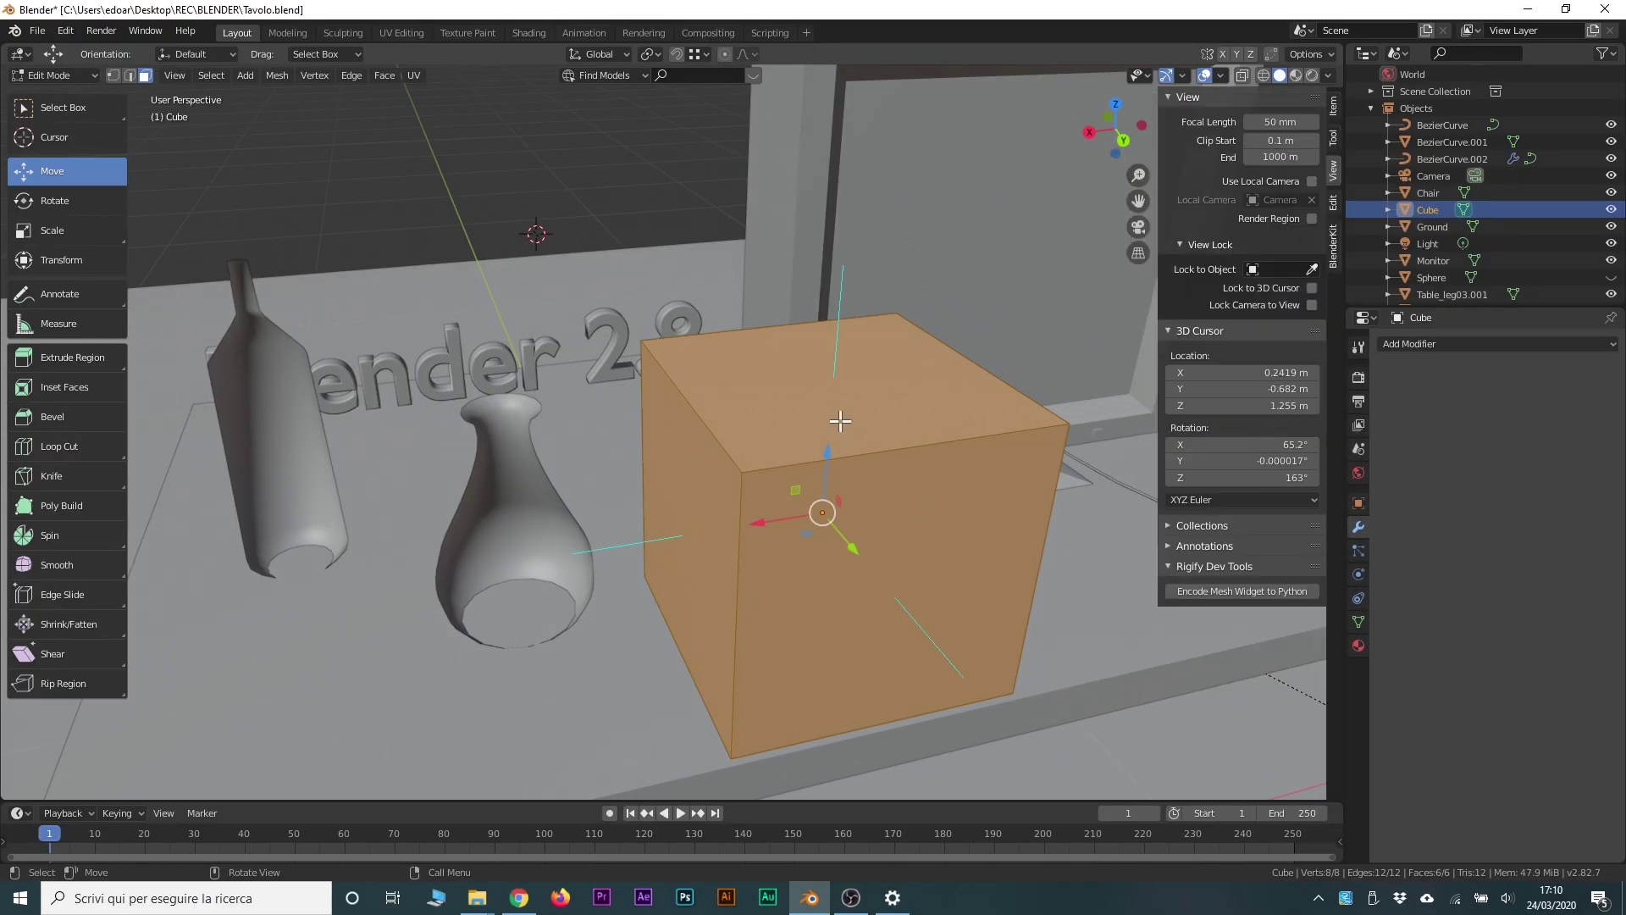
mouse_move(799, 624)
middle_down()
mouse_move(882, 593)
mouse_move(871, 606)
mouse_move(687, 439)
mouse_move(592, 421)
mouse_move(774, 628)
middle_up()
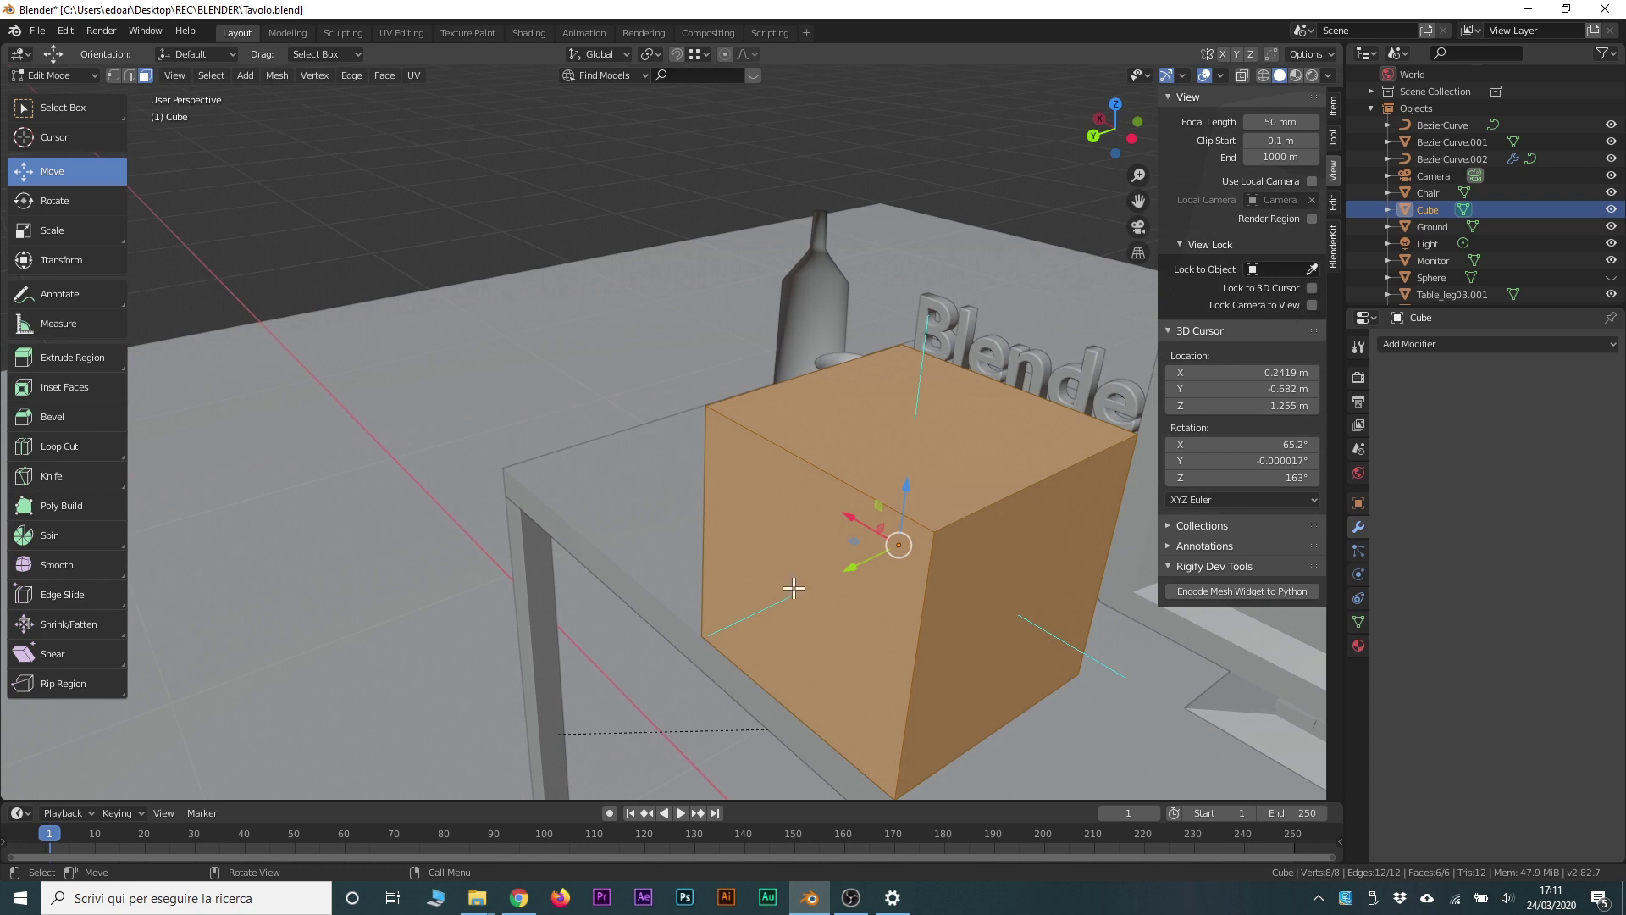
scroll(773, 635, up, 5)
mouse_move(773, 636)
middle_down()
mouse_move(1012, 685)
mouse_move(988, 672)
mouse_move(1080, 708)
middle_up()
shift+middle_drag(1066, 680, 754, 533)
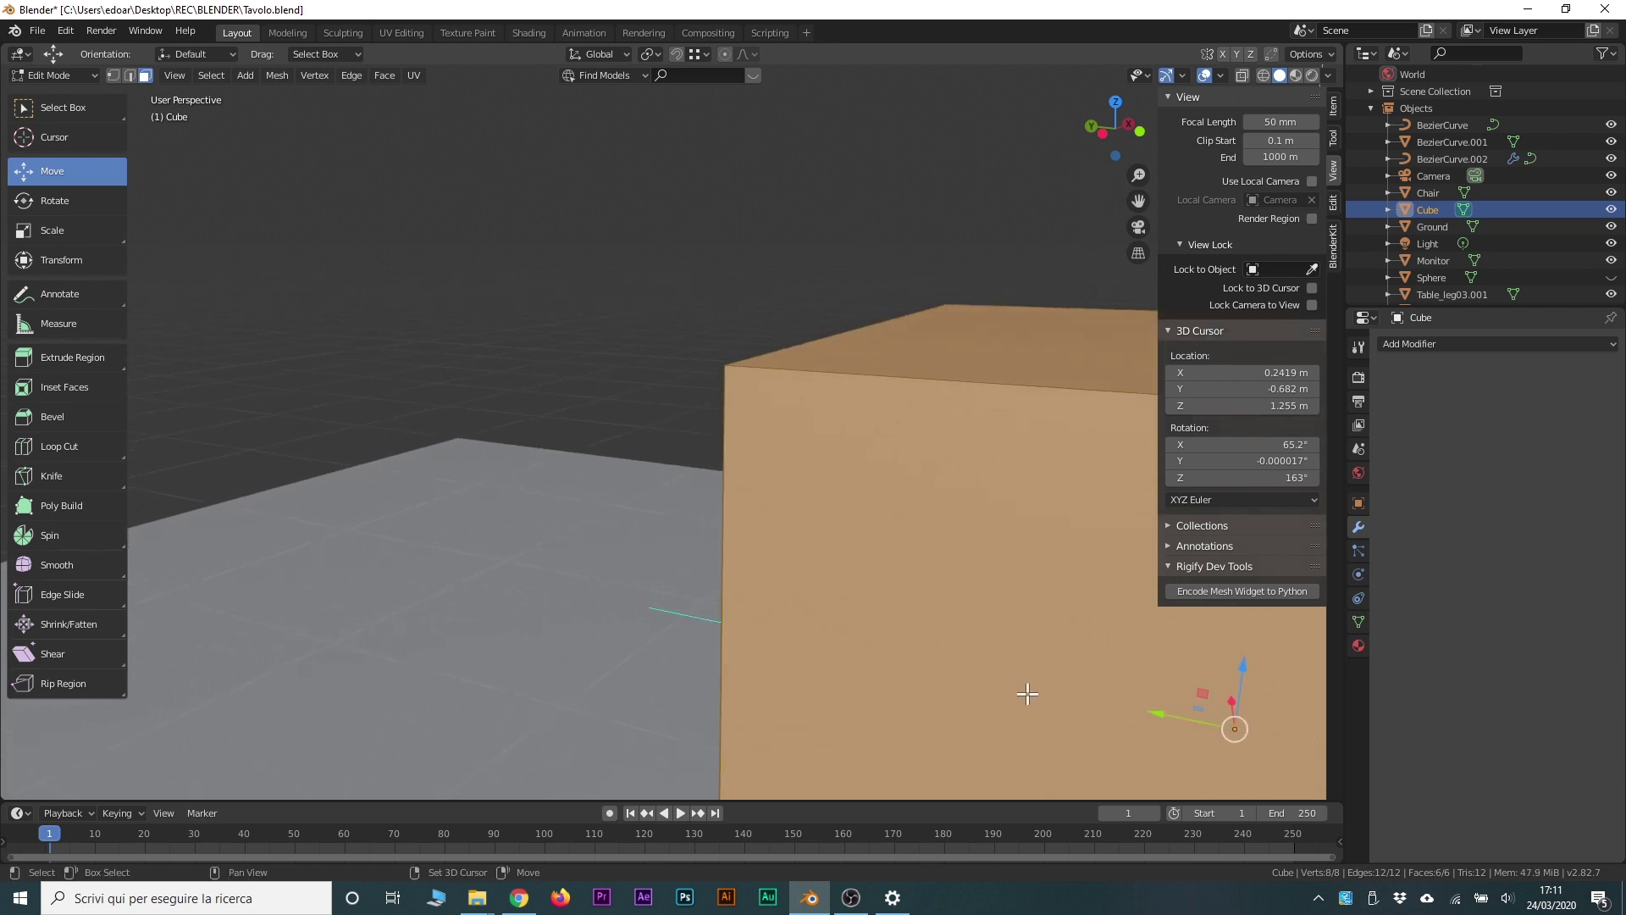
Step: Frame the cube, orbit around it, and select only its front face
key(KP_Decimal)
scroll(973, 627, up, 3)
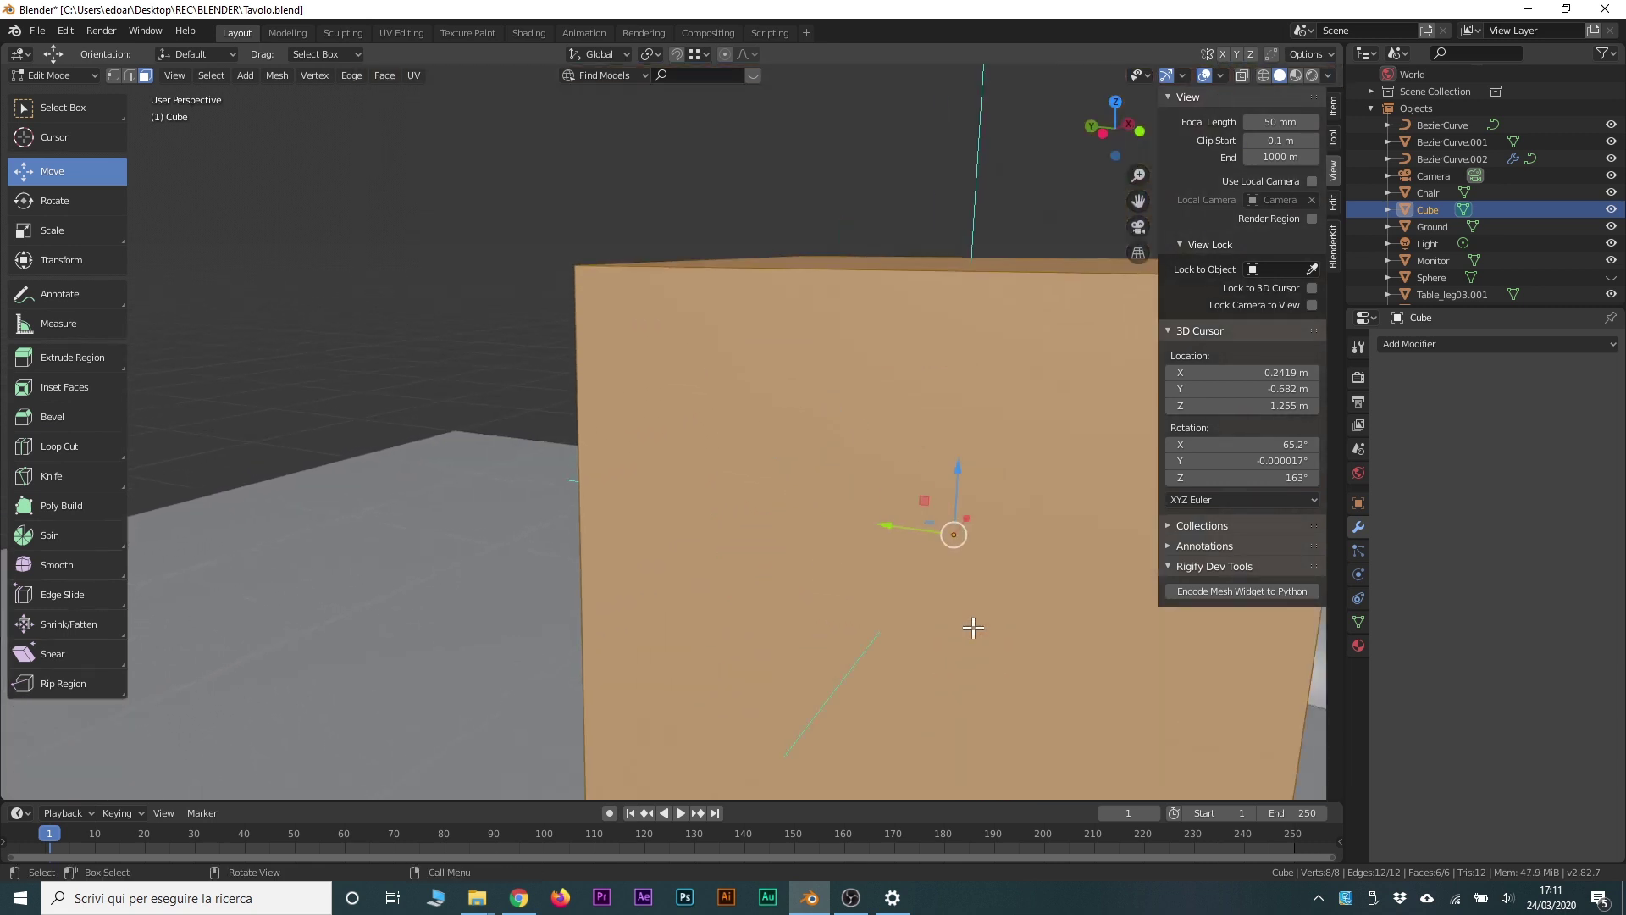
scroll(970, 631, up, 2)
scroll(966, 634, down, 5)
scroll(963, 635, down, 4)
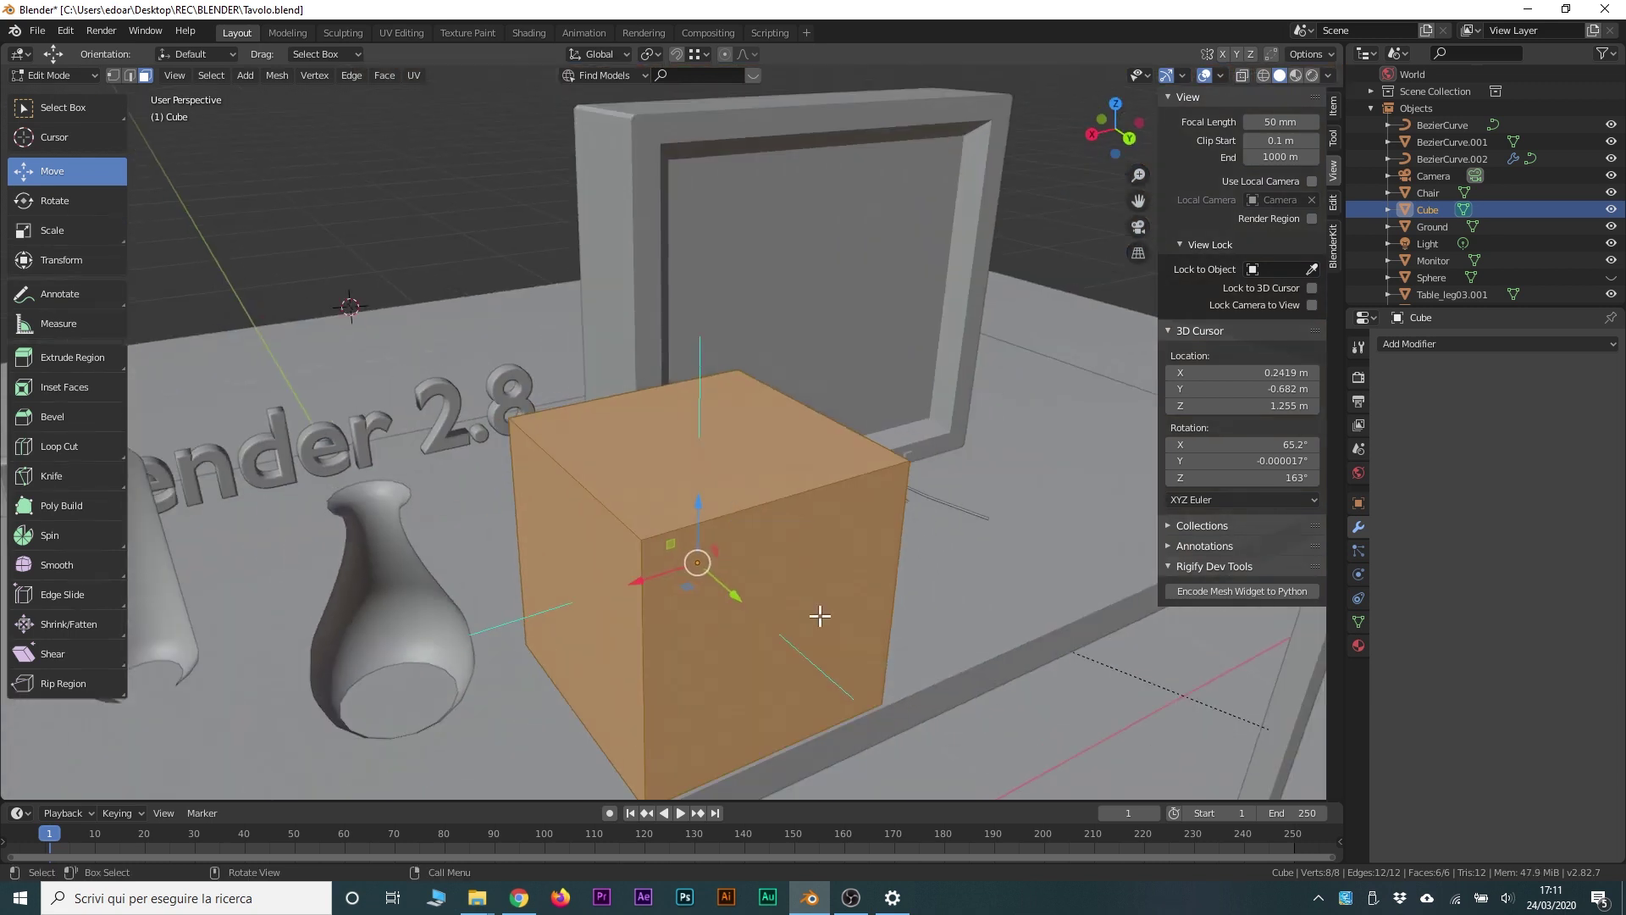
middle_drag(817, 617, 772, 575)
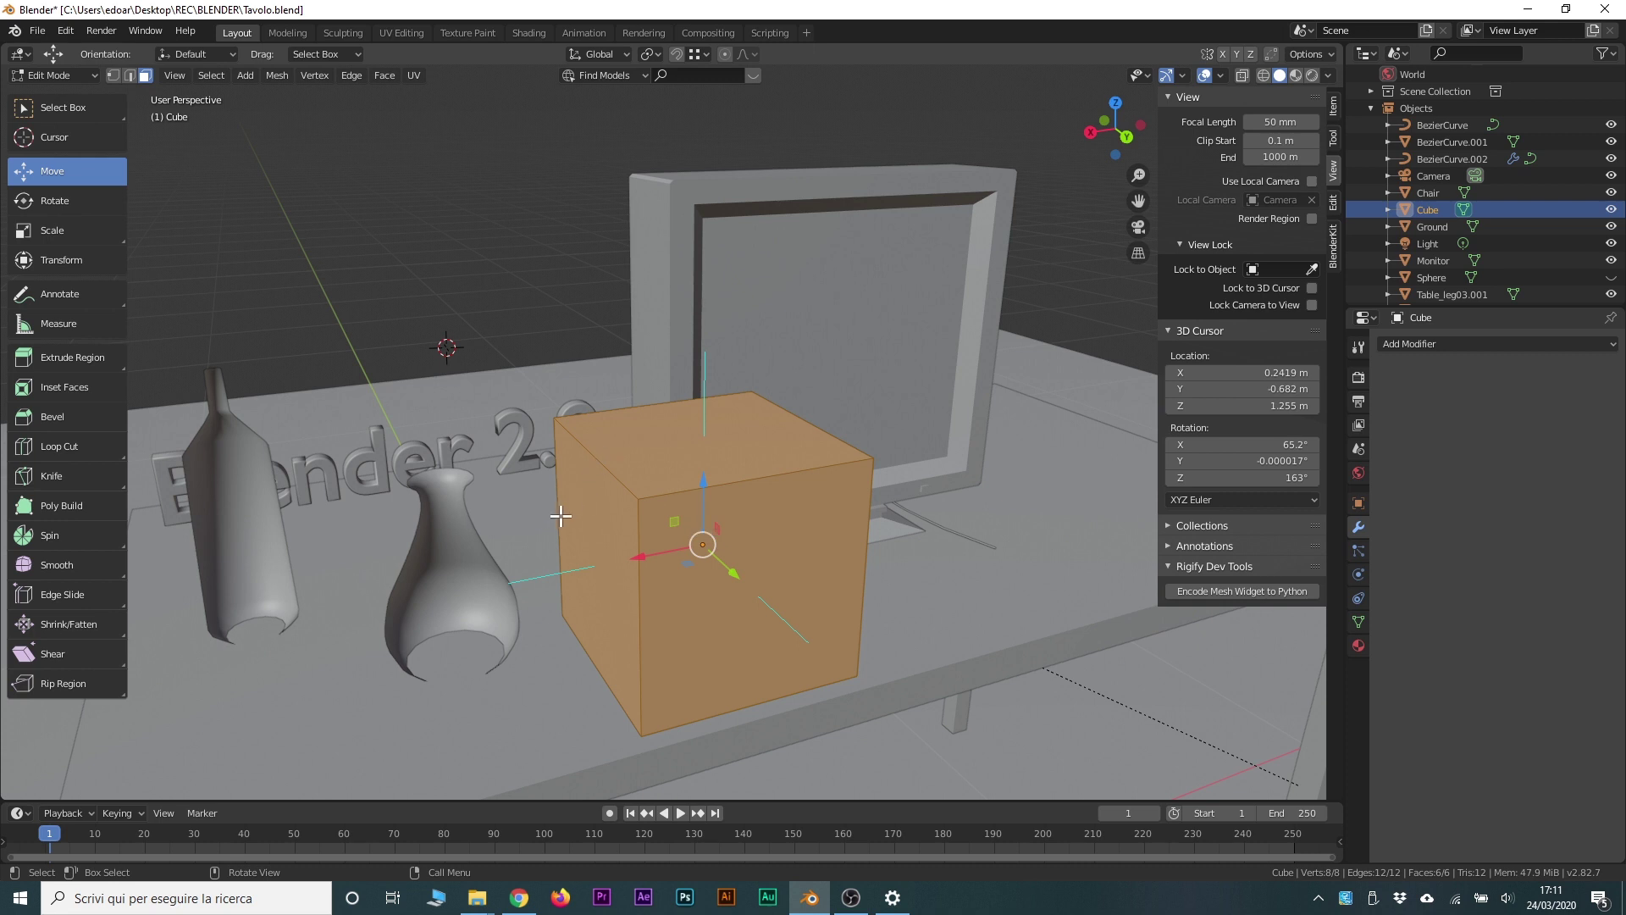
scroll(508, 521, up, 2)
mouse_move(512, 576)
middle_down()
mouse_move(785, 547)
mouse_move(785, 533)
middle_up()
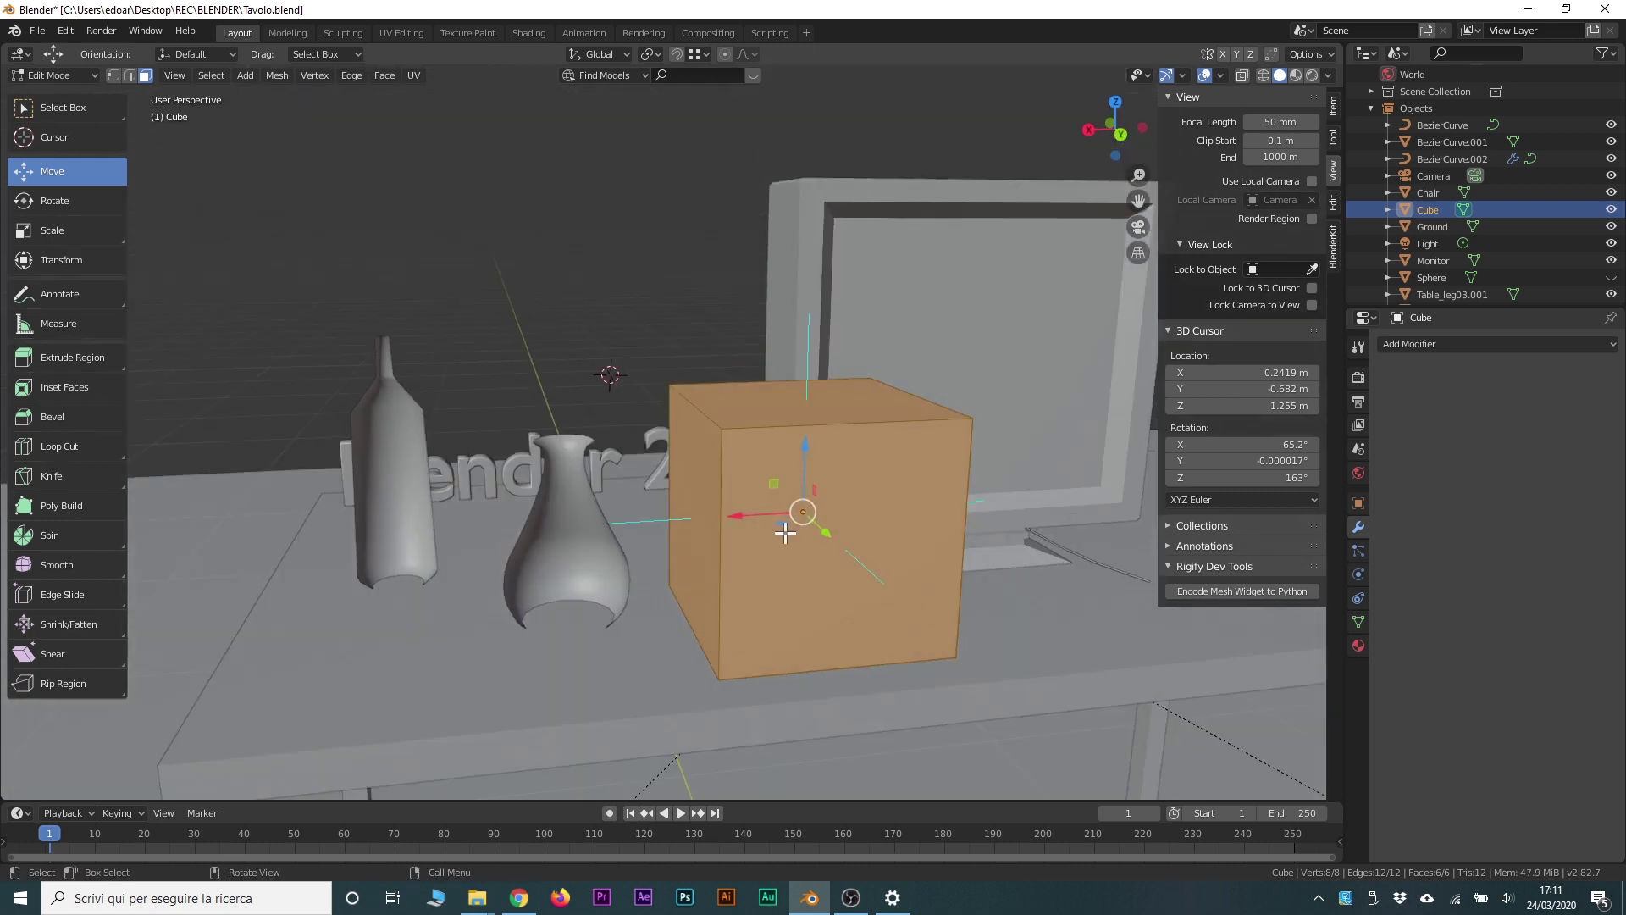
click(785, 532)
Step: Delete the cube's front face and orbit to look into the open box
key(x)
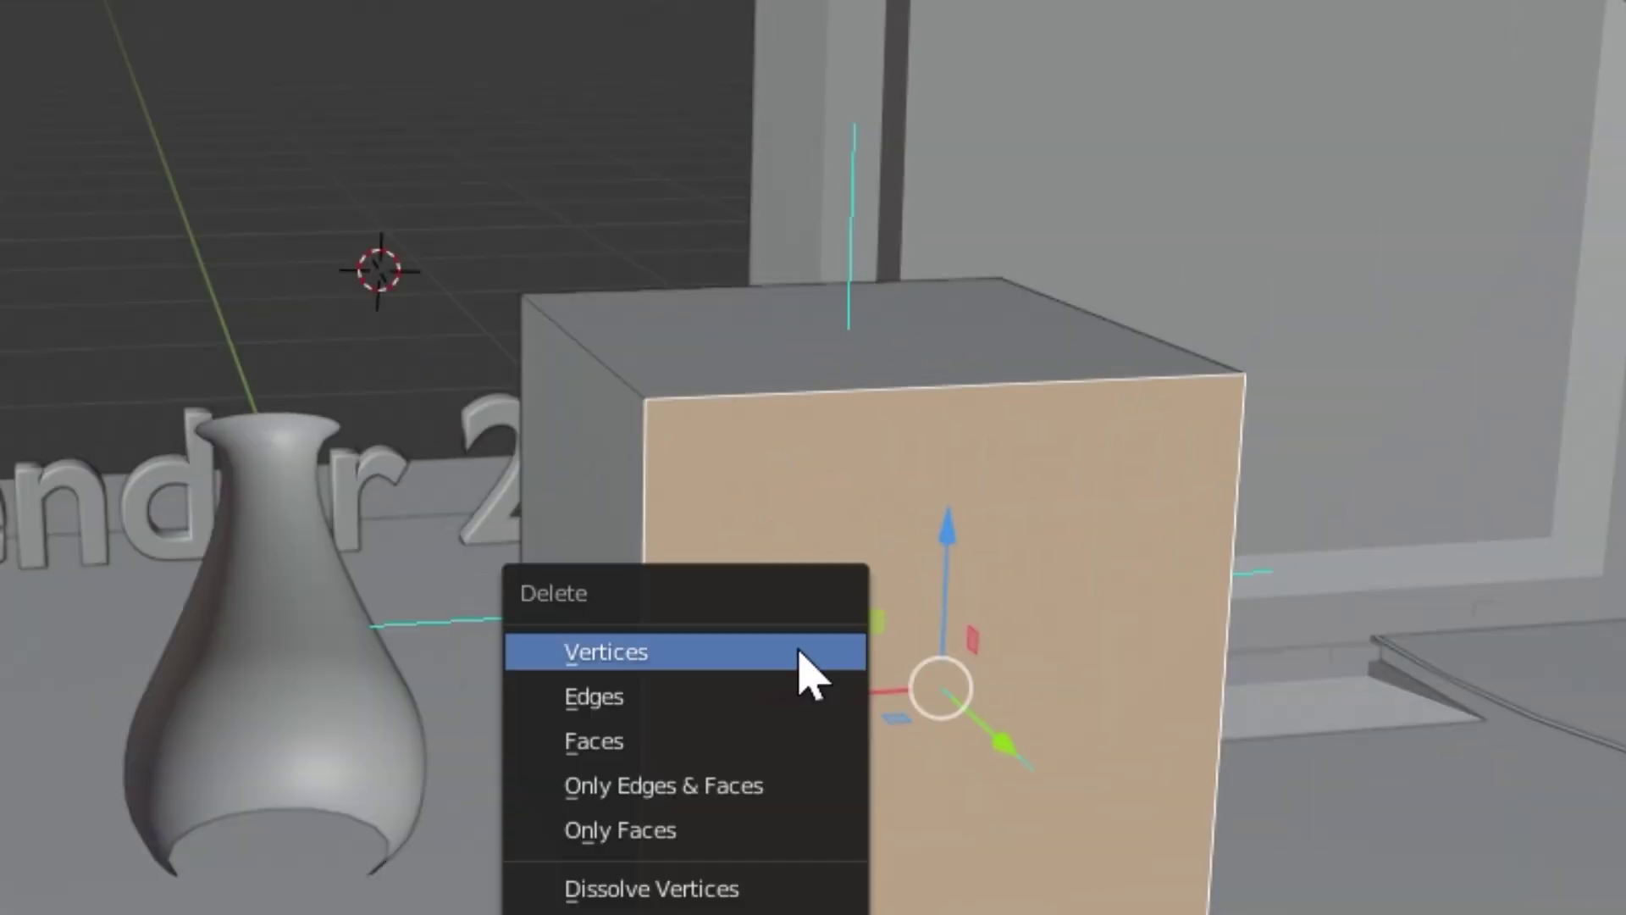
click(726, 743)
mouse_move(726, 743)
middle_down()
mouse_move(771, 612)
mouse_move(744, 624)
middle_up()
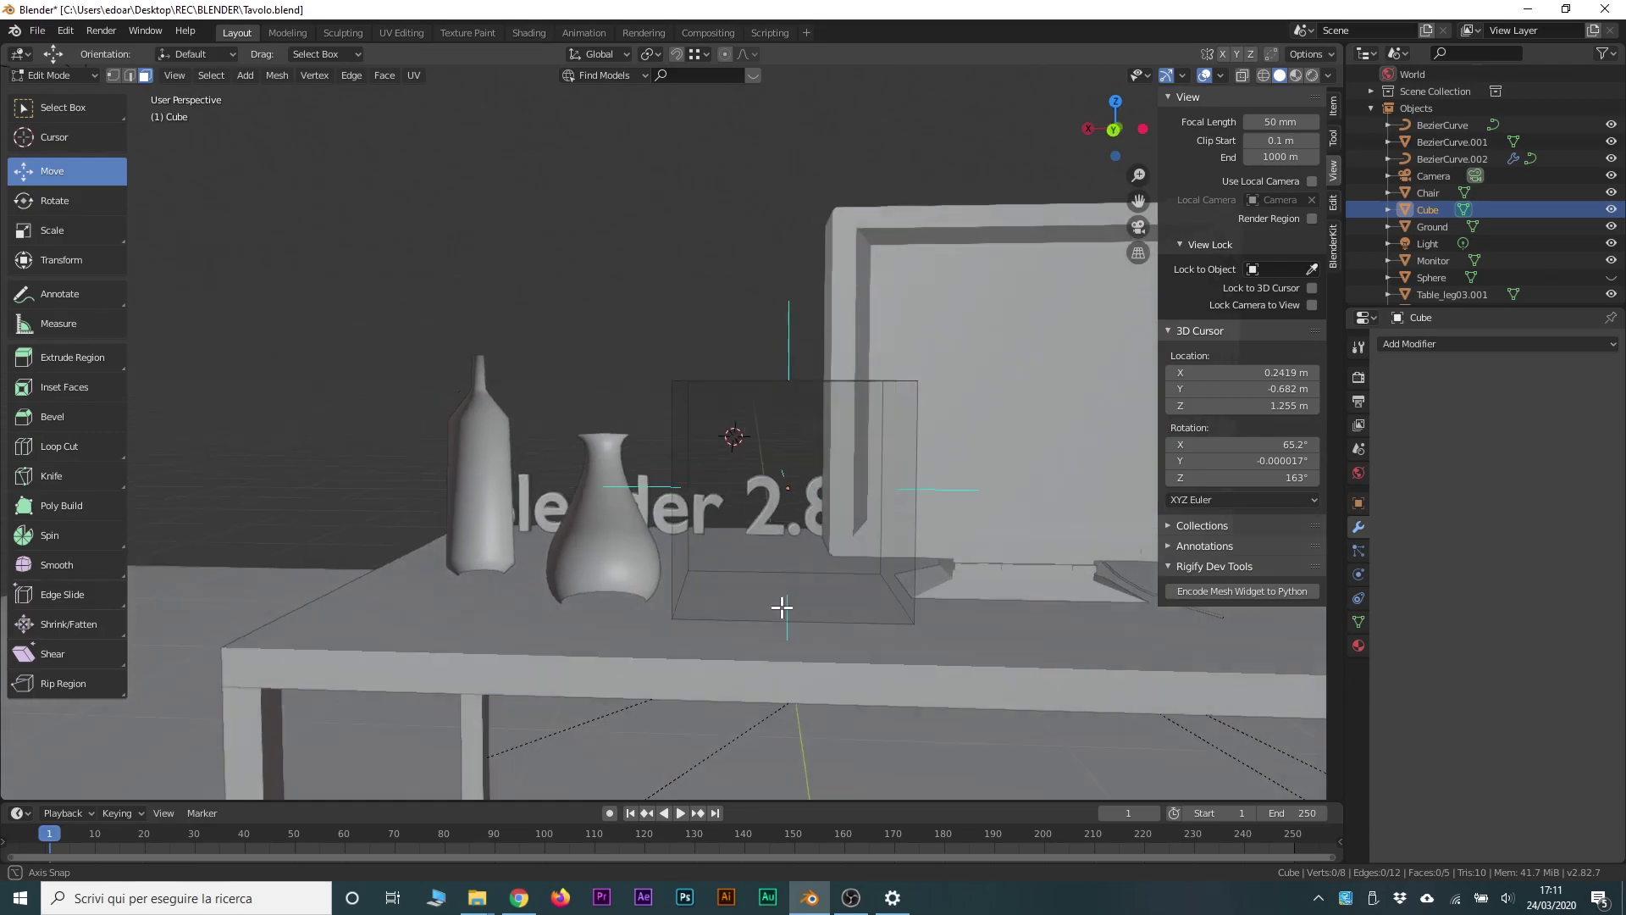
middle_drag(860, 625, 973, 624)
mouse_move(994, 562)
middle_down()
mouse_move(907, 584)
mouse_move(673, 495)
mouse_move(748, 505)
mouse_move(782, 525)
mouse_move(686, 546)
mouse_move(567, 494)
mouse_move(565, 510)
mouse_move(474, 321)
middle_up()
scroll(748, 505, up, 5)
Step: Switch the cube to Object Mode and back into Edit Mode
key(Tab)
scroll(729, 547, down, 3)
scroll(617, 542, up, 2)
mouse_move(531, 393)
middle_down()
mouse_move(385, 445)
mouse_move(460, 499)
mouse_move(411, 498)
middle_up()
key(Tab)
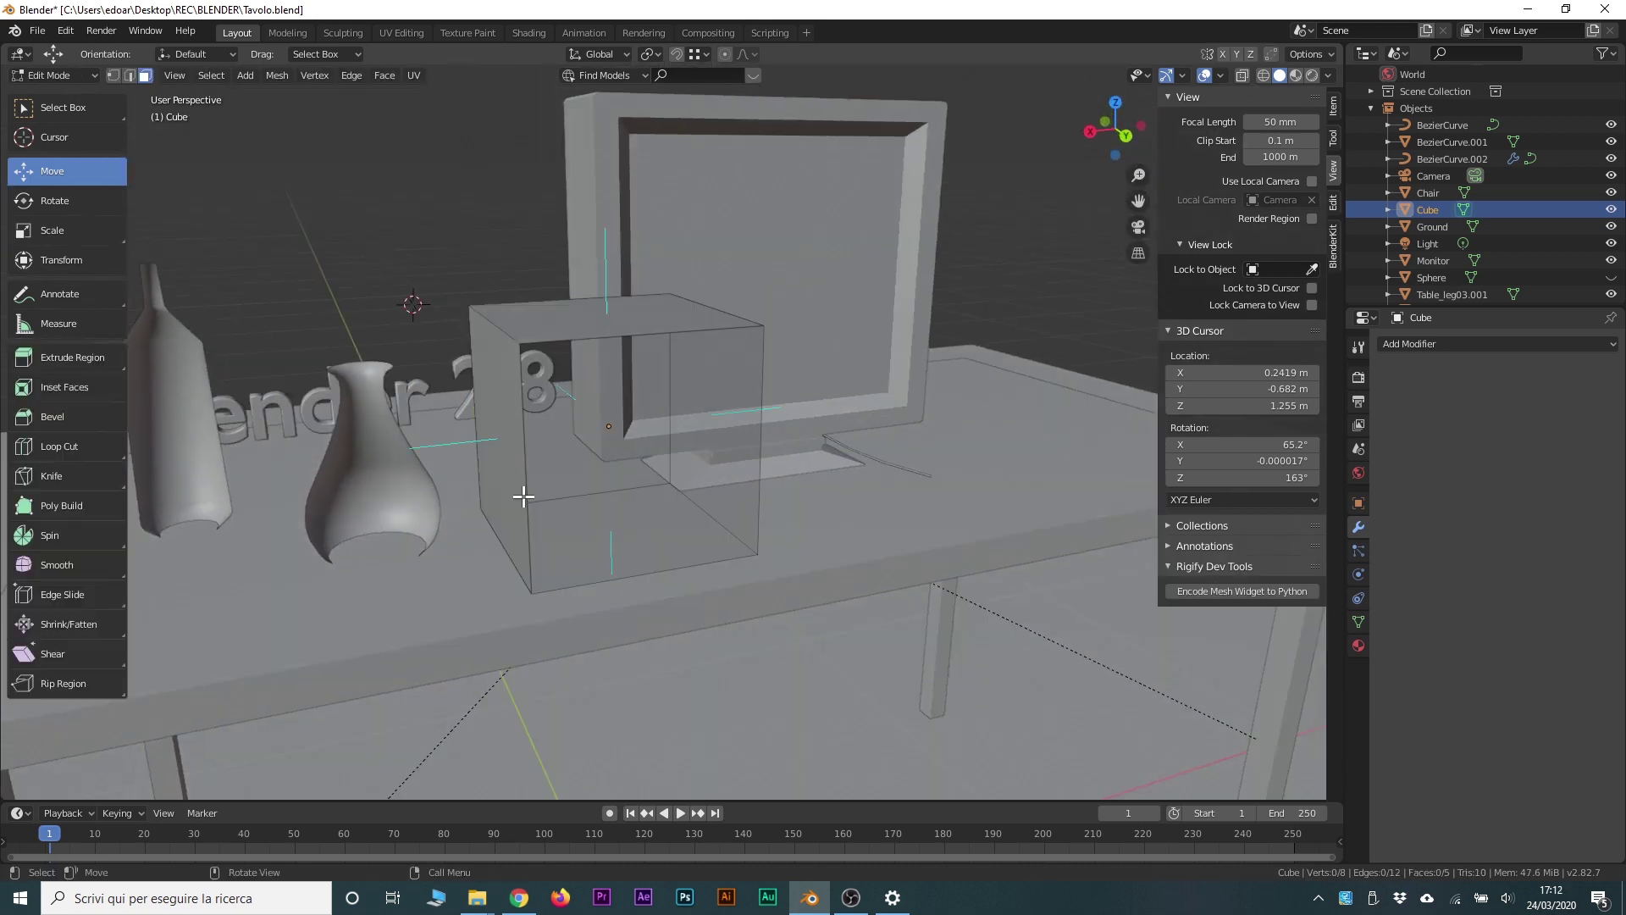
Step: Select all of the open cube's geometry and flip its normals
key(a)
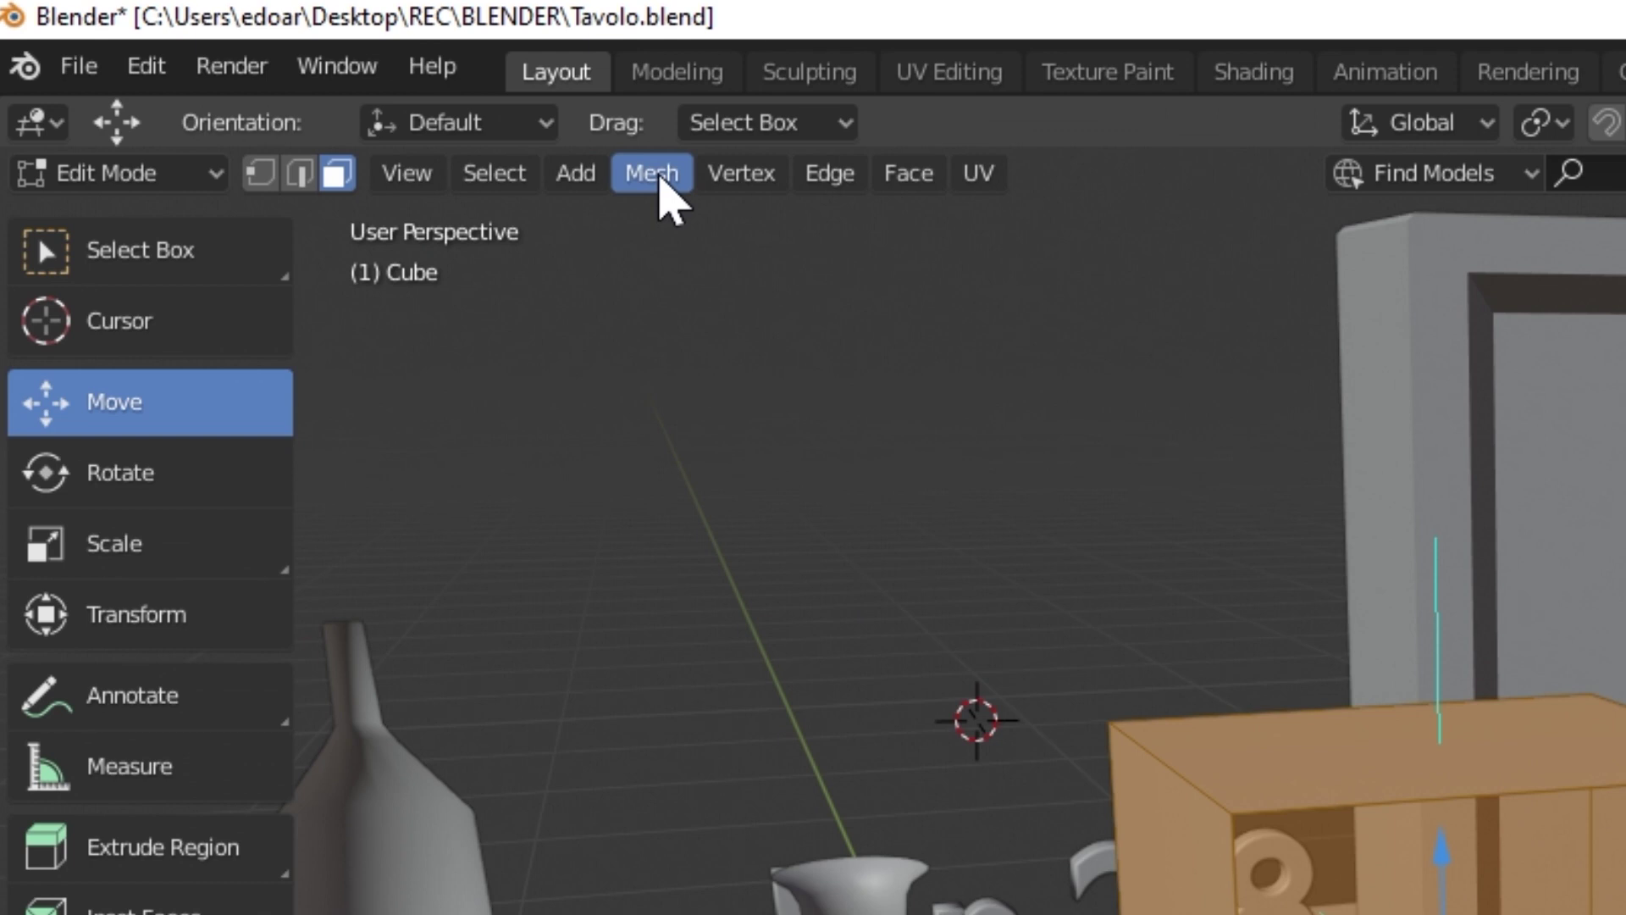
click(661, 182)
mouse_move(303, 303)
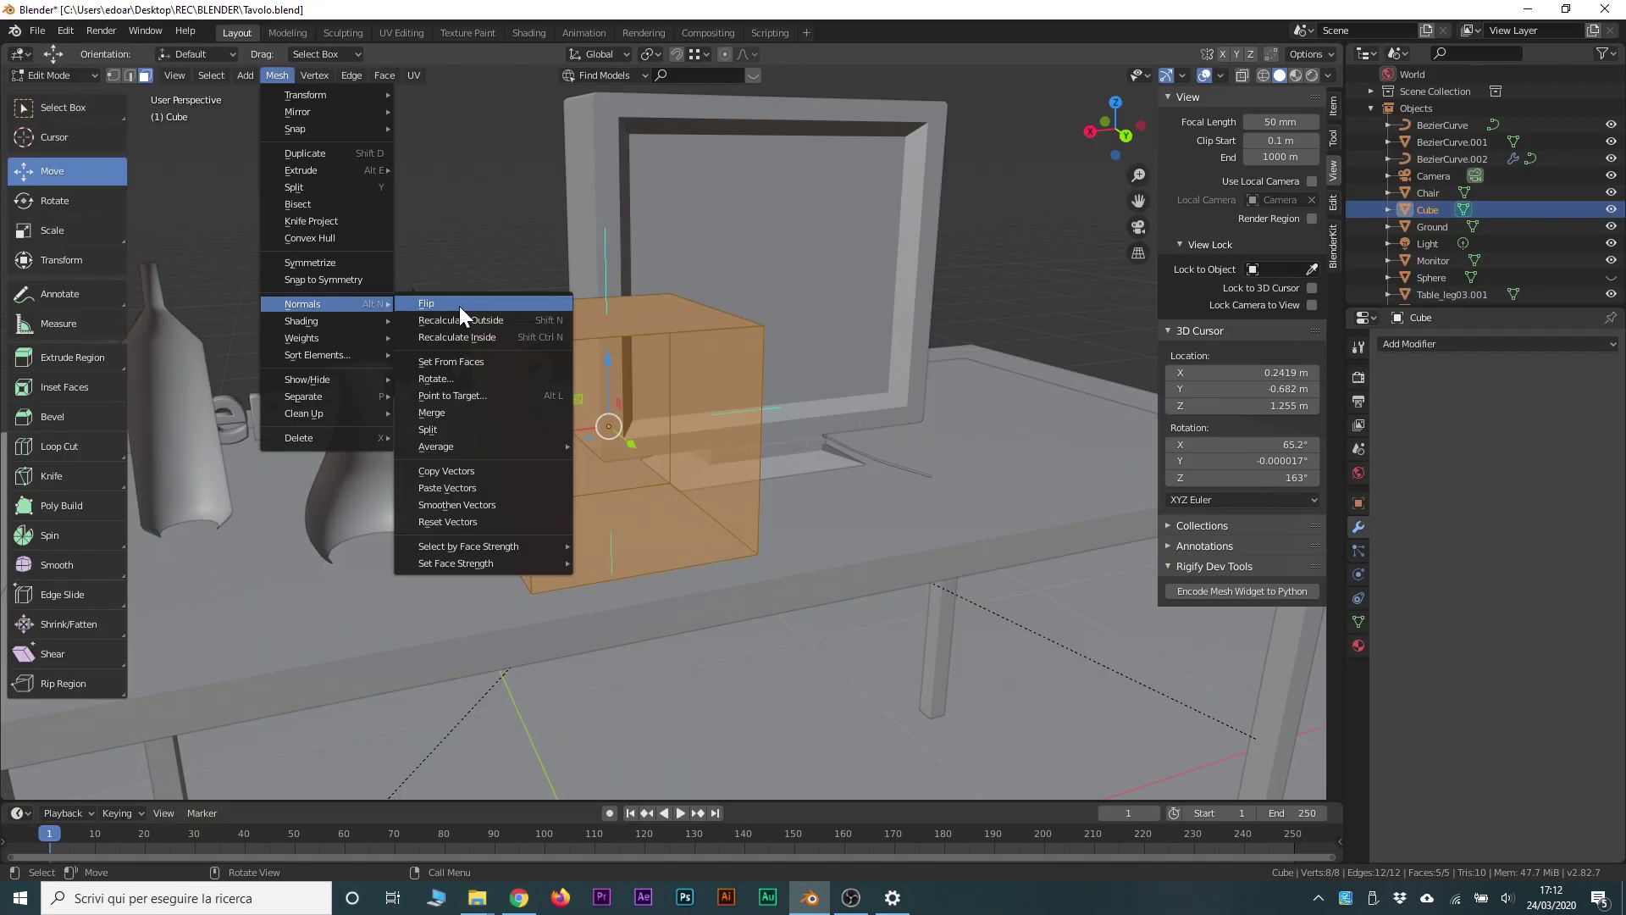
click(459, 307)
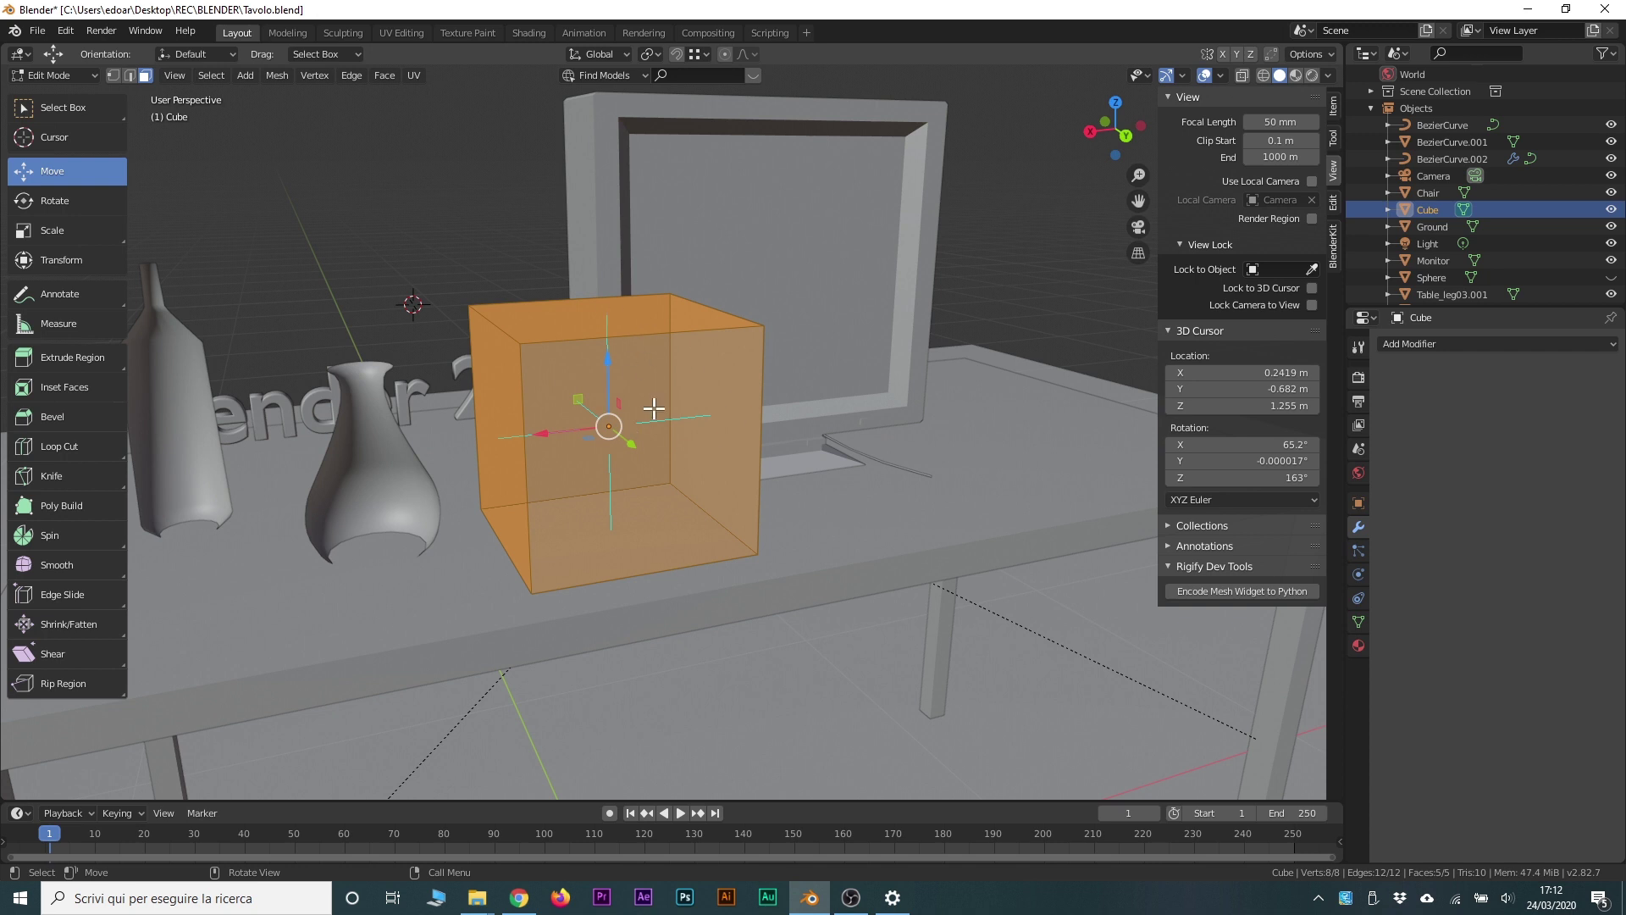
Step: Inspect the open cube's flipped interior from several angles in Object Mode, then delete it
key(Tab)
mouse_move(660, 475)
middle_down()
mouse_move(734, 657)
mouse_move(763, 652)
mouse_move(715, 643)
middle_up()
scroll(714, 643, up, 2)
scroll(725, 628, up, 2)
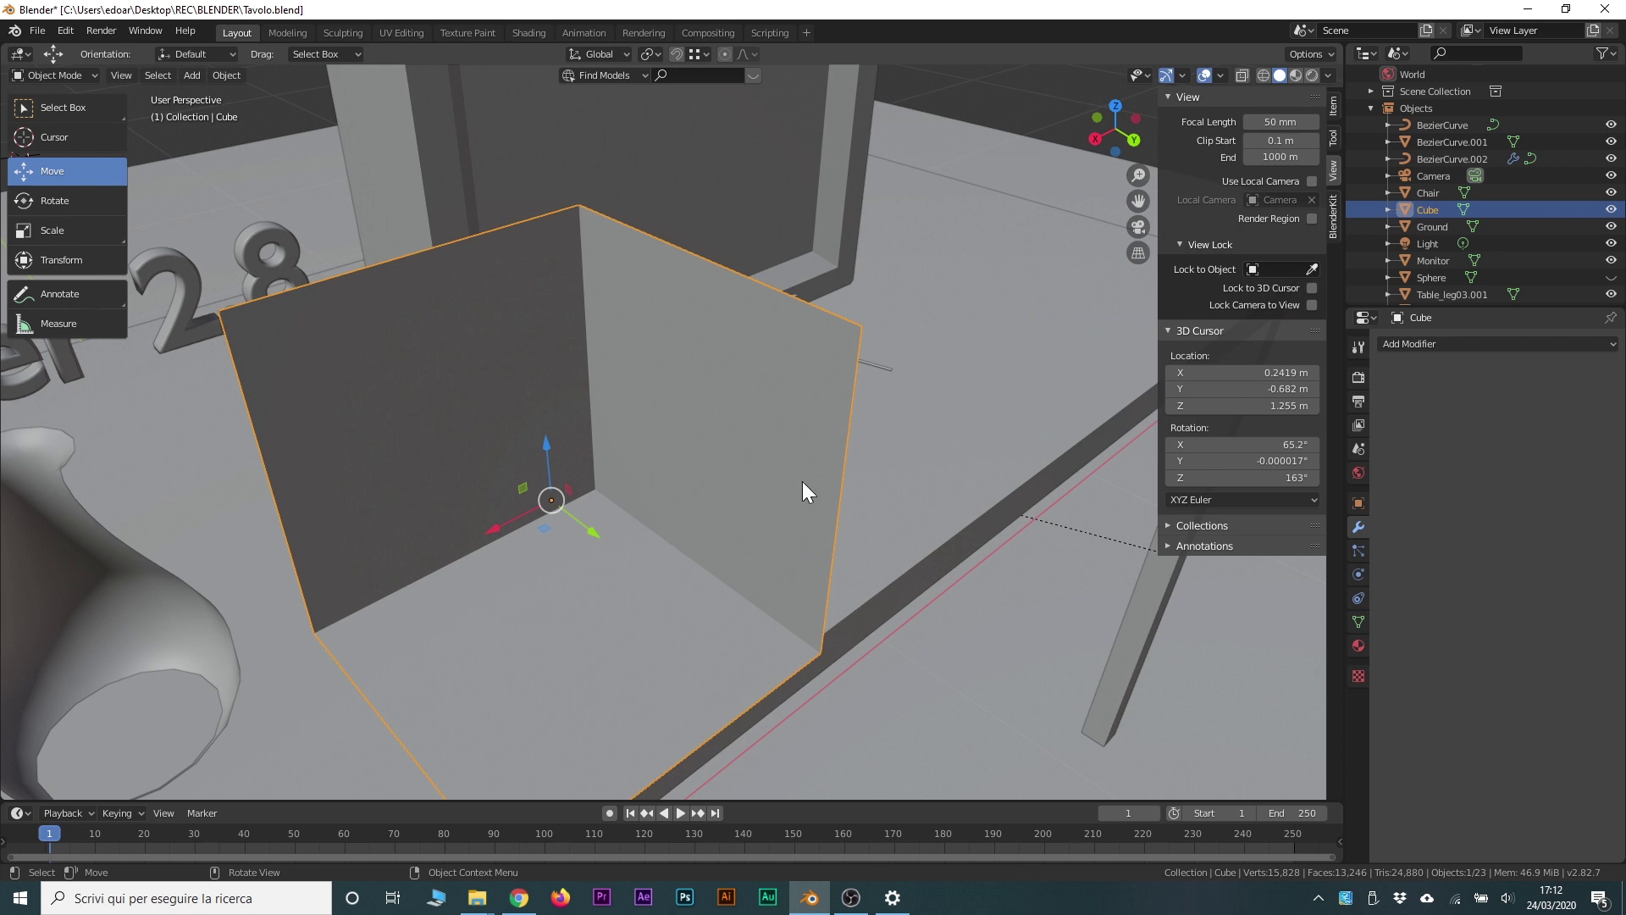
mouse_move(479, 235)
middle_down()
mouse_move(545, 478)
mouse_move(435, 462)
mouse_move(447, 402)
mouse_move(334, 463)
mouse_move(368, 486)
mouse_move(373, 542)
mouse_move(283, 535)
mouse_move(175, 483)
mouse_move(57, 454)
mouse_move(1273, 410)
mouse_move(1113, 376)
mouse_move(1121, 388)
mouse_move(725, 375)
middle_up()
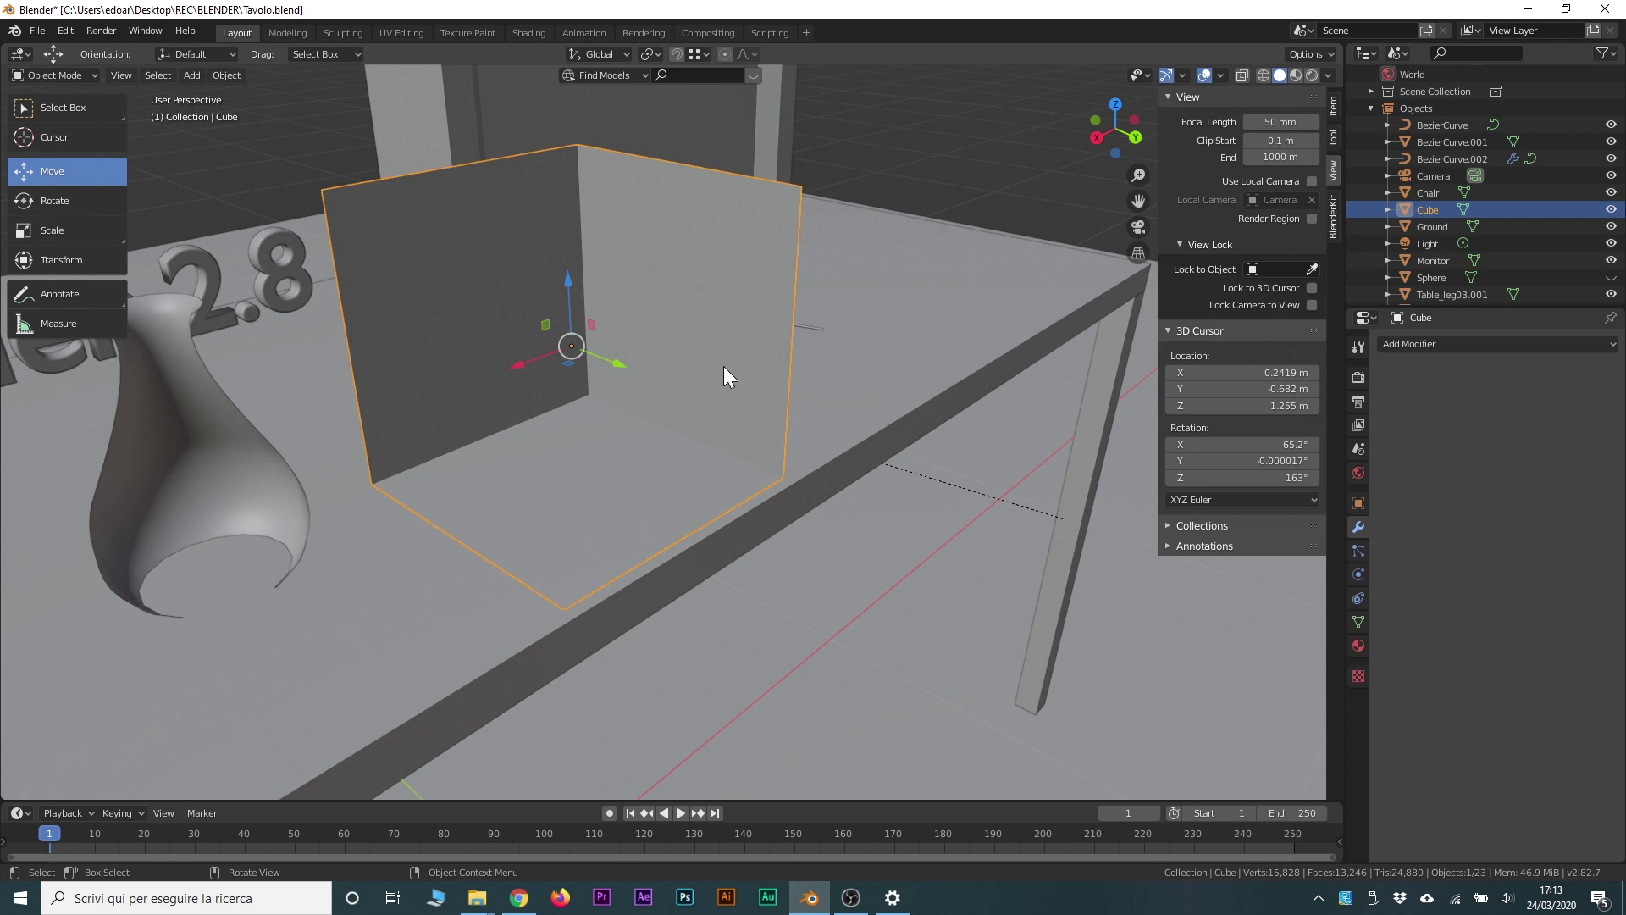
middle_drag(725, 372, 575, 388)
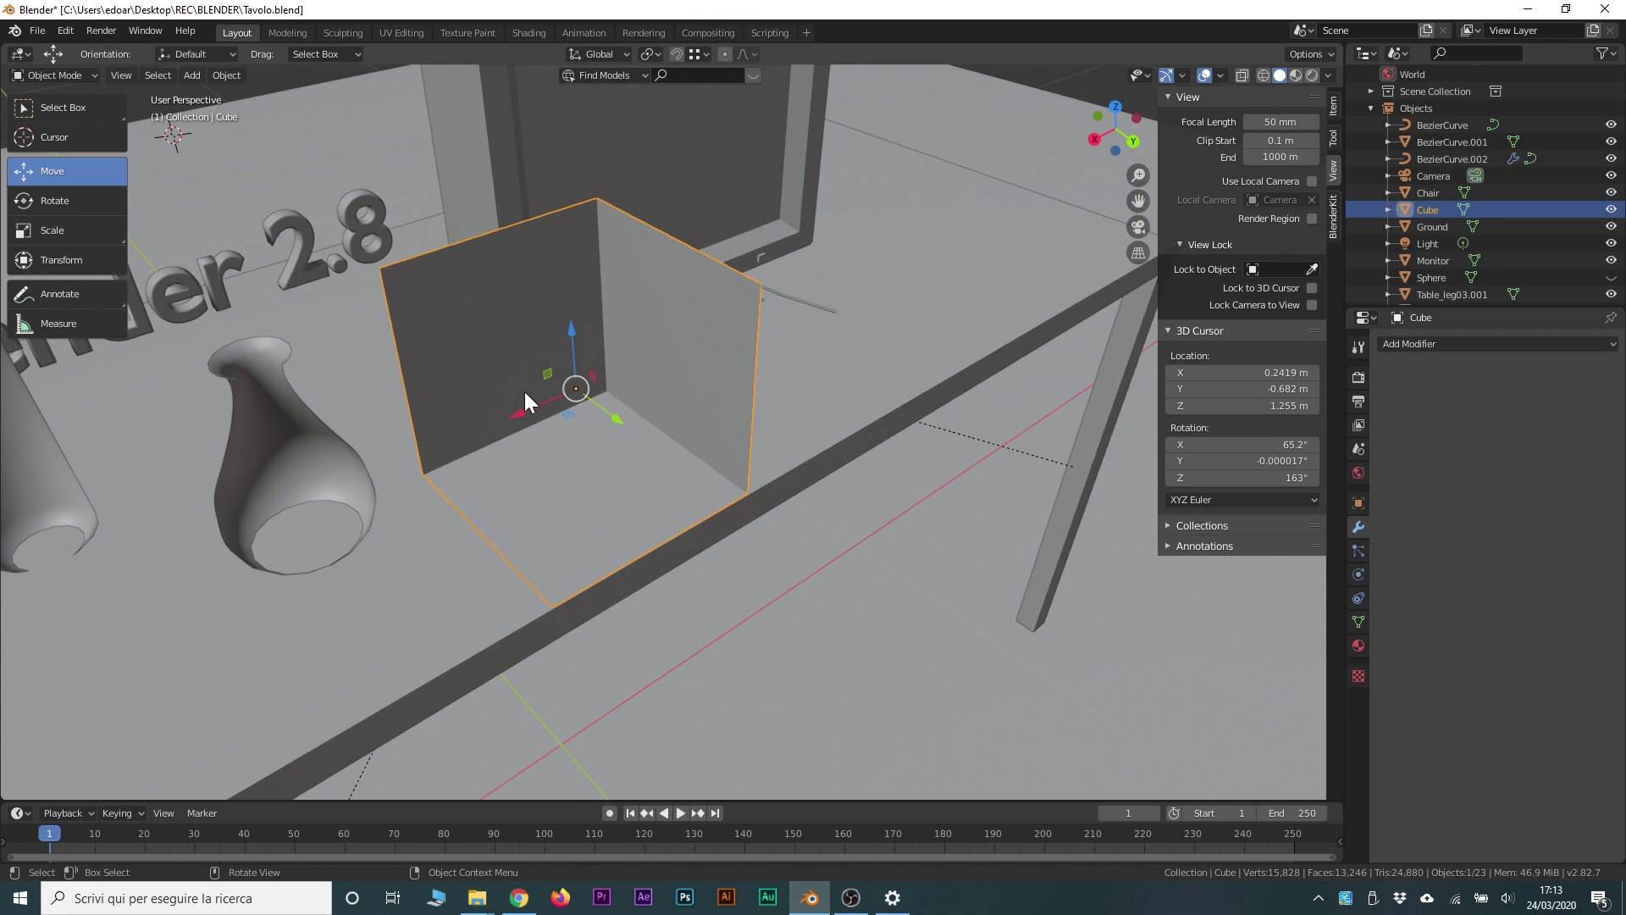
mouse_move(546, 424)
middle_down()
mouse_move(798, 455)
mouse_move(759, 432)
mouse_move(811, 438)
middle_up()
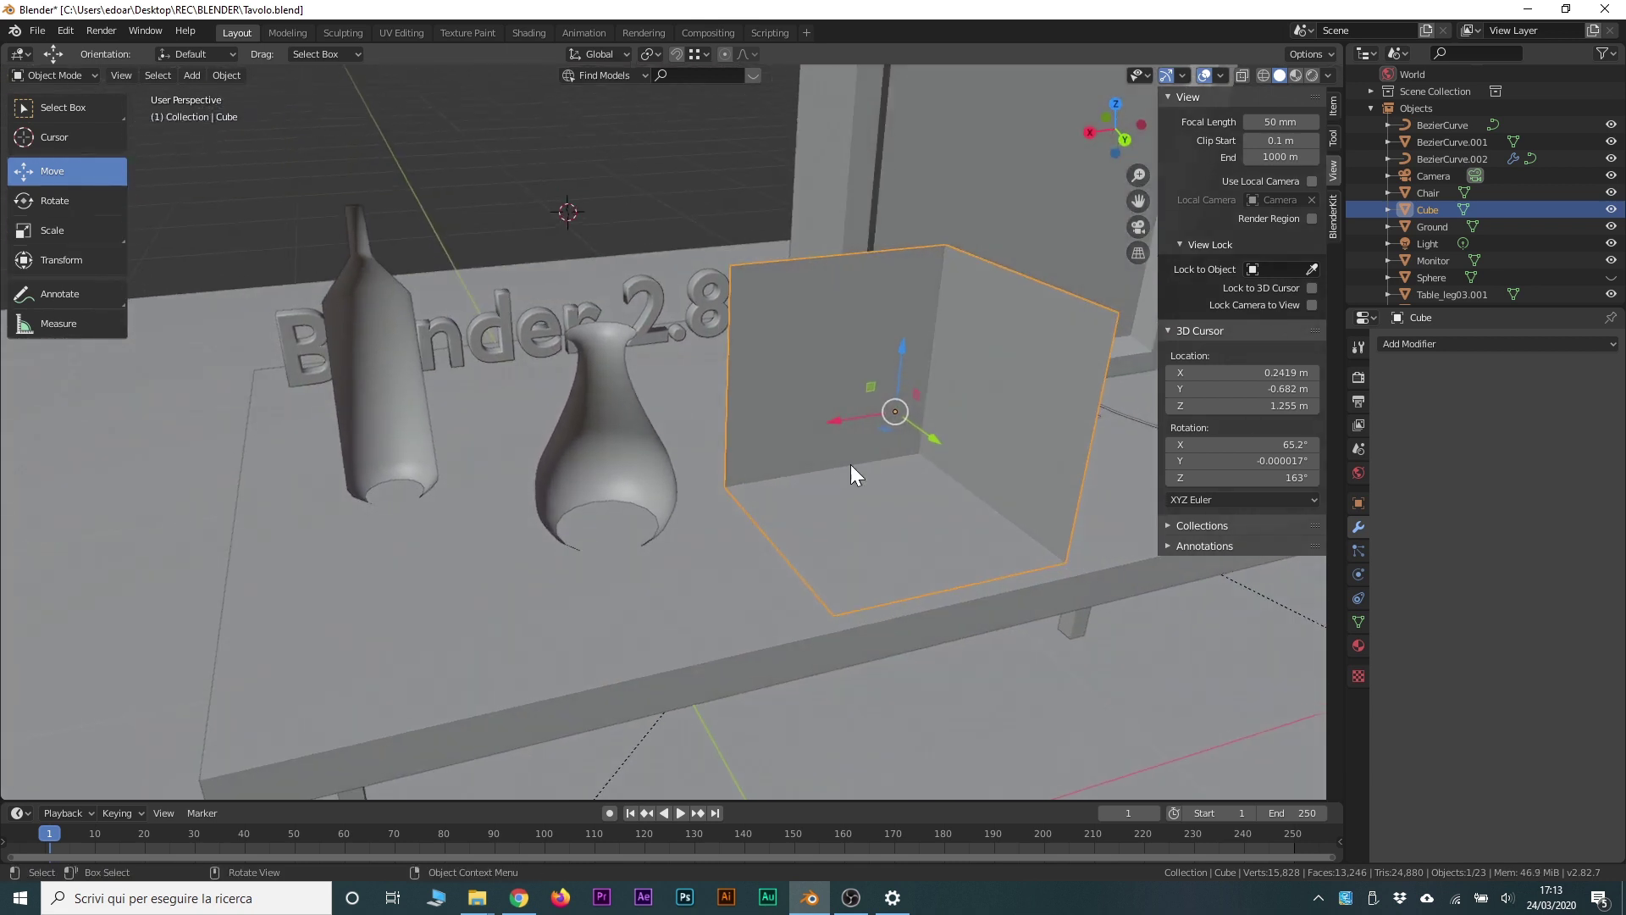
key(Delete)
Step: Select the vase, then switch the selection to the bottle
mouse_move(842, 481)
middle_down()
mouse_move(739, 439)
mouse_move(759, 442)
mouse_move(748, 415)
mouse_move(726, 497)
middle_up()
click(713, 535)
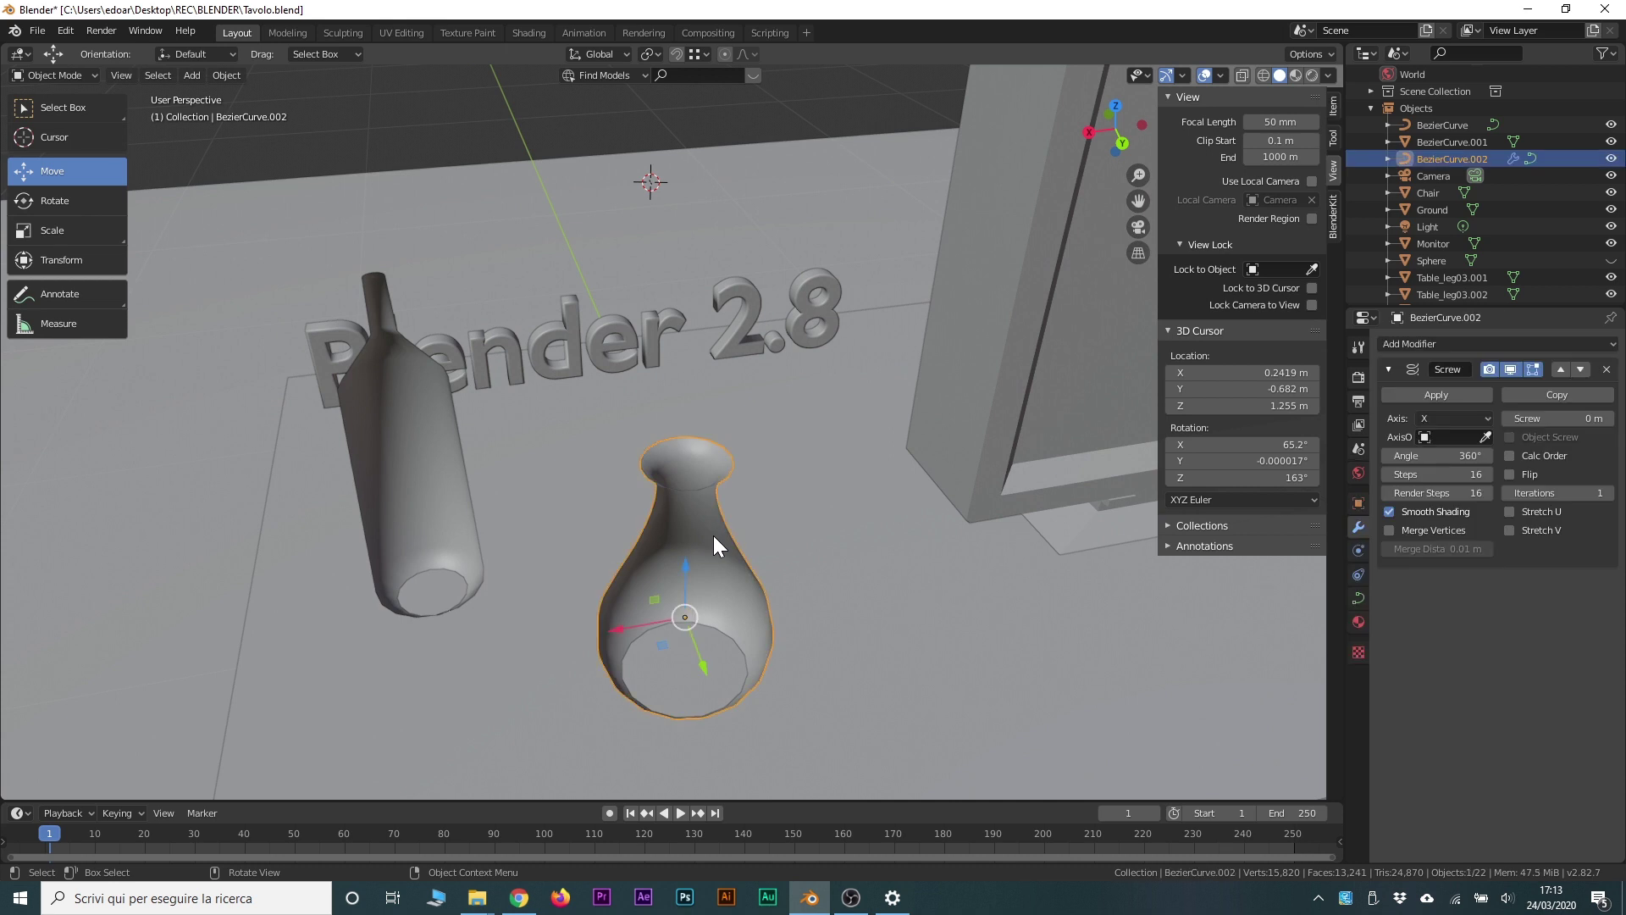
click(470, 439)
middle_drag(495, 437, 519, 435)
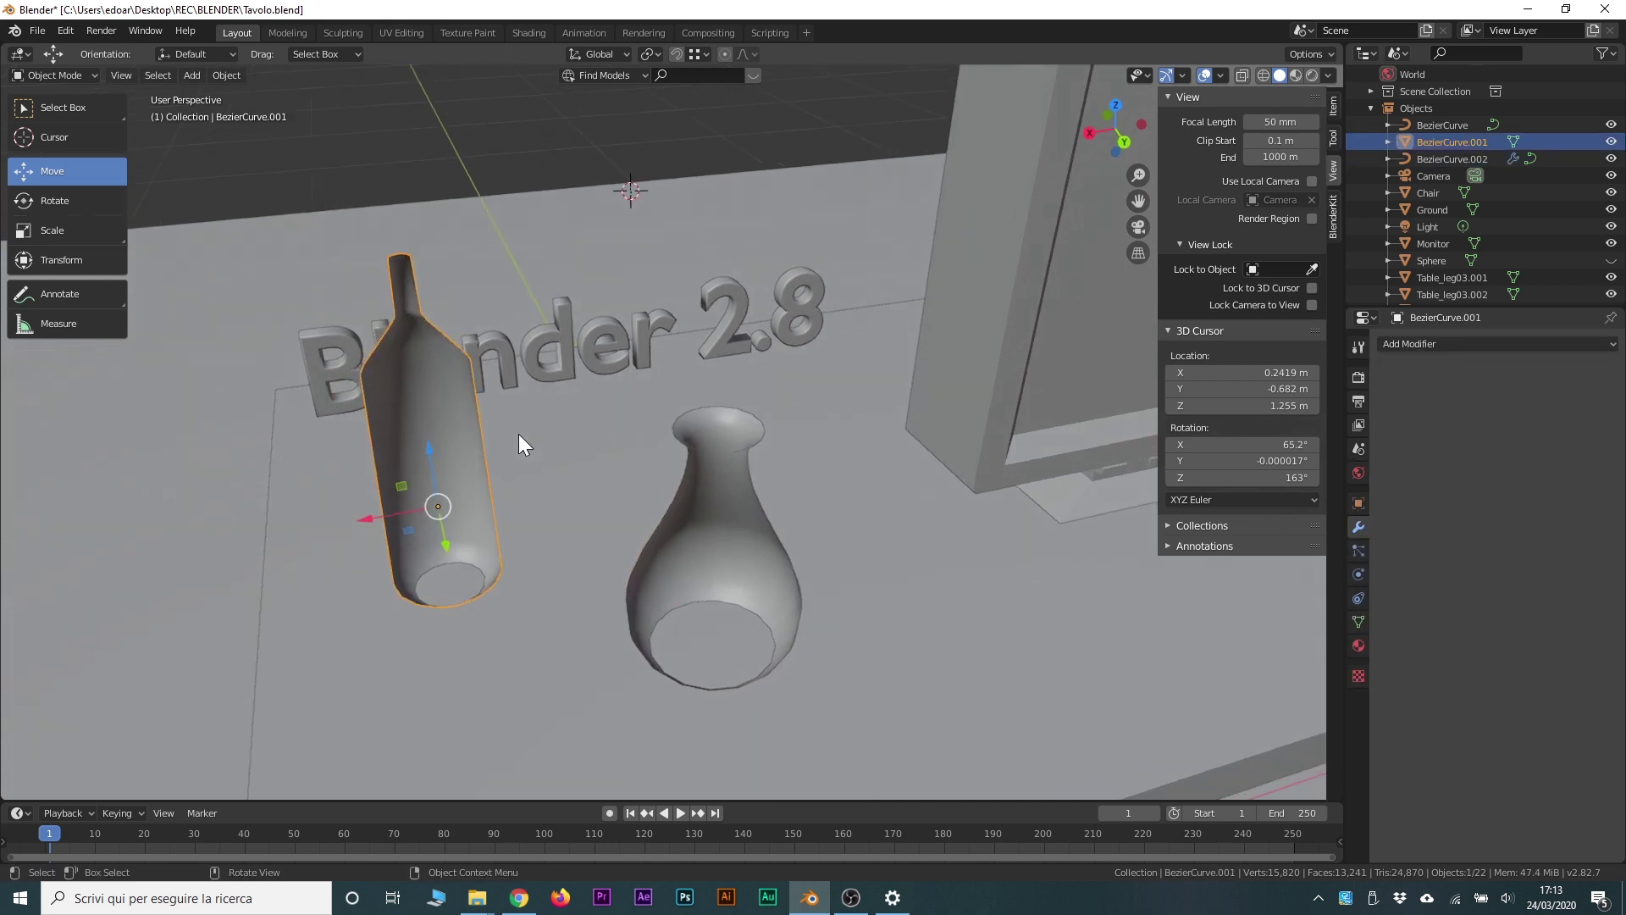
mouse_move(643, 358)
middle_down()
mouse_move(780, 456)
mouse_move(833, 459)
mouse_move(663, 498)
mouse_move(650, 481)
middle_up()
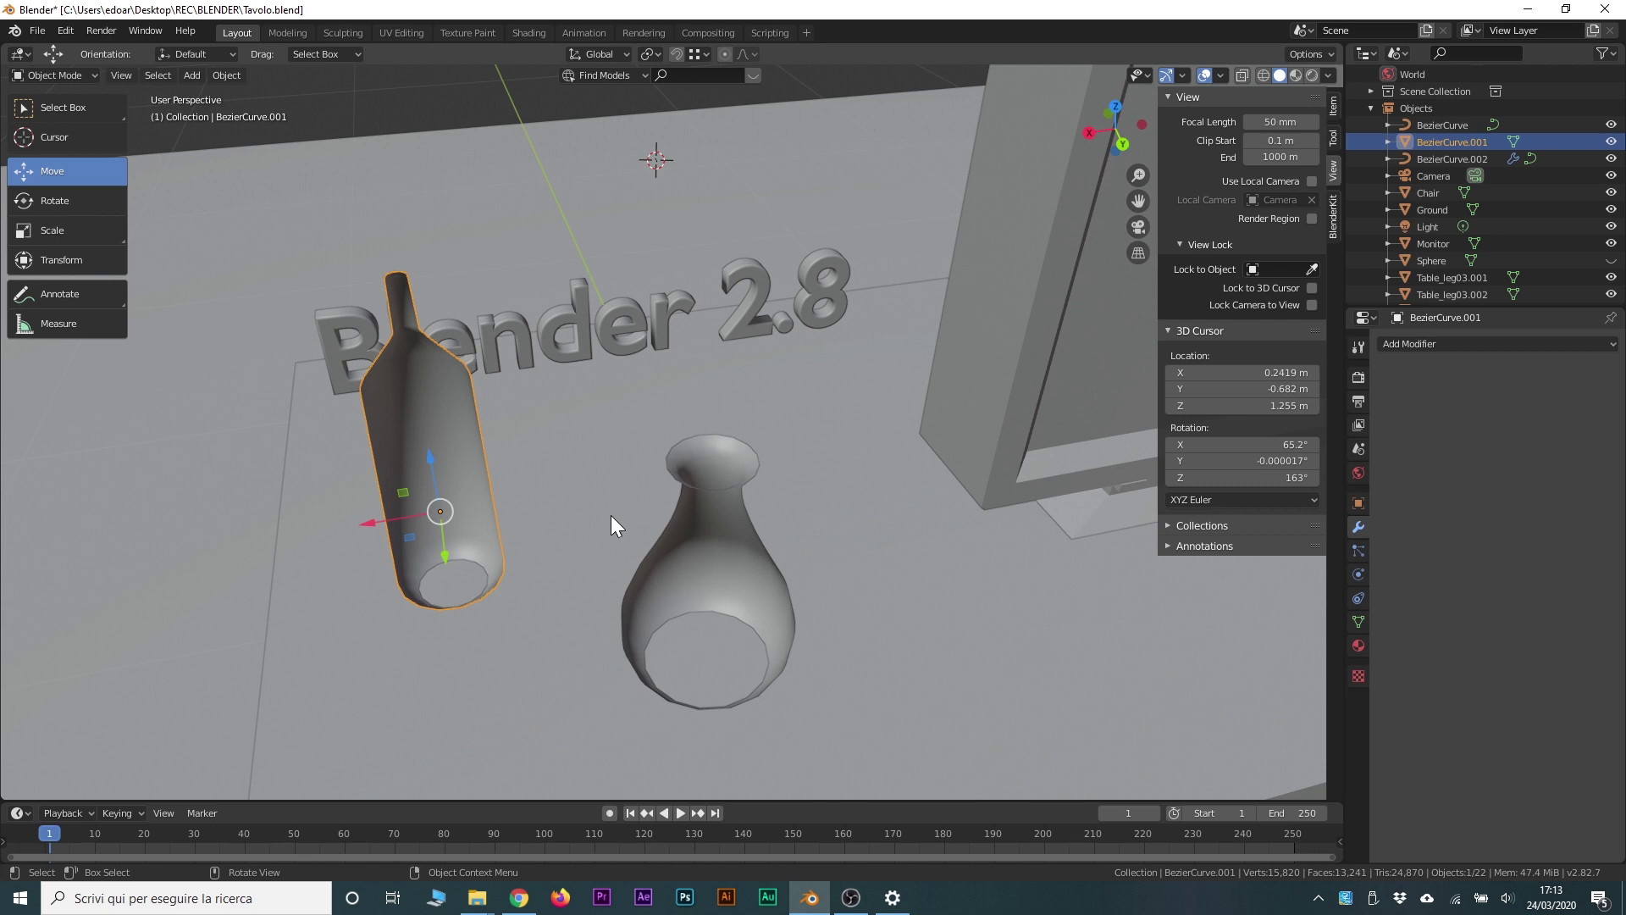
Step: Toggle Backface Culling off and back on, then enter Edit Mode on the bottle
click(1328, 75)
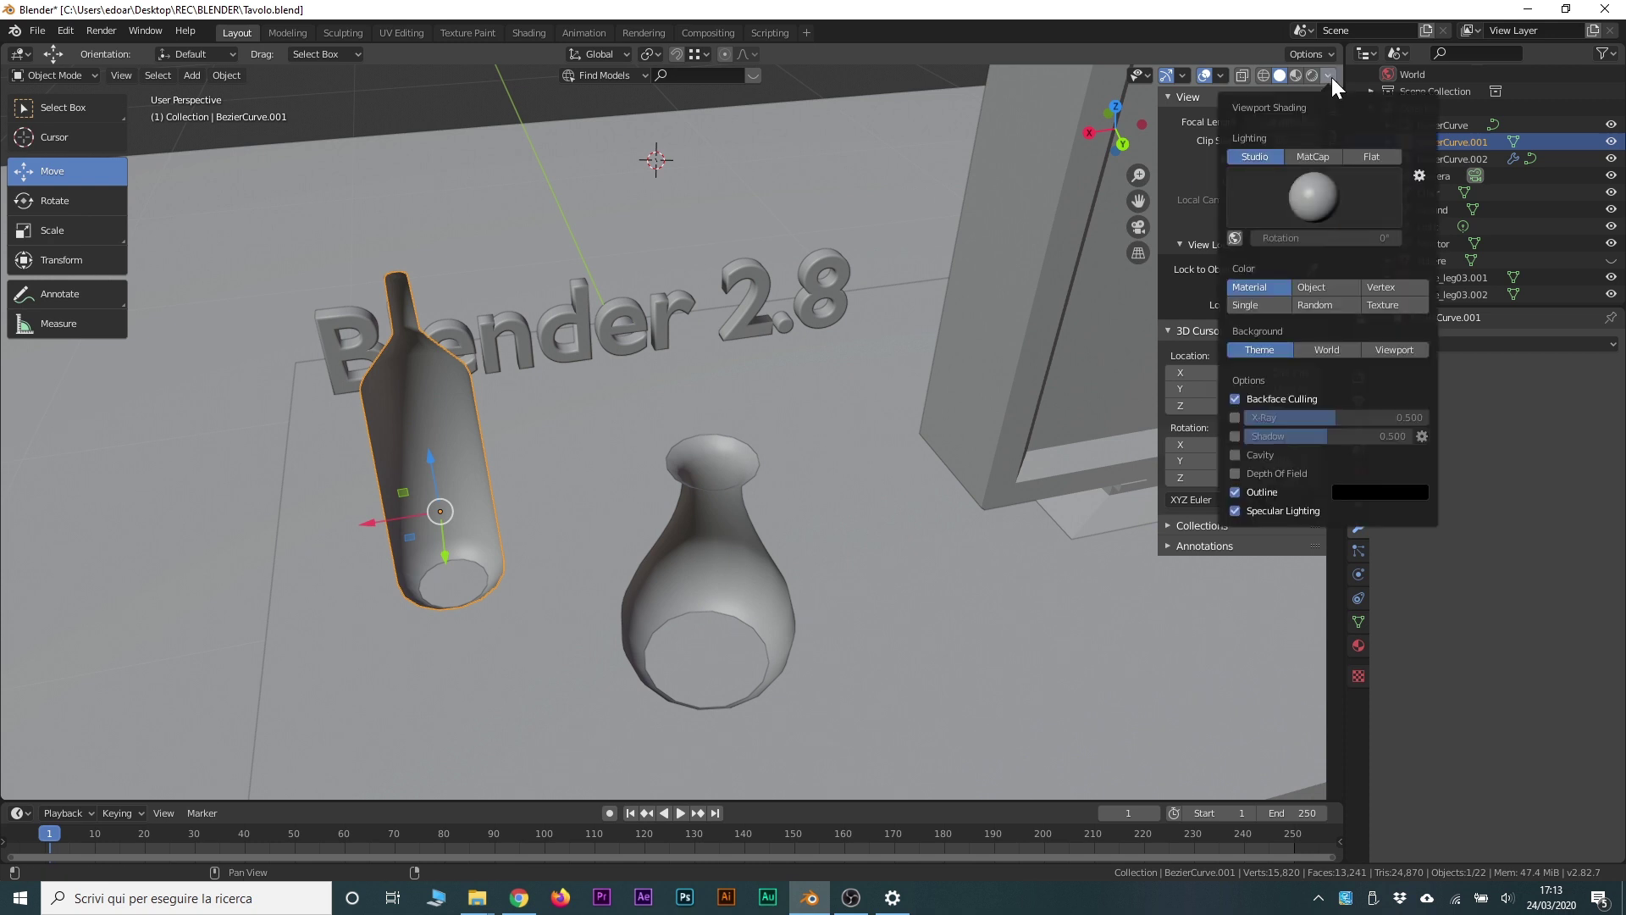
click(1233, 398)
click(1233, 398)
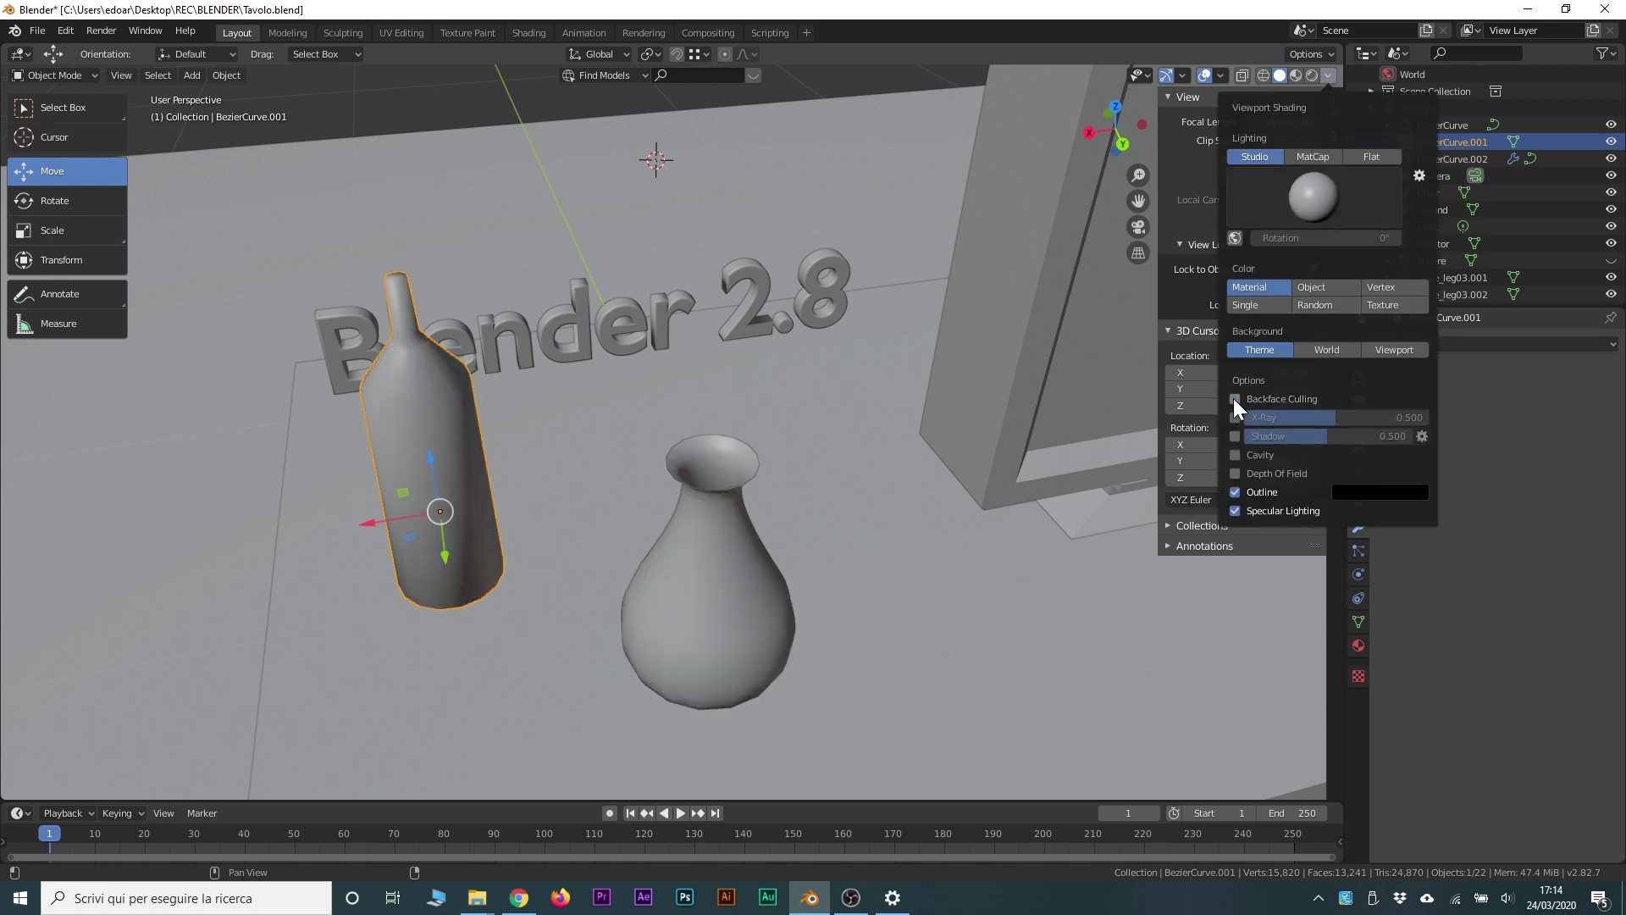
middle_drag(802, 461, 876, 439)
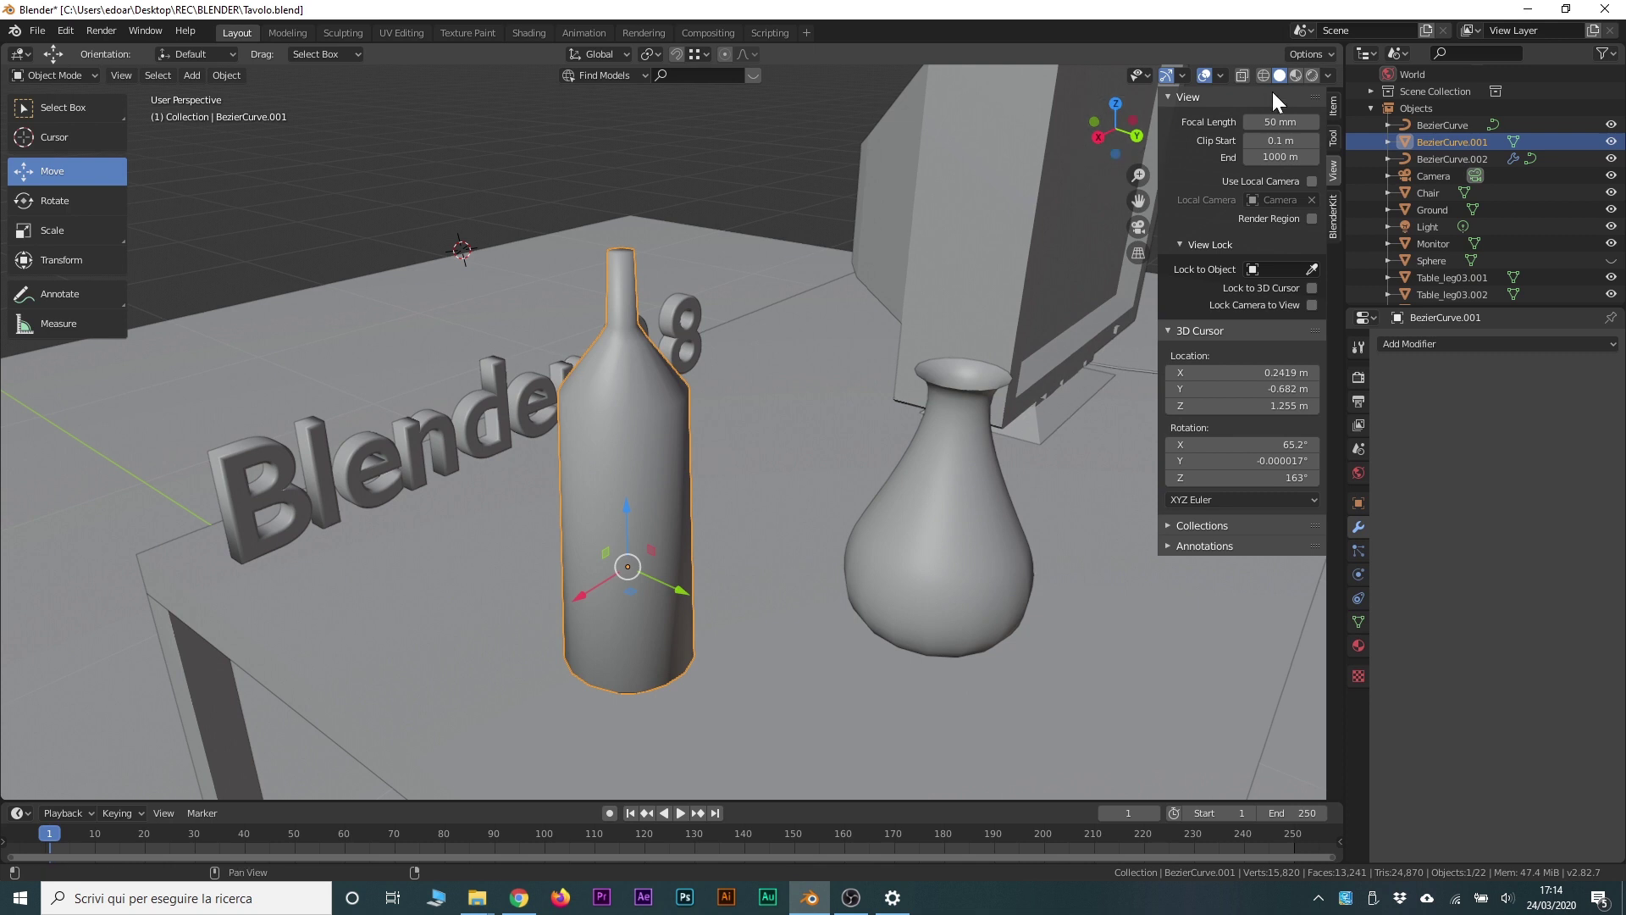
click(1330, 74)
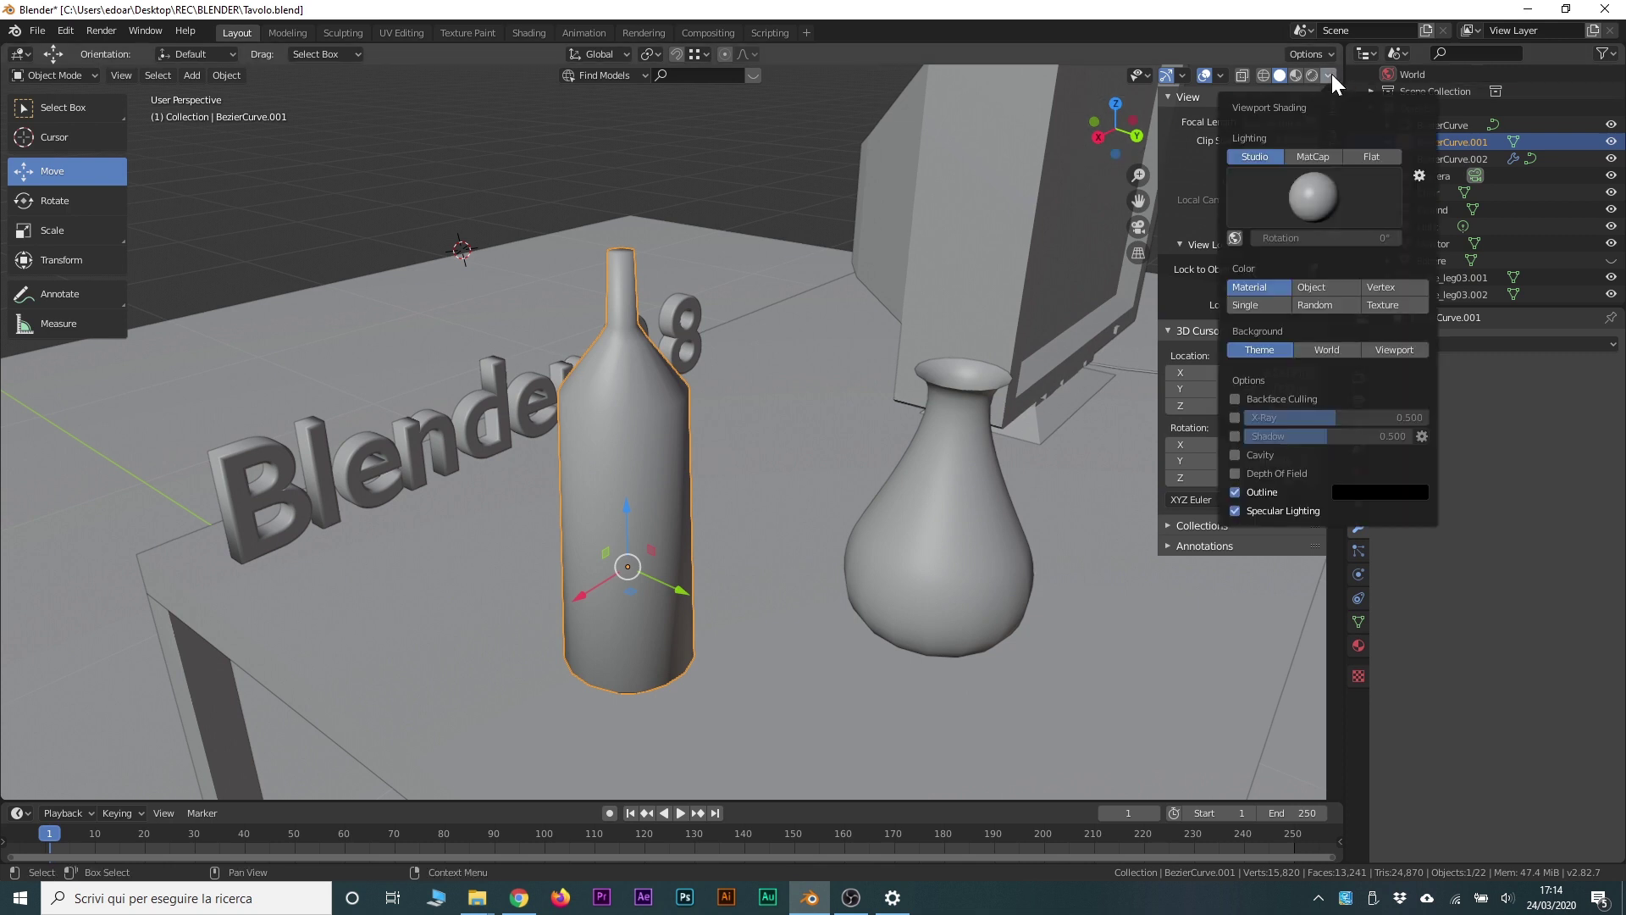
click(1237, 397)
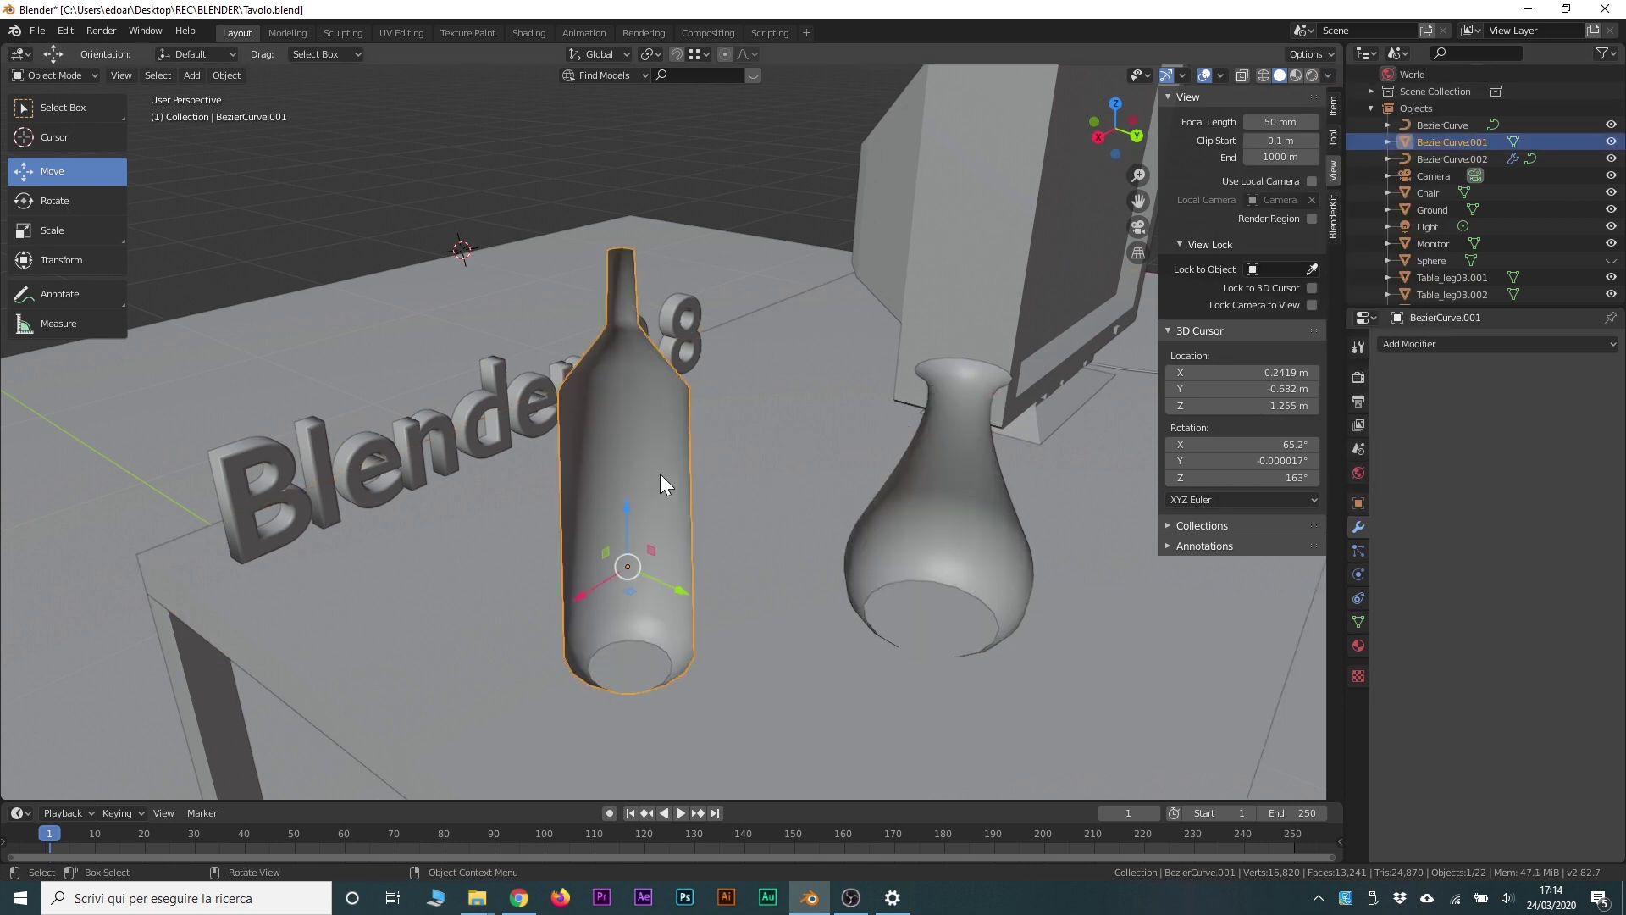
key(Tab)
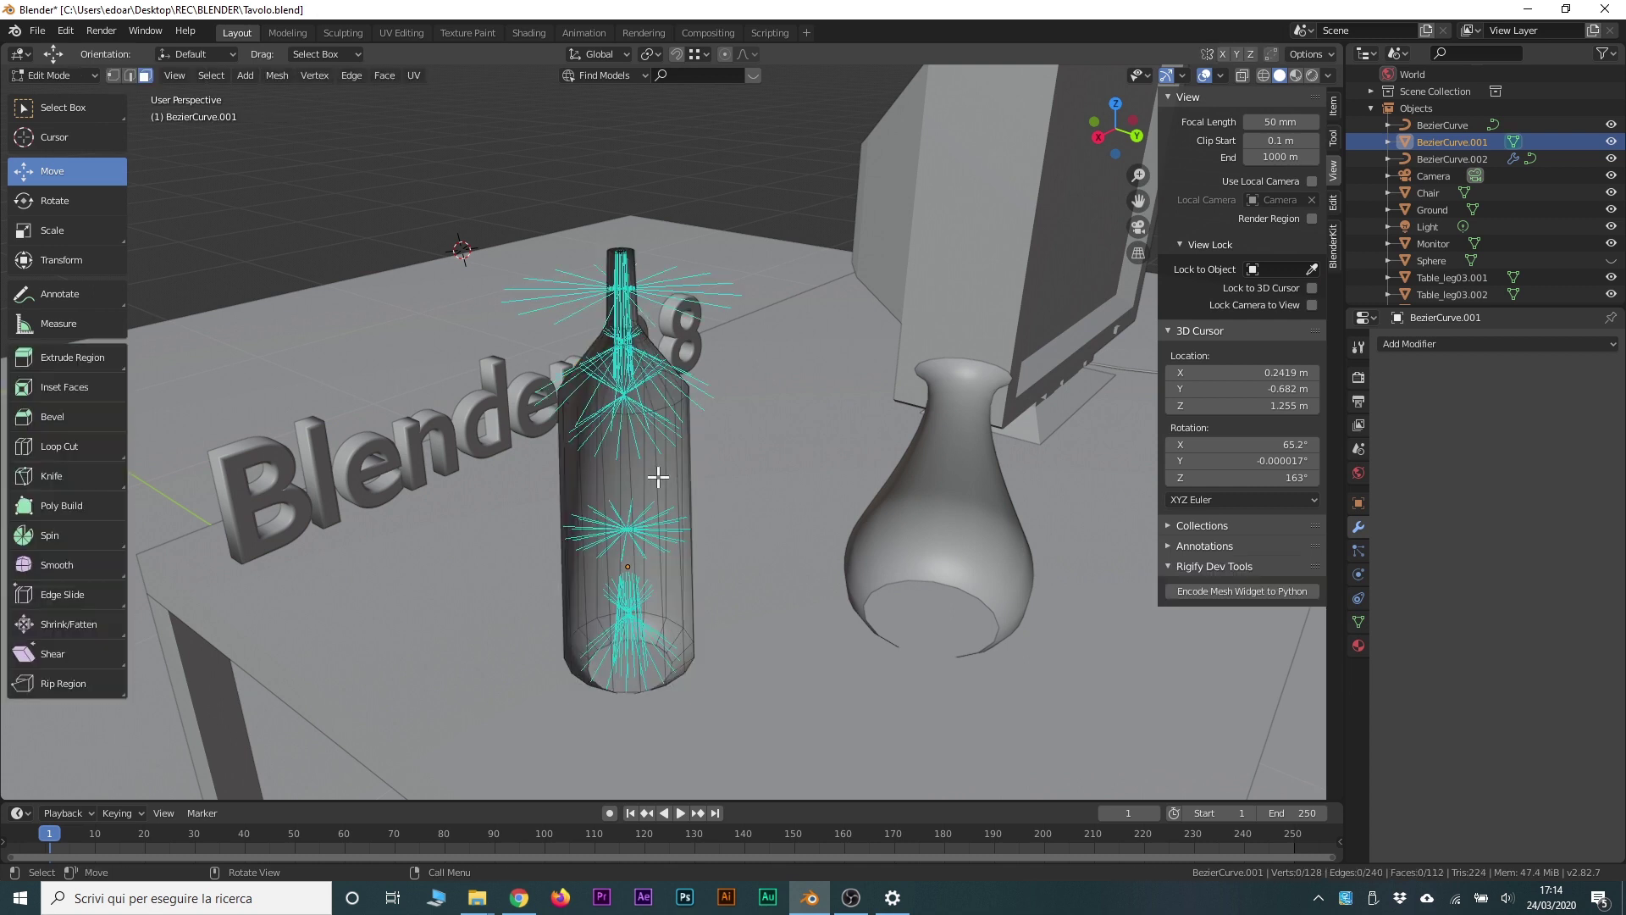
Step: Reduce the bottle's Normals display size from 0.10 to 0.07 in the Overlays
mouse_move(645, 464)
middle_down()
mouse_move(673, 523)
mouse_move(679, 439)
middle_up()
scroll(669, 436, up, 2)
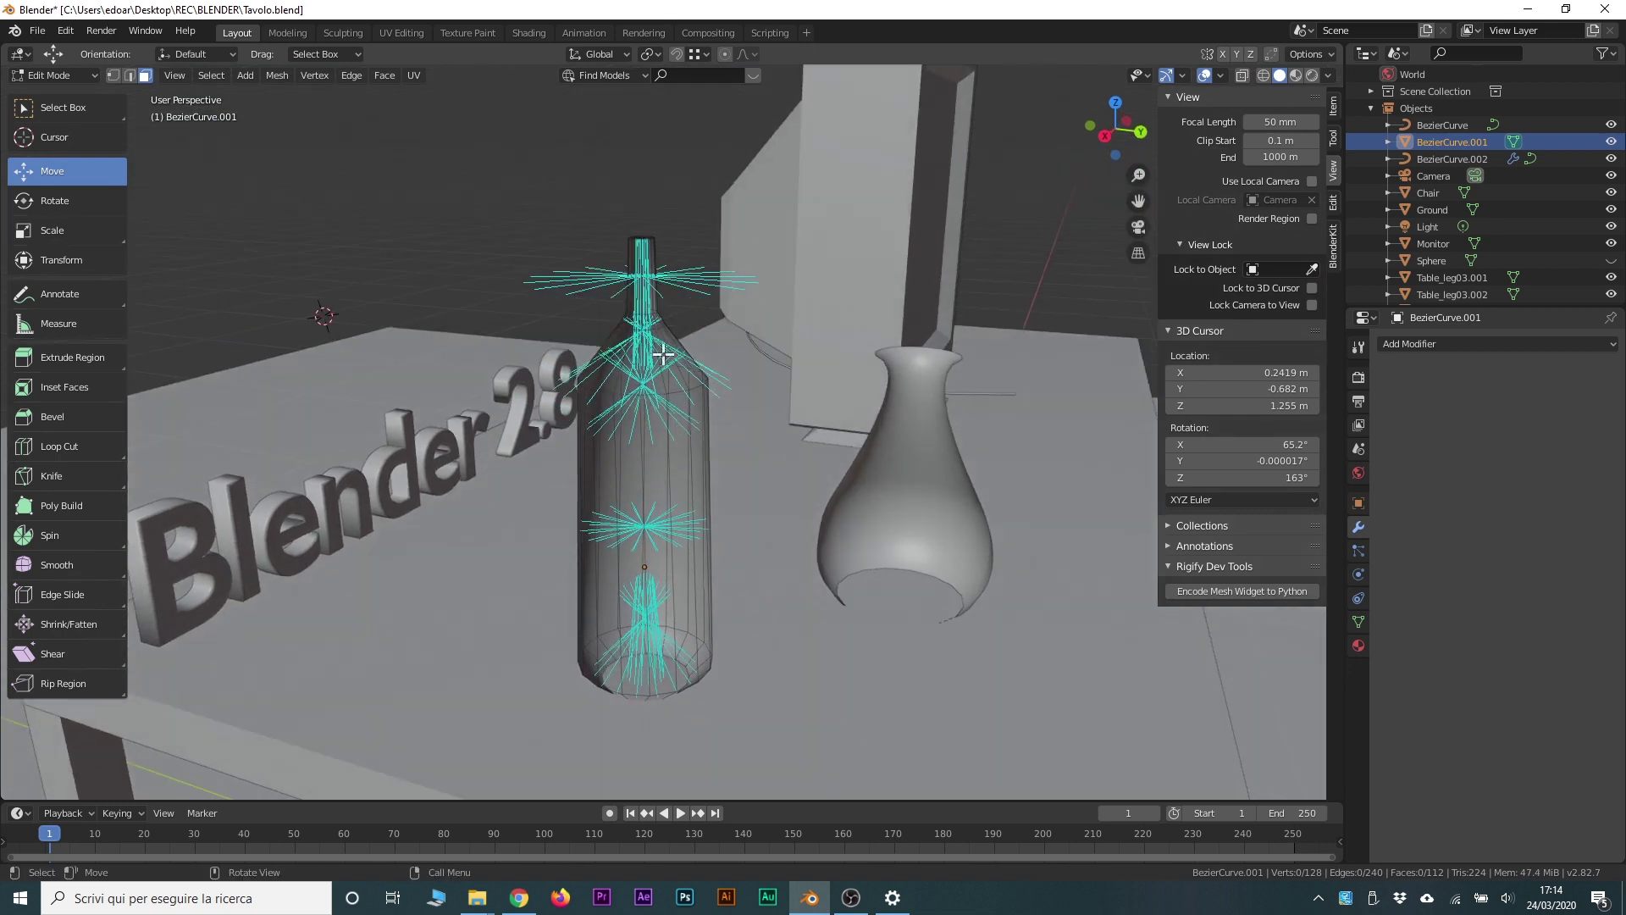
scroll(661, 356, up, 3)
scroll(645, 296, down, 3)
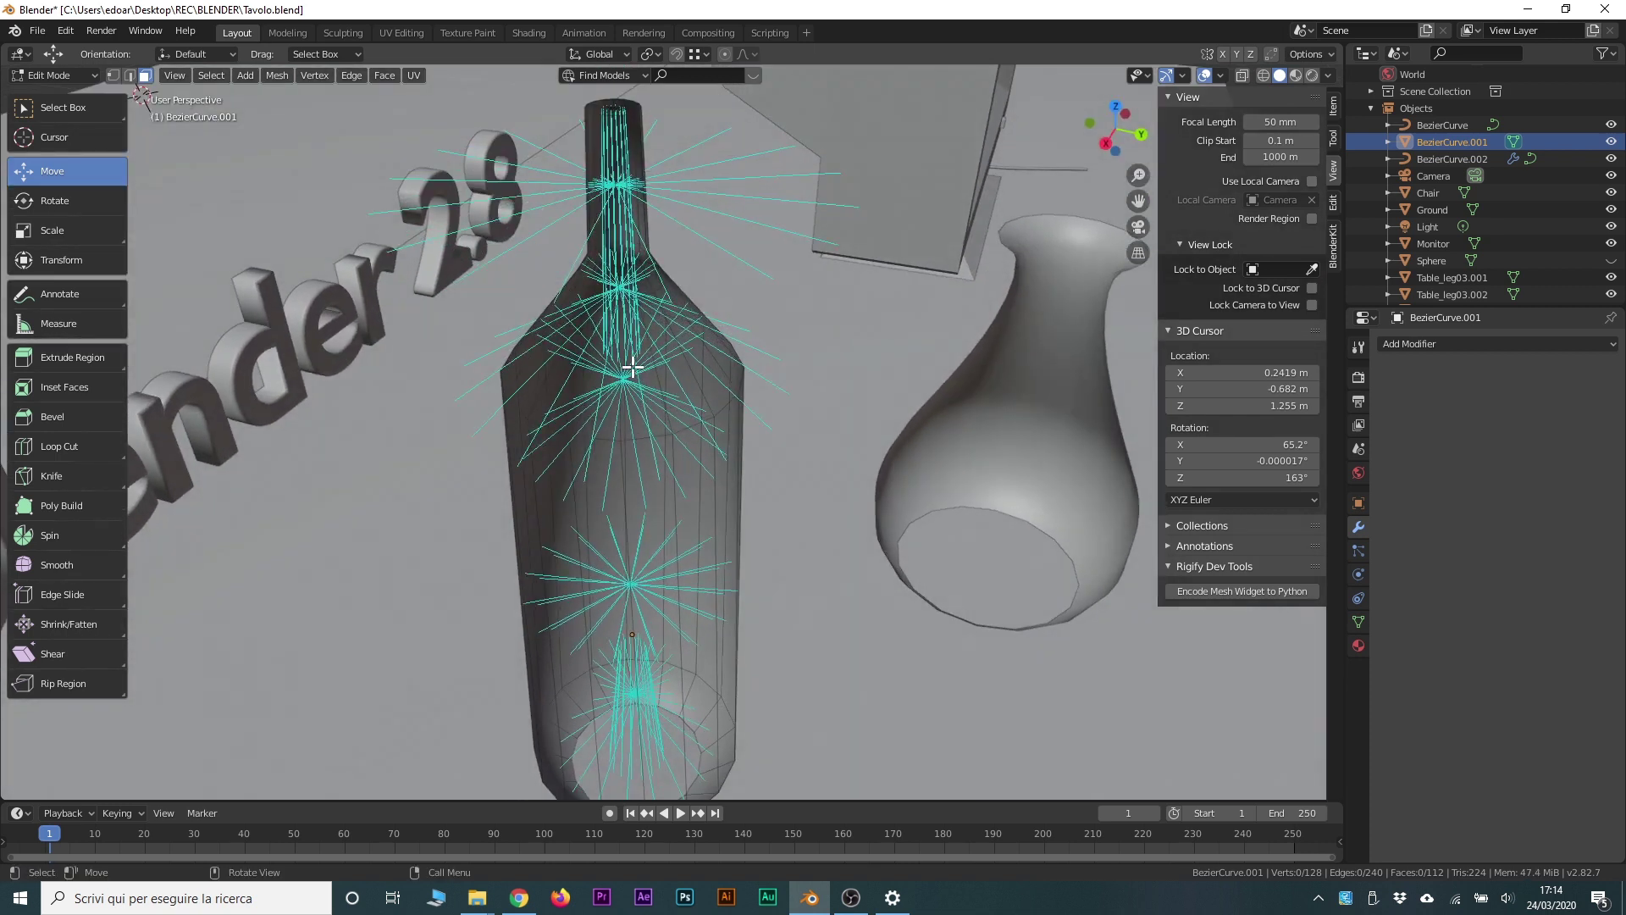
scroll(641, 229, down, 1)
click(1333, 73)
mouse_move(1216, 75)
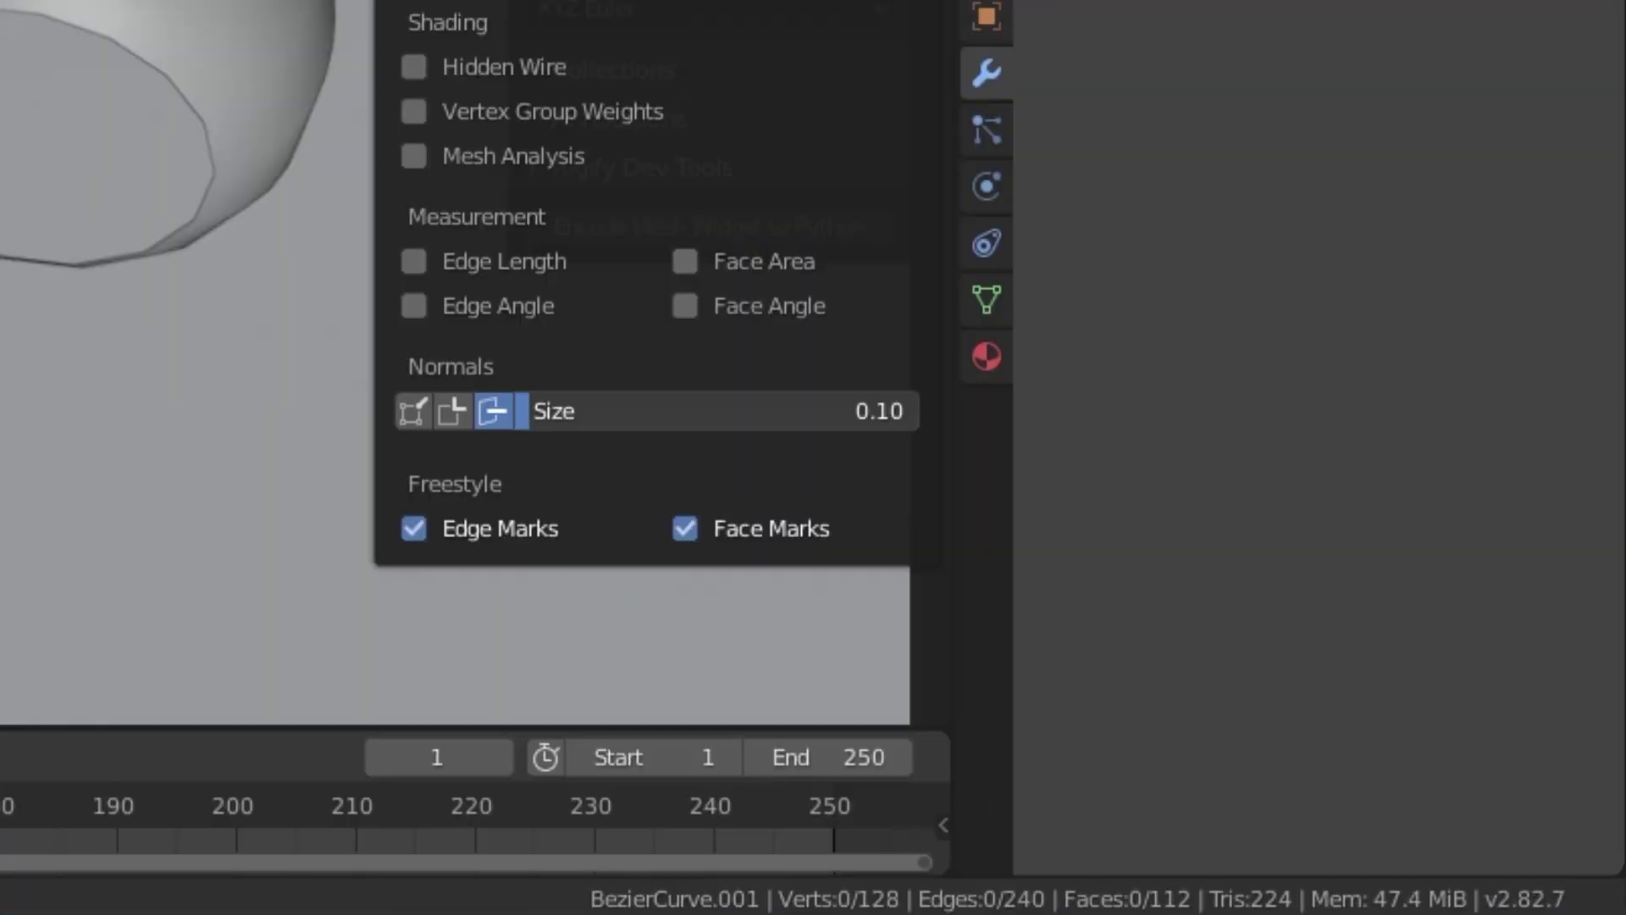
drag(530, 411, 507, 411)
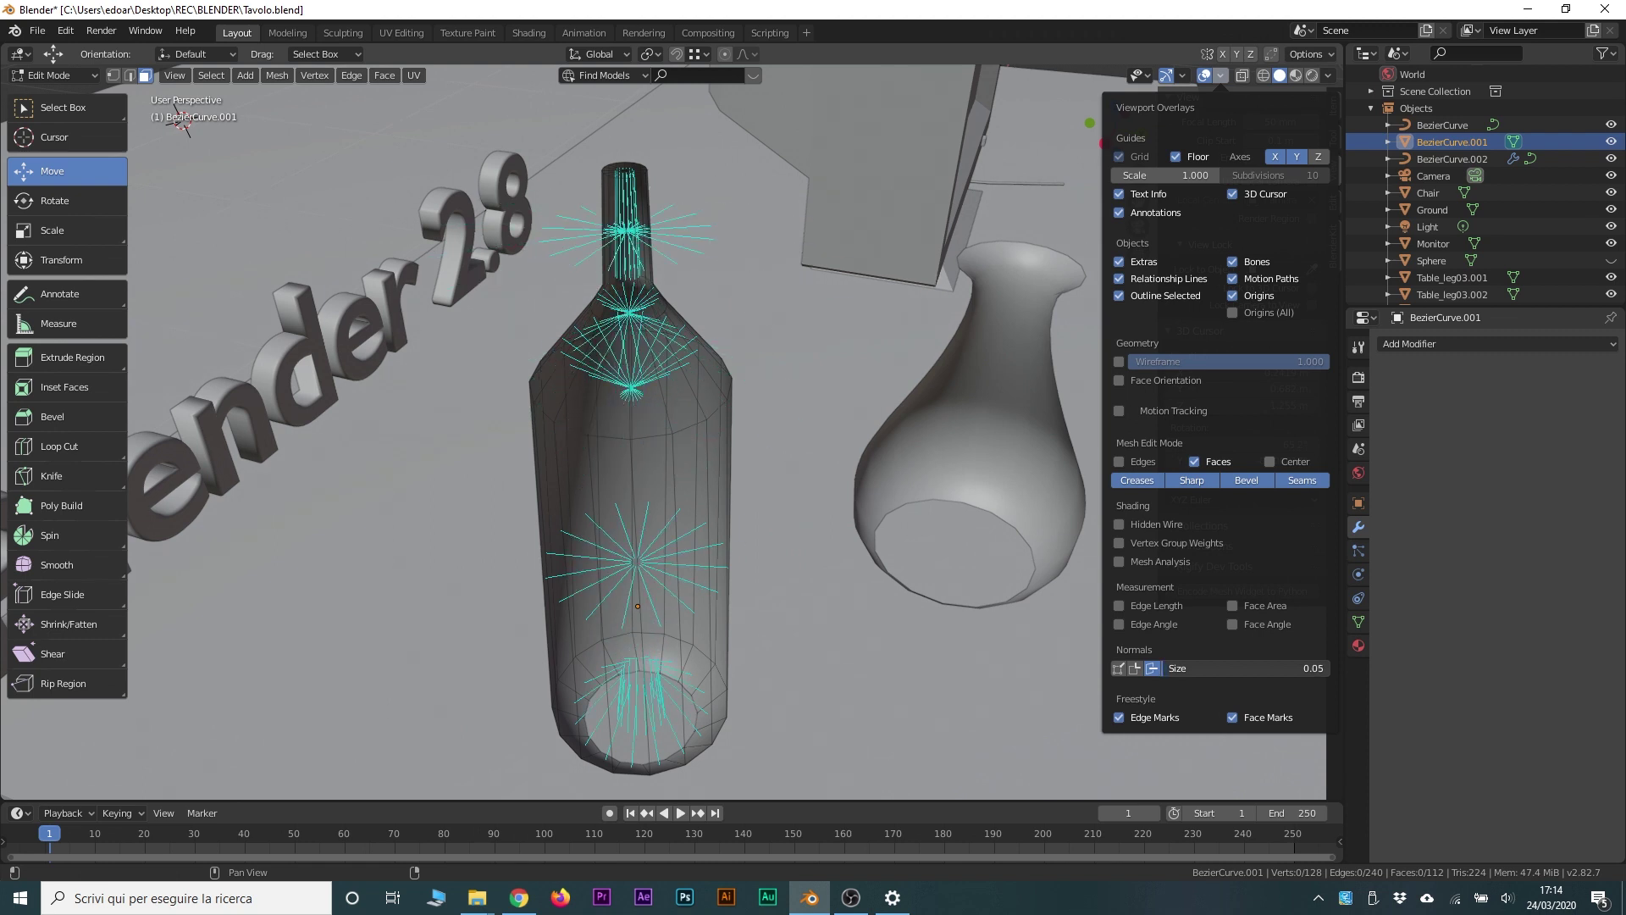
drag(1245, 668, 1255, 668)
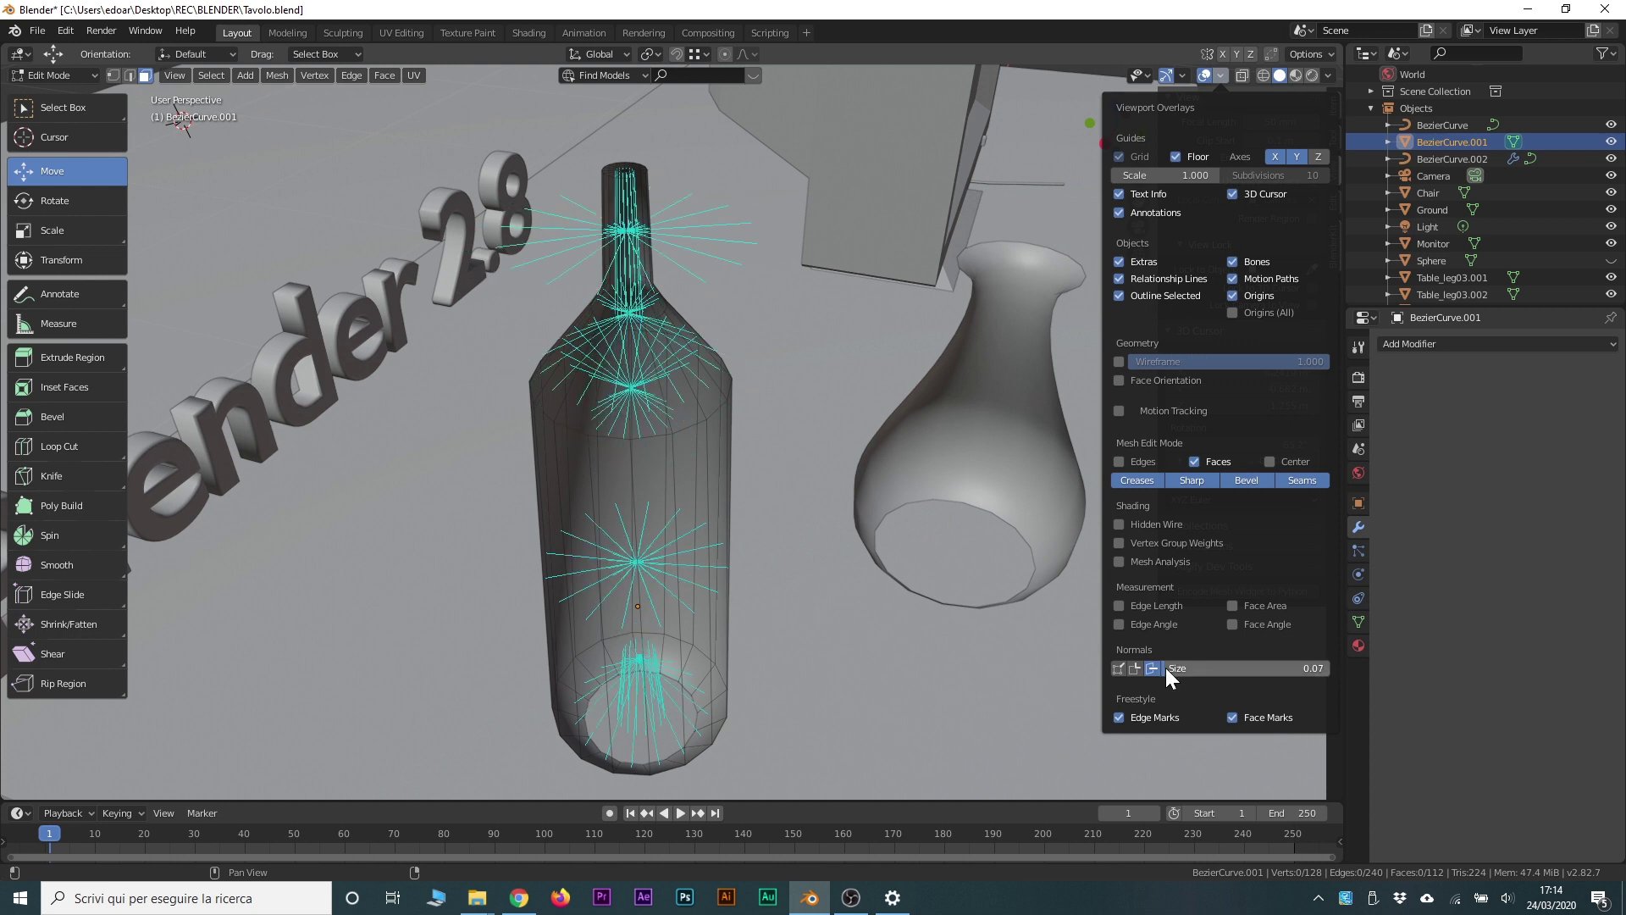
key(n)
middle_drag(1161, 672, 671, 570)
Step: Select all of the bottle's geometry and recalculate its normals to face outside
key(a)
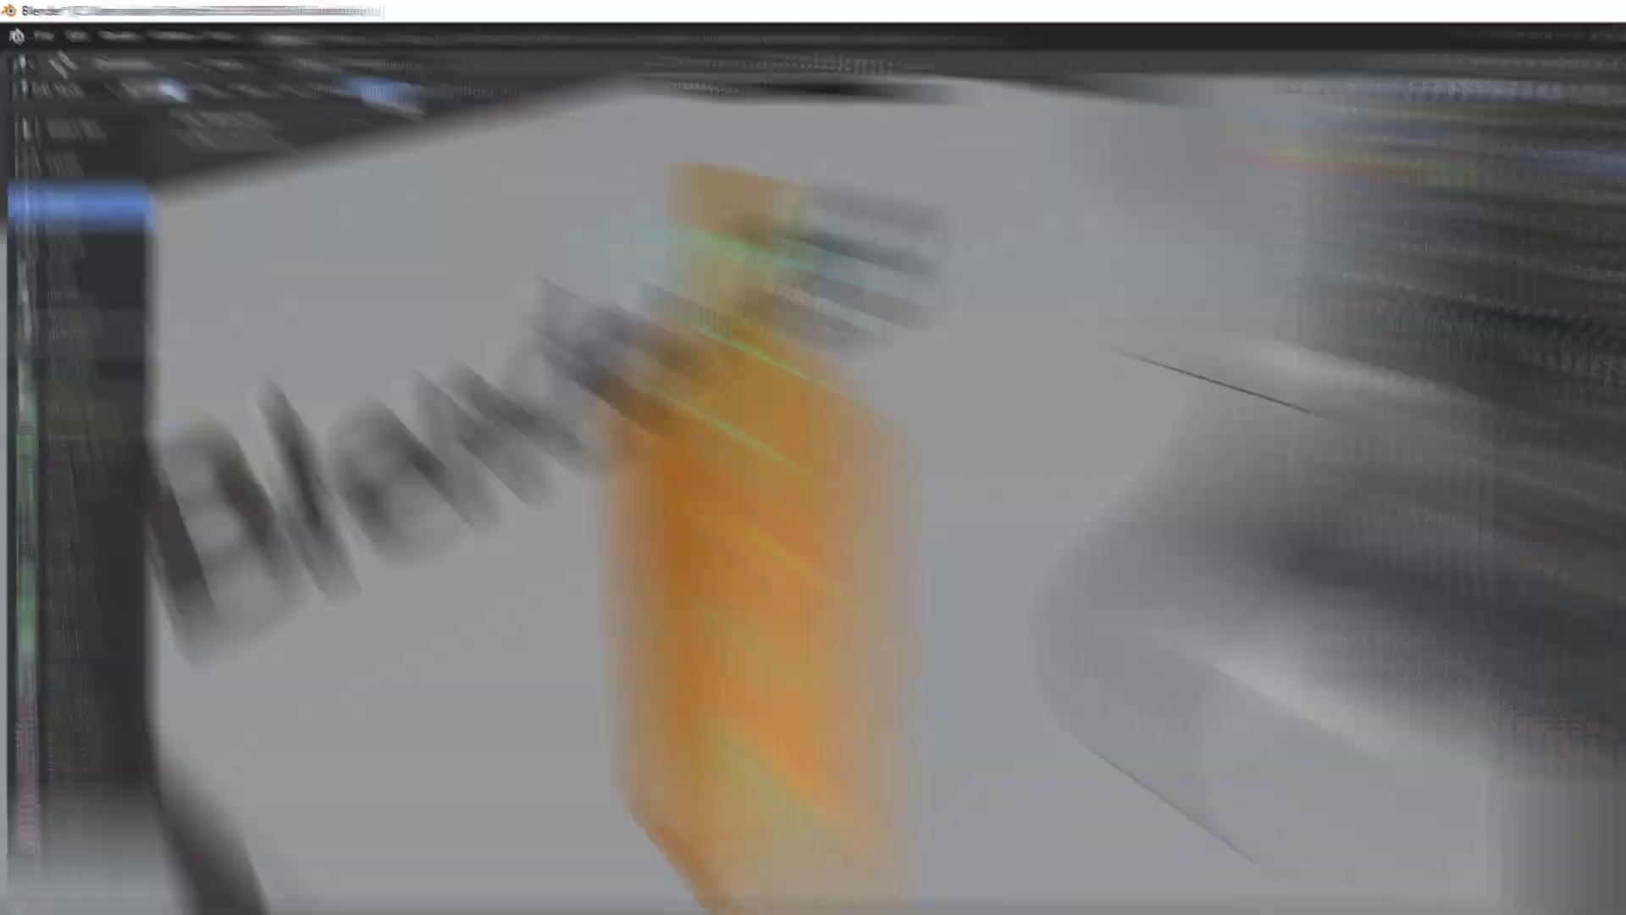
click(275, 77)
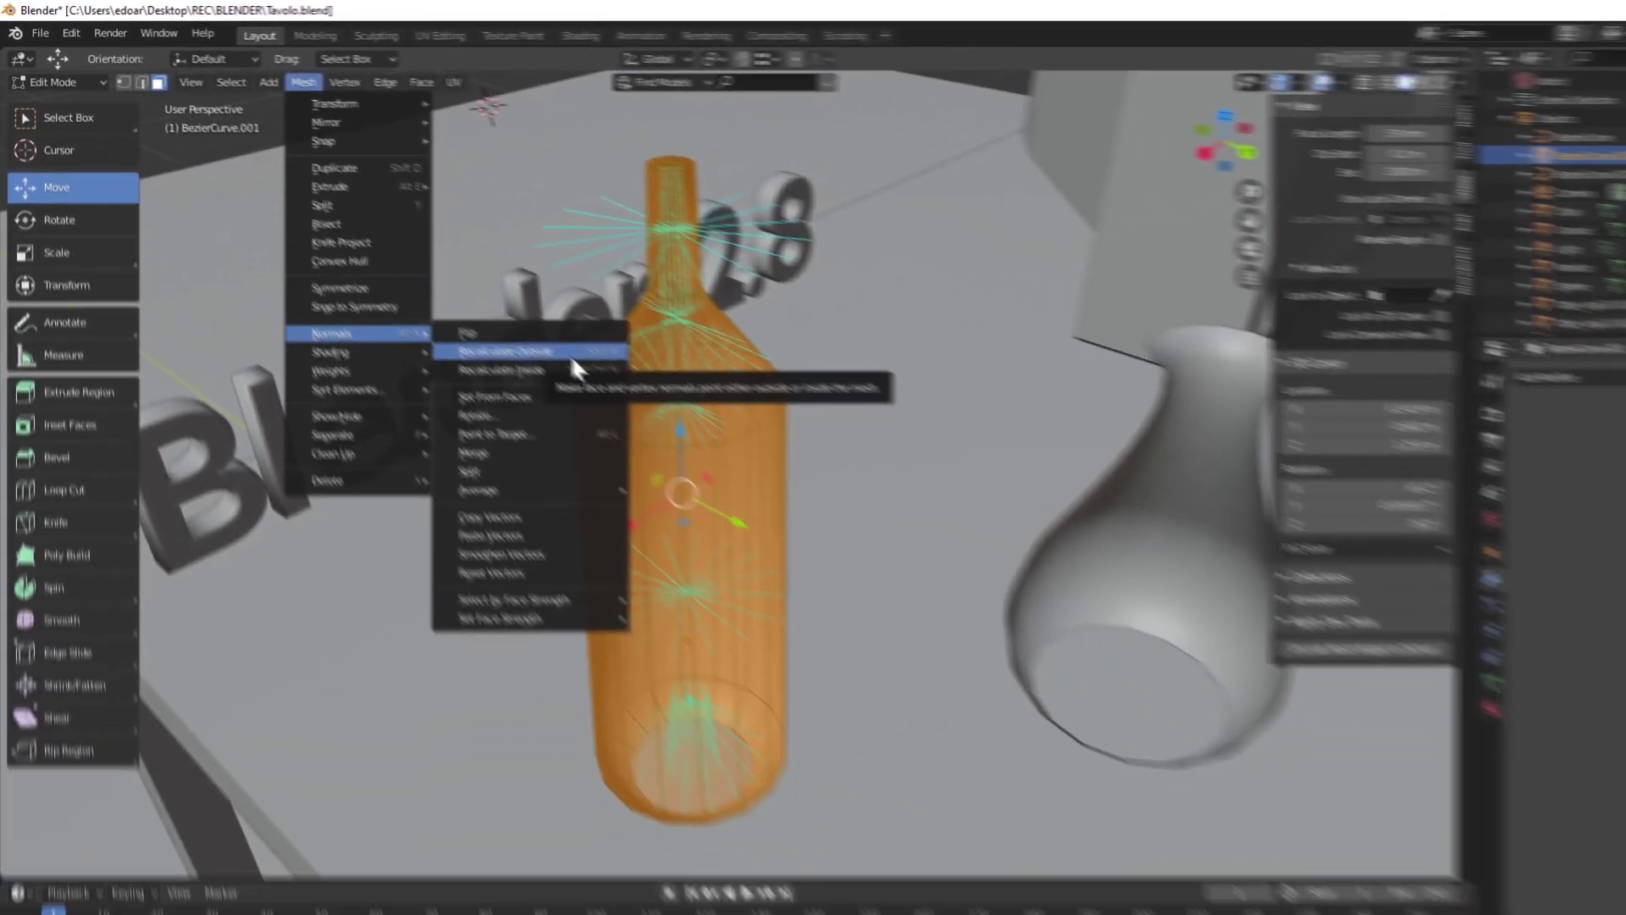
click(923, 576)
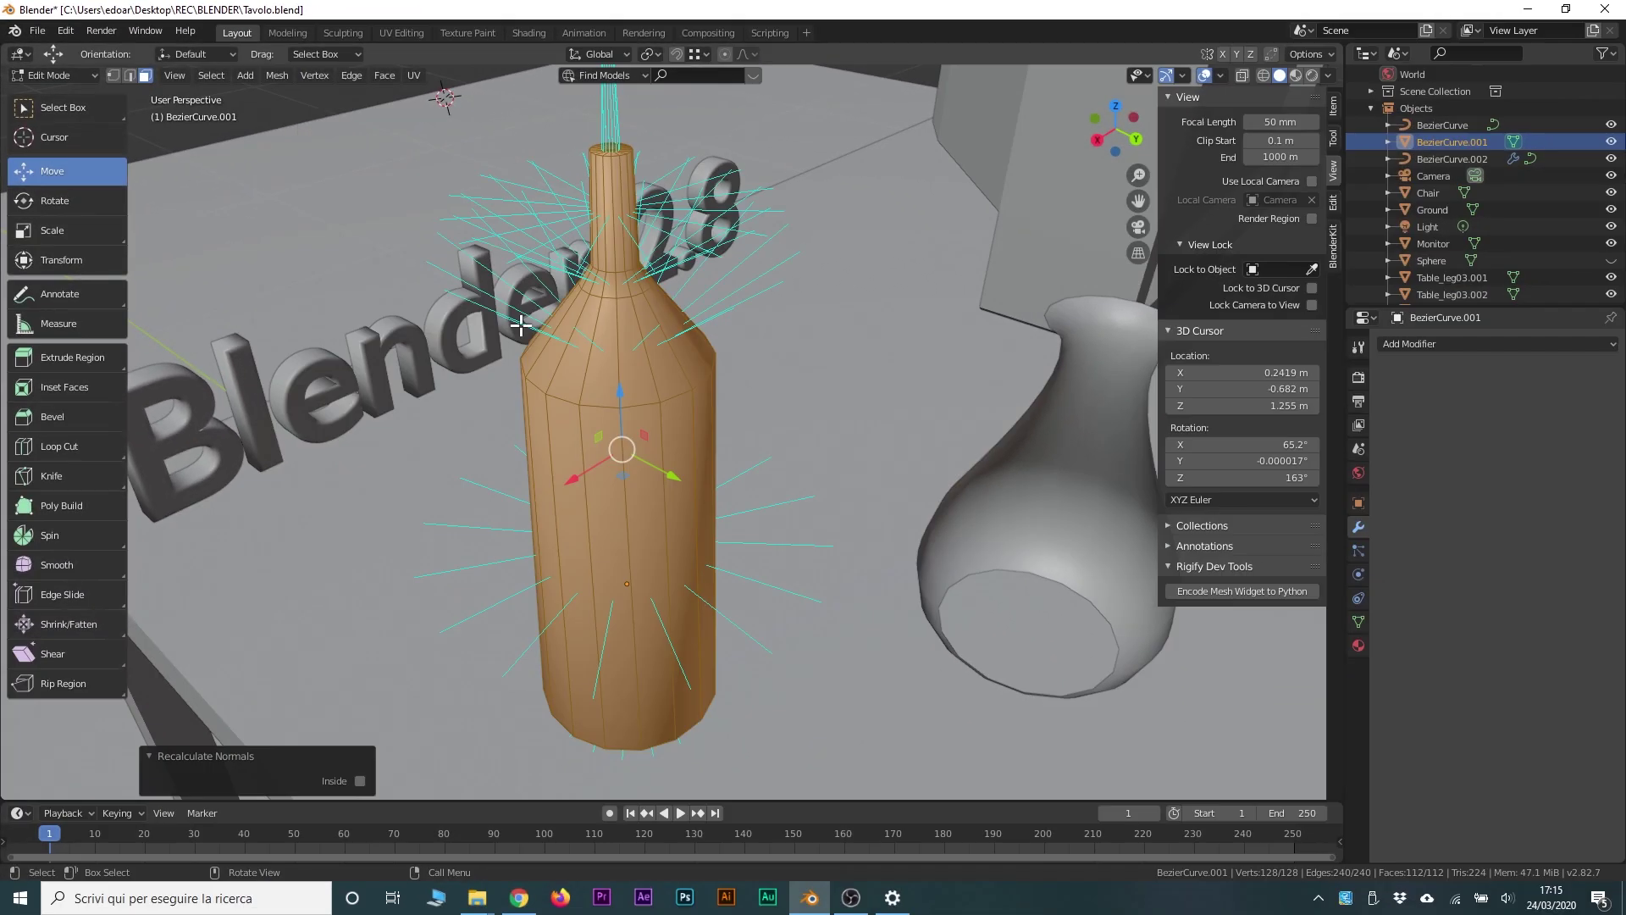
mouse_move(747, 414)
middle_down()
mouse_move(896, 407)
mouse_move(711, 417)
middle_up()
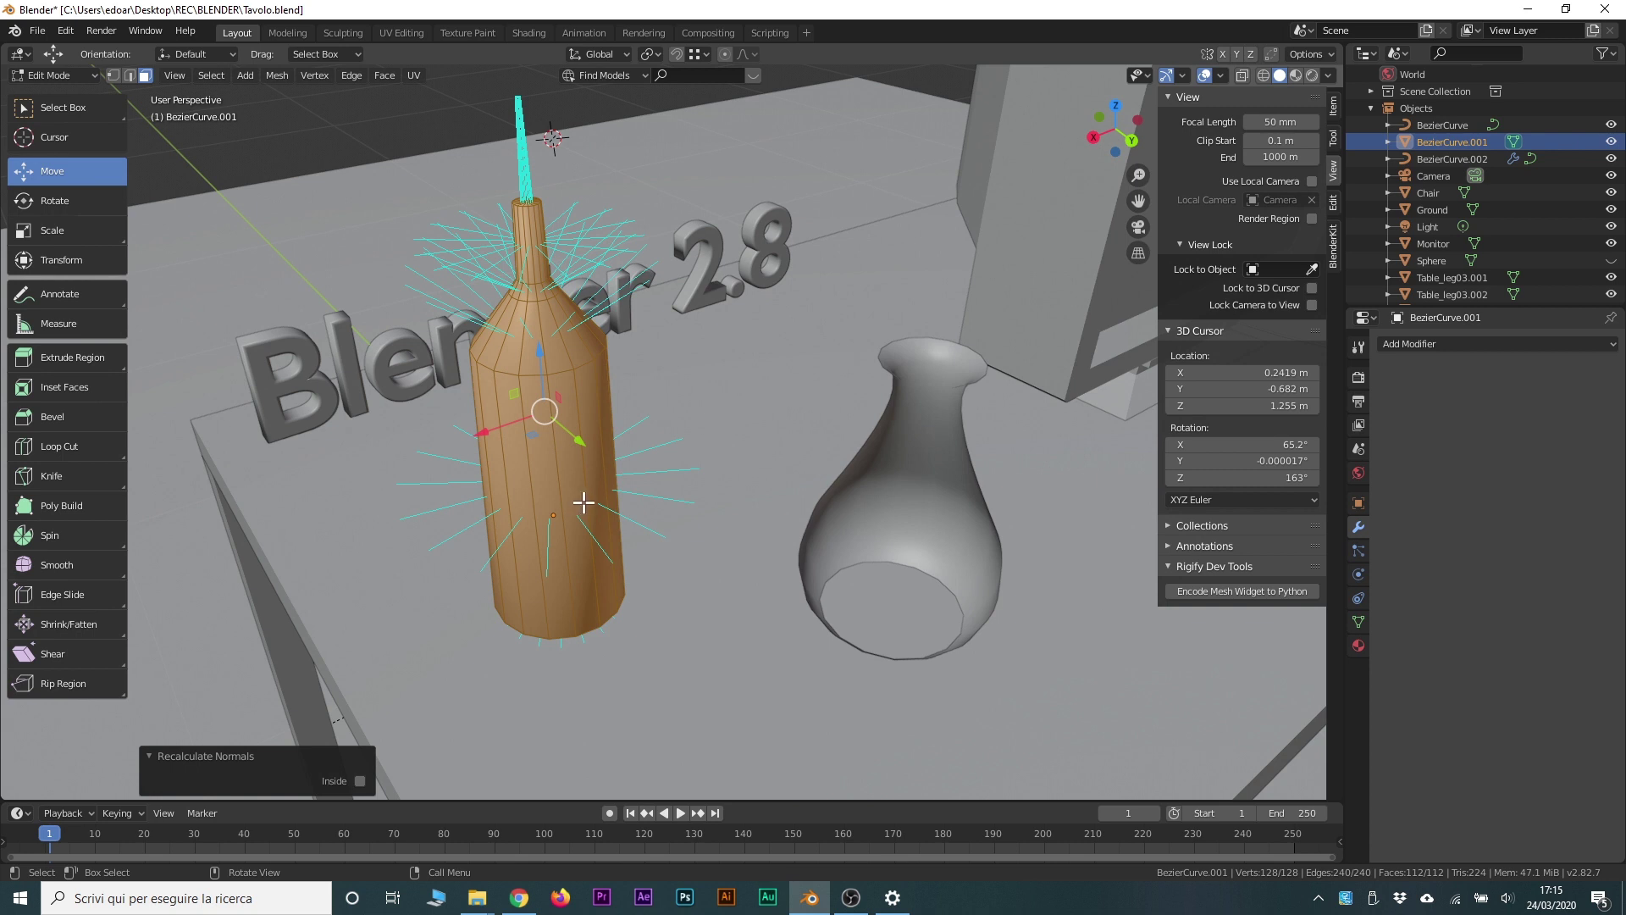
Step: Return to Object Mode and select the lathed vase, showing its Screw modifier settings
key(Tab)
middle_drag(659, 393, 653, 464)
click(653, 464)
mouse_move(782, 446)
middle_down()
mouse_move(779, 466)
mouse_move(736, 455)
middle_up()
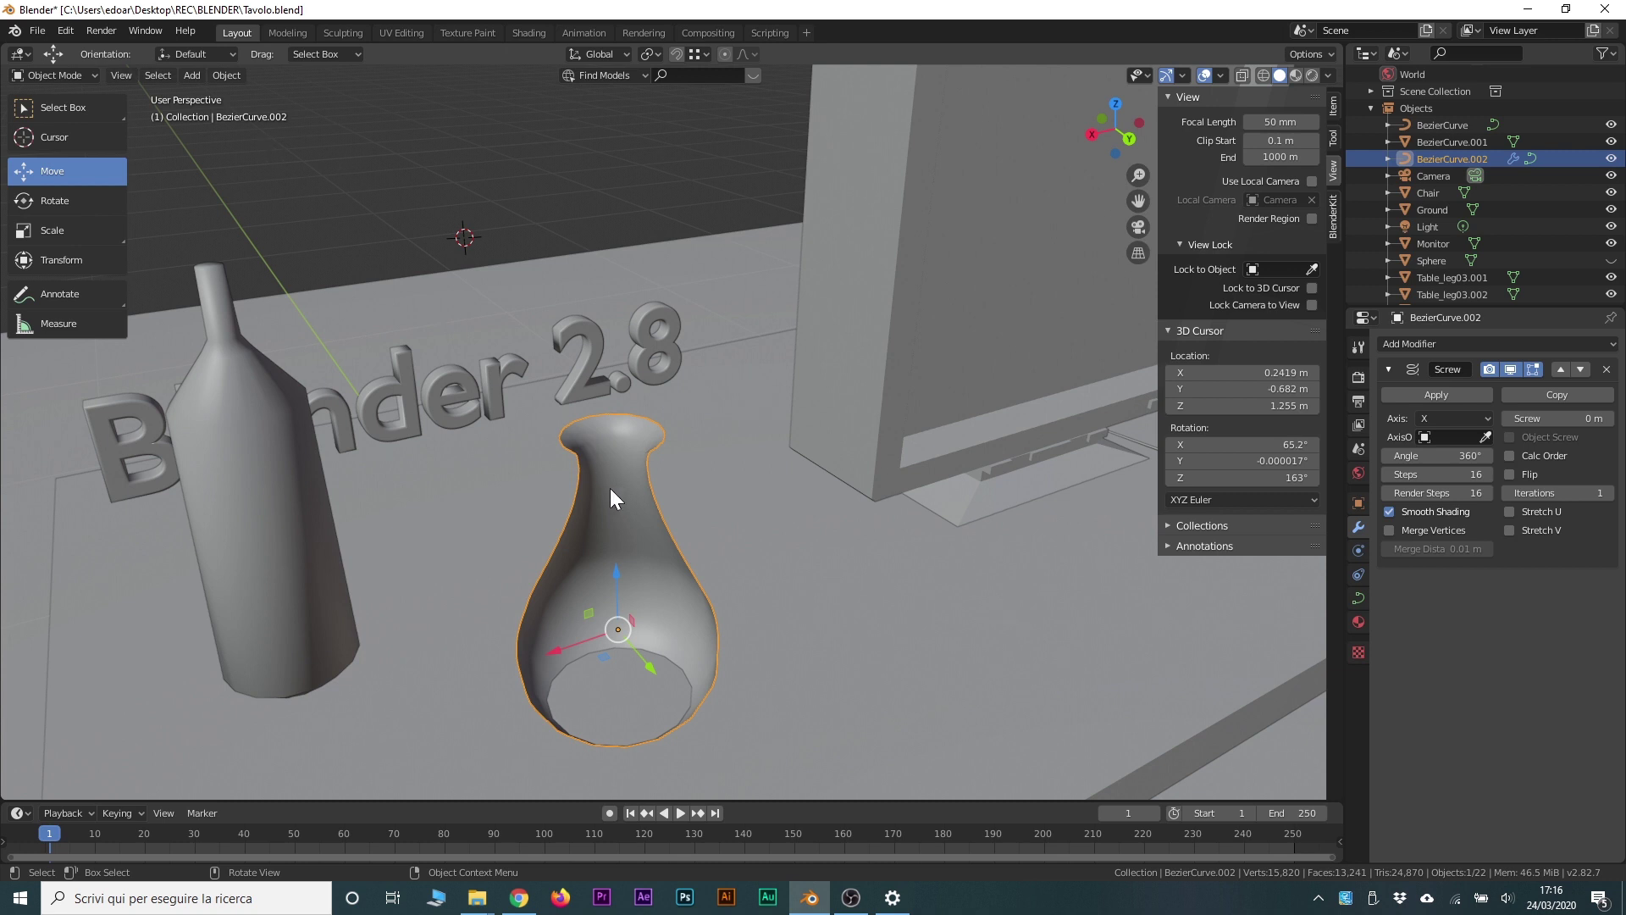
Step: Duplicate the lathed vase and place the copy to its right along the X axis
key(Tab)
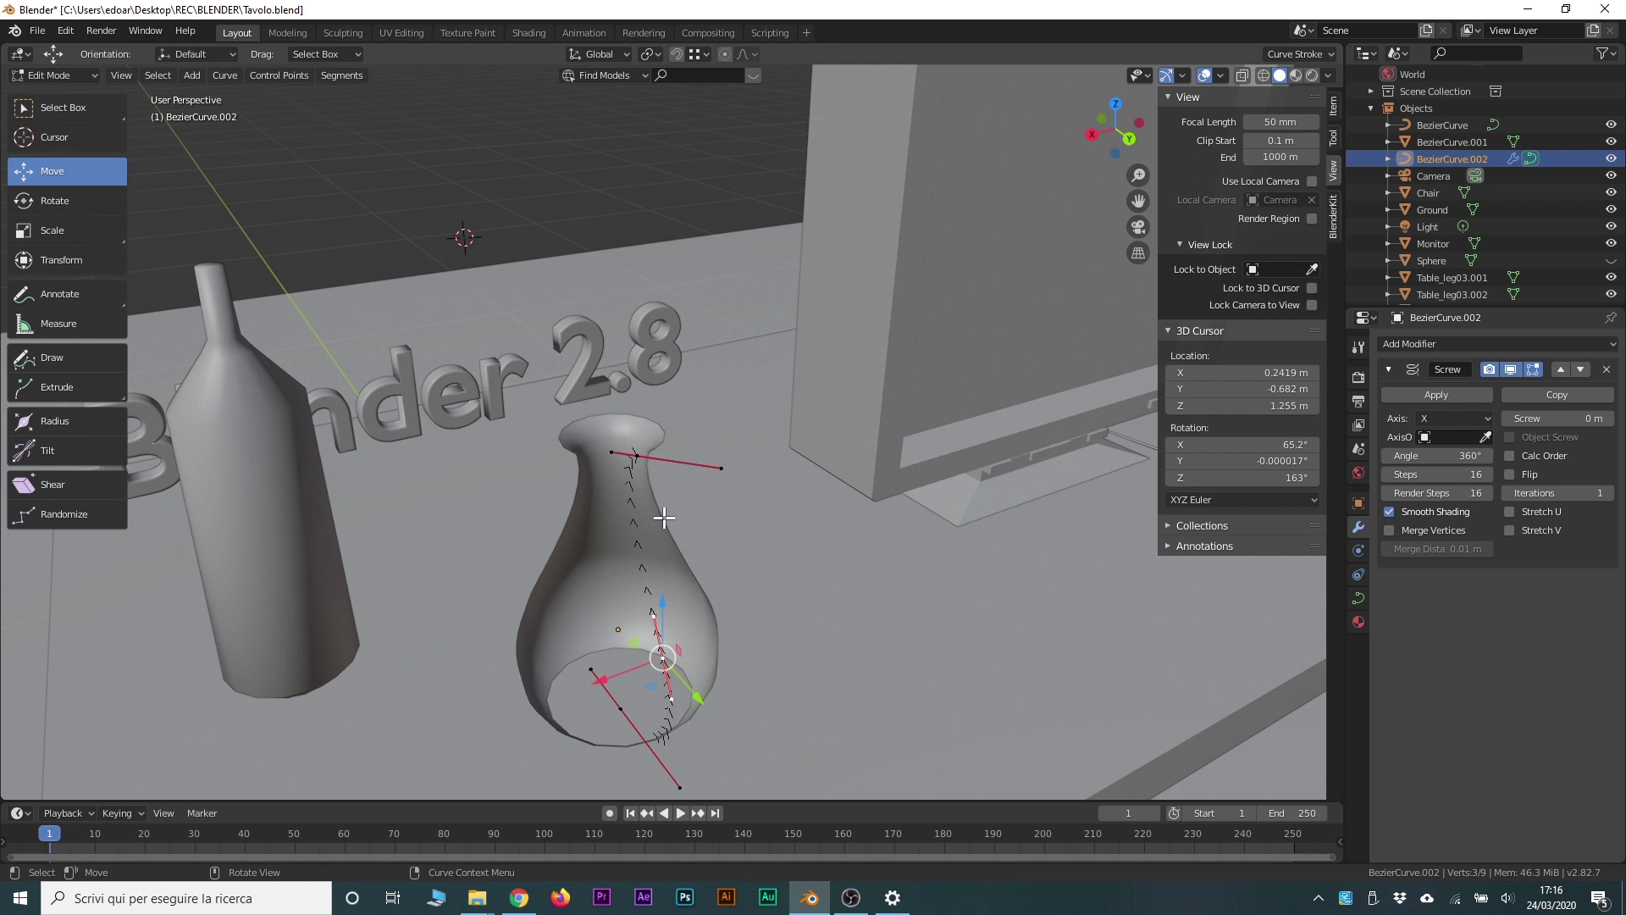
key(Tab)
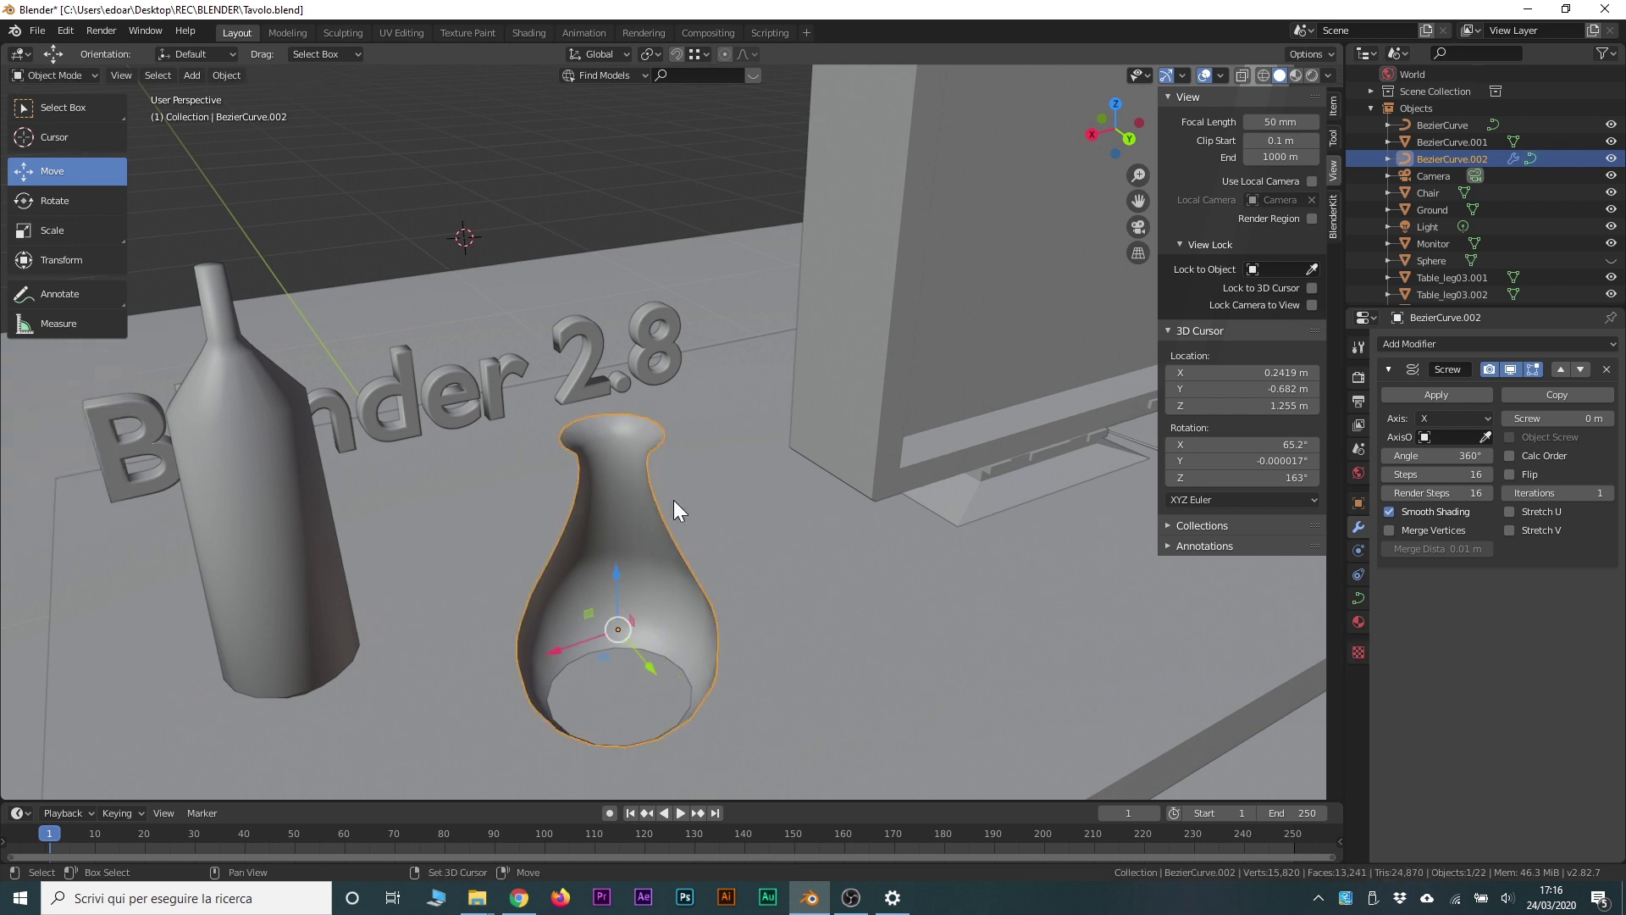
key(shift+d)
key(x)
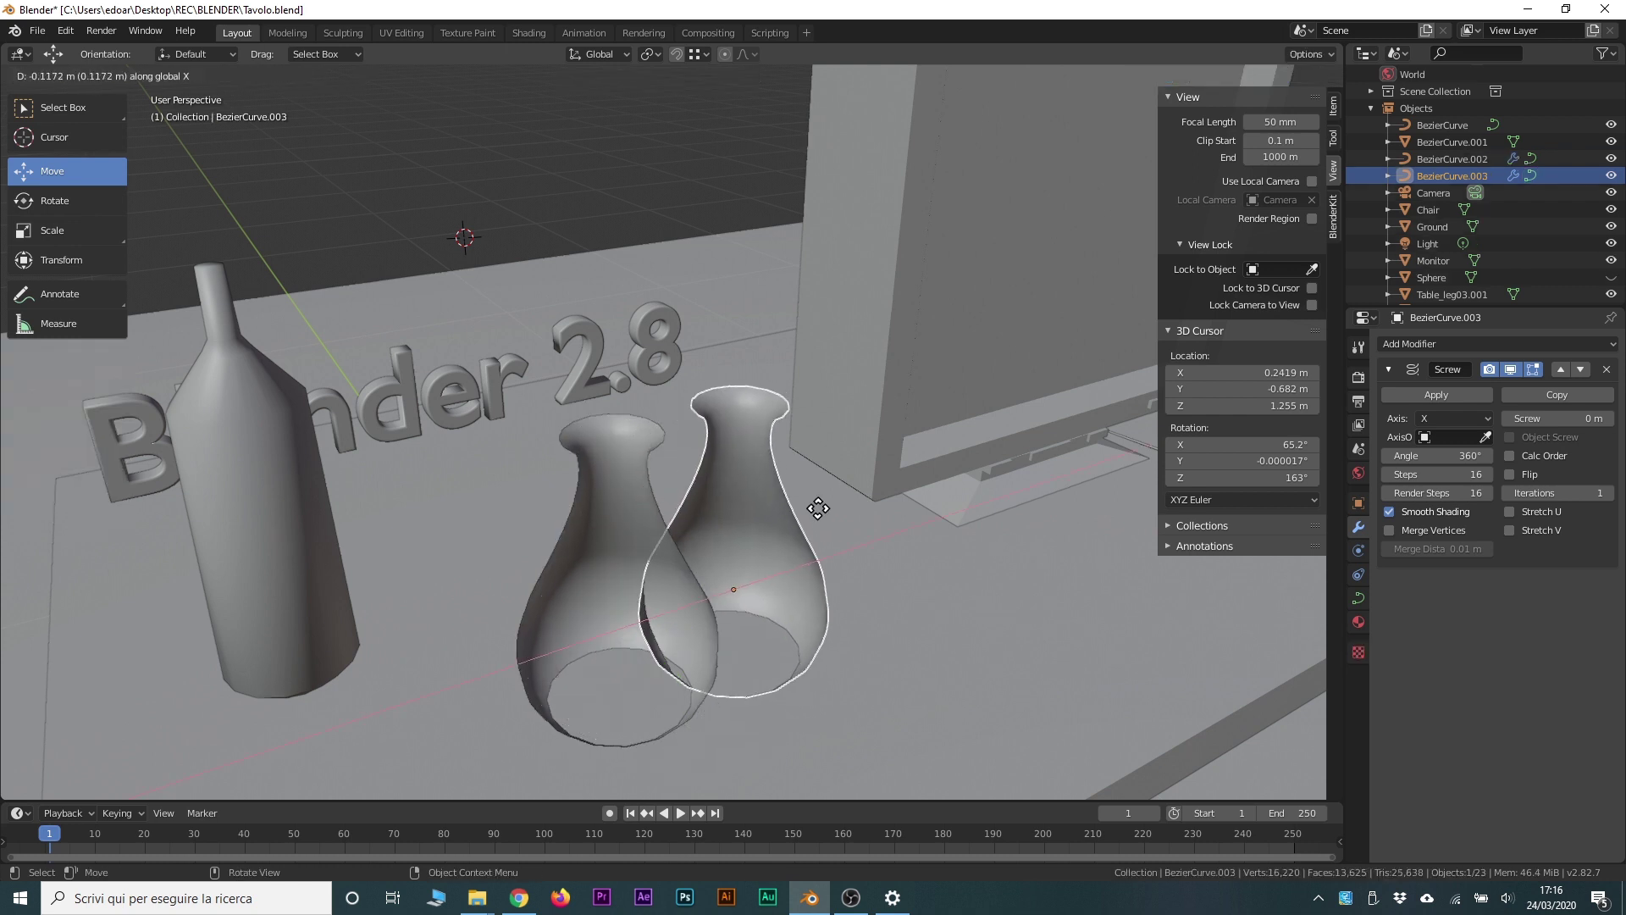
click(893, 527)
Step: Convert the original vase into a mesh
click(637, 557)
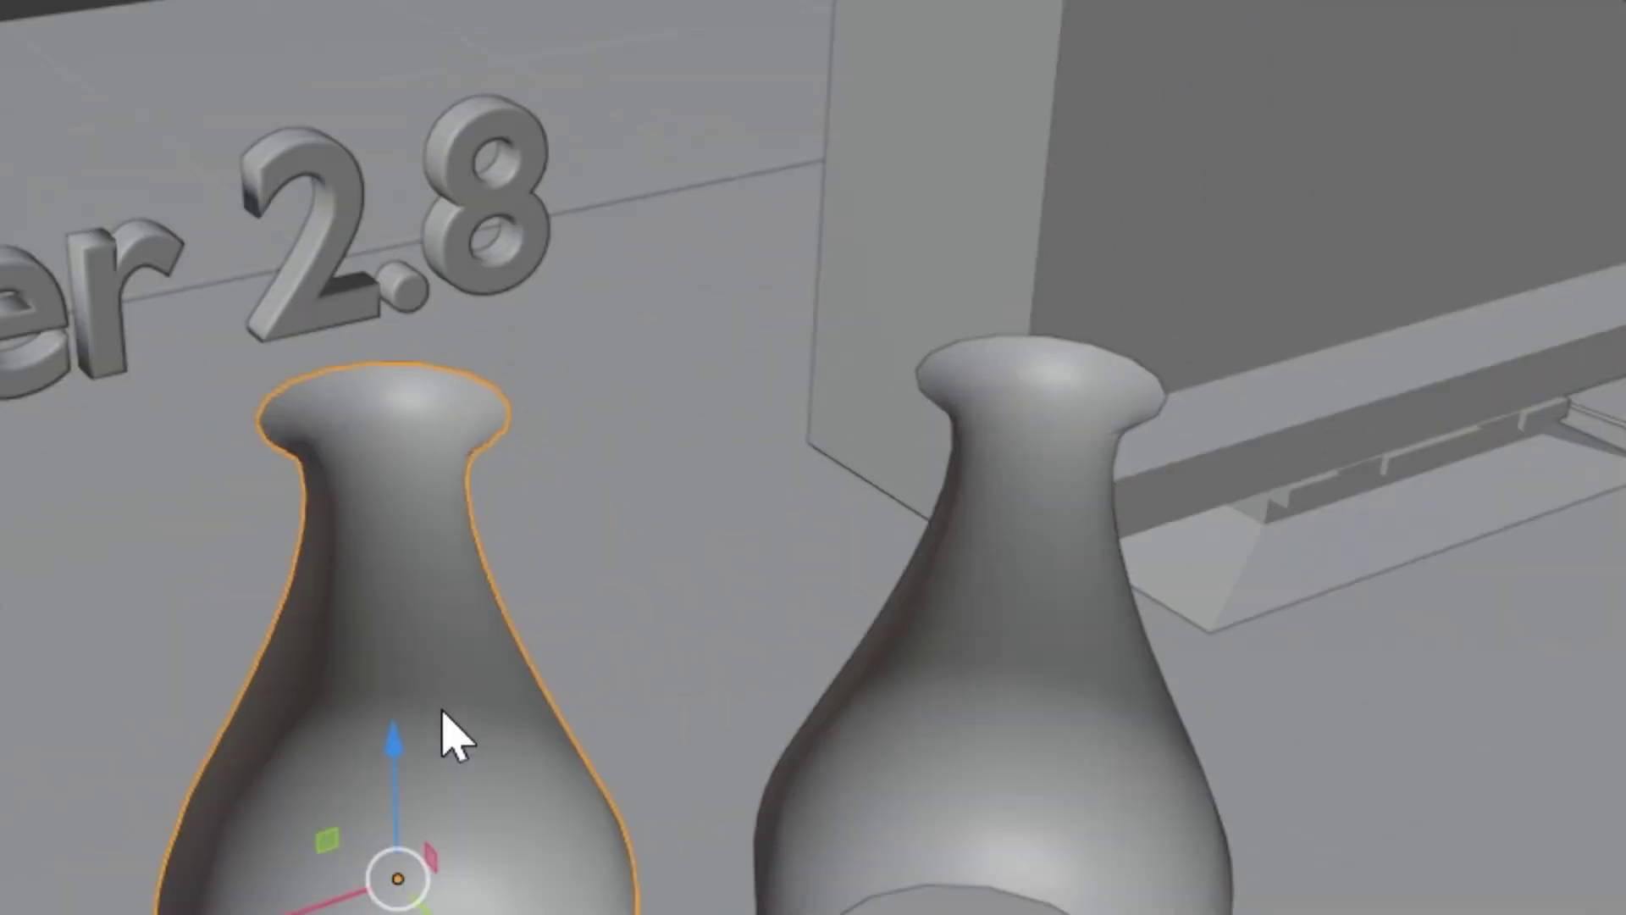
right_click(444, 714)
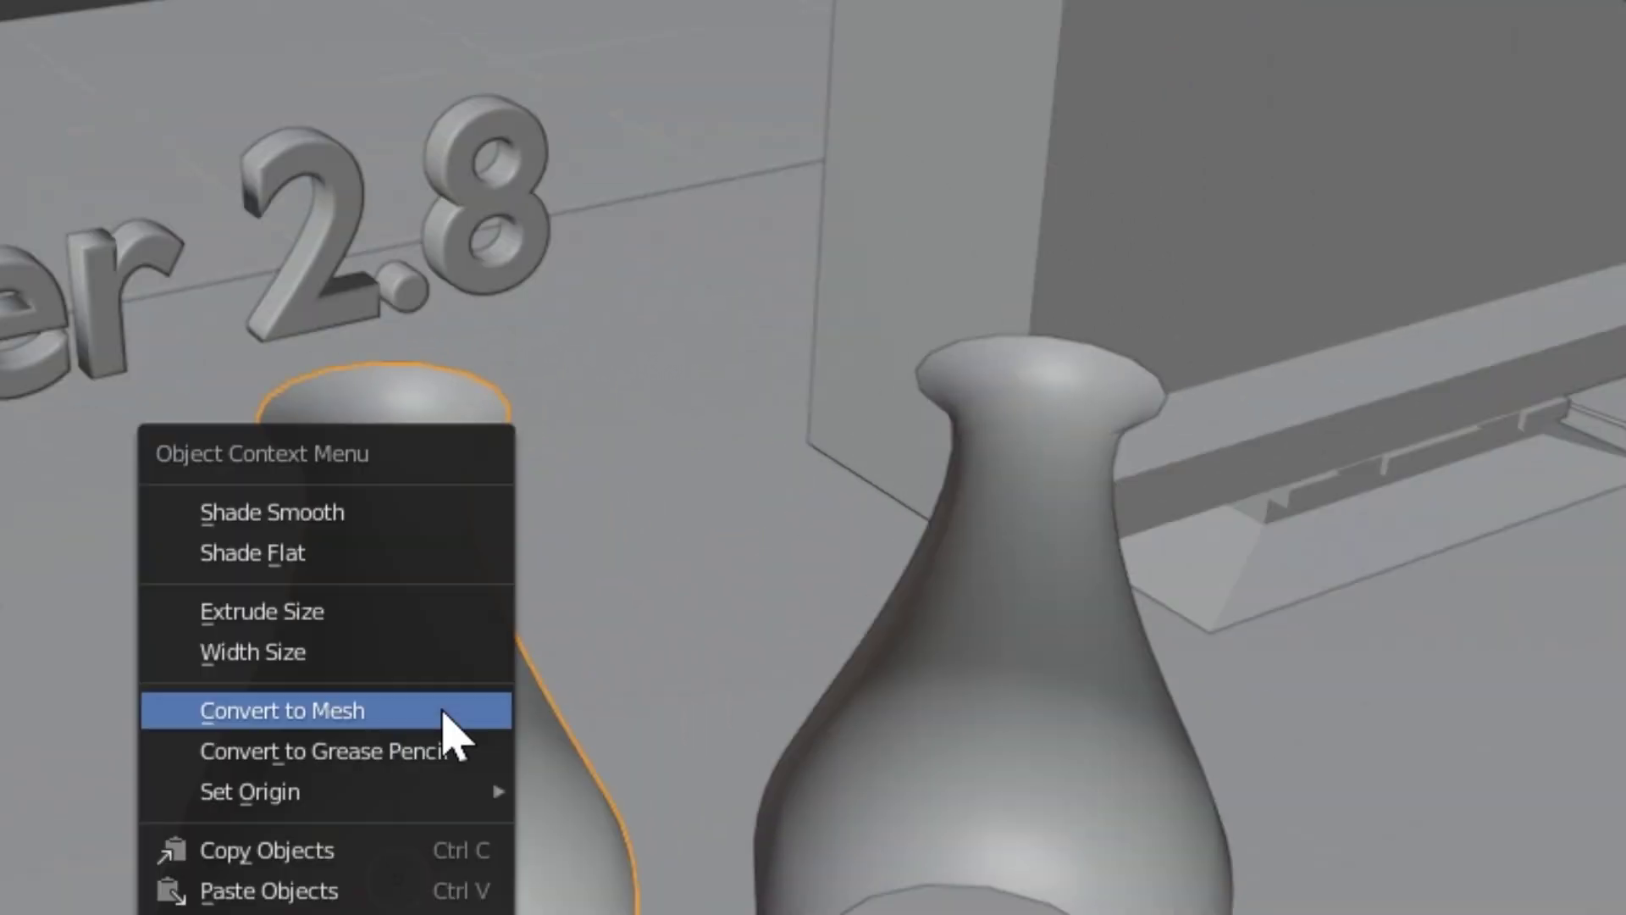
click(444, 714)
Step: Flip all of the vase mesh's normals outward and return to Object Mode
key(Tab)
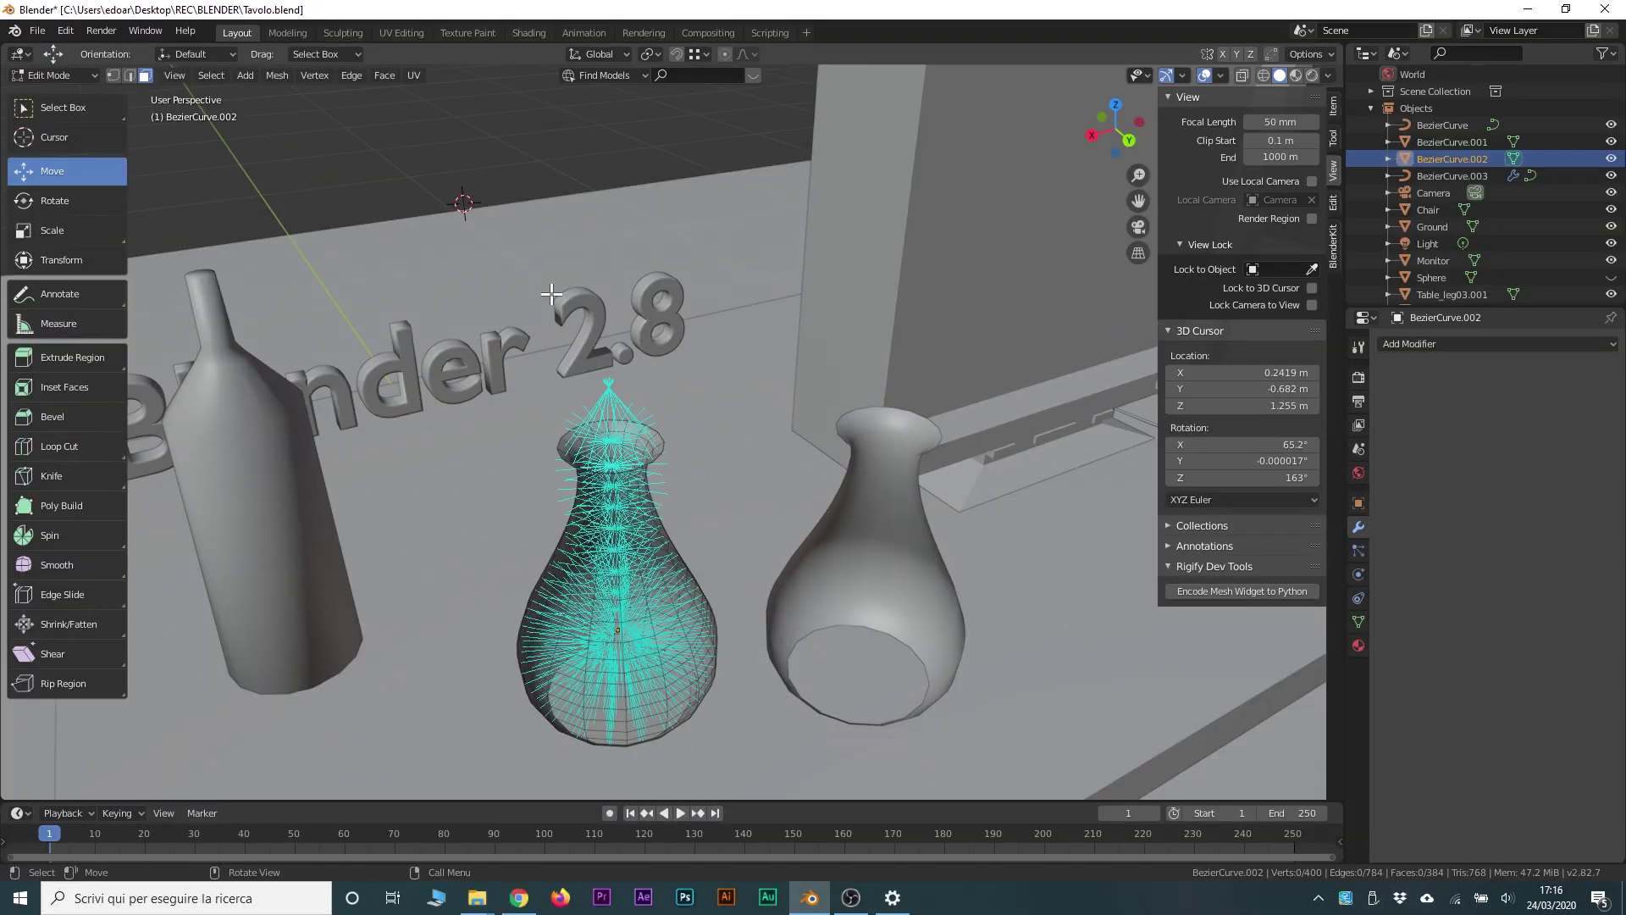
middle_drag(649, 544, 649, 548)
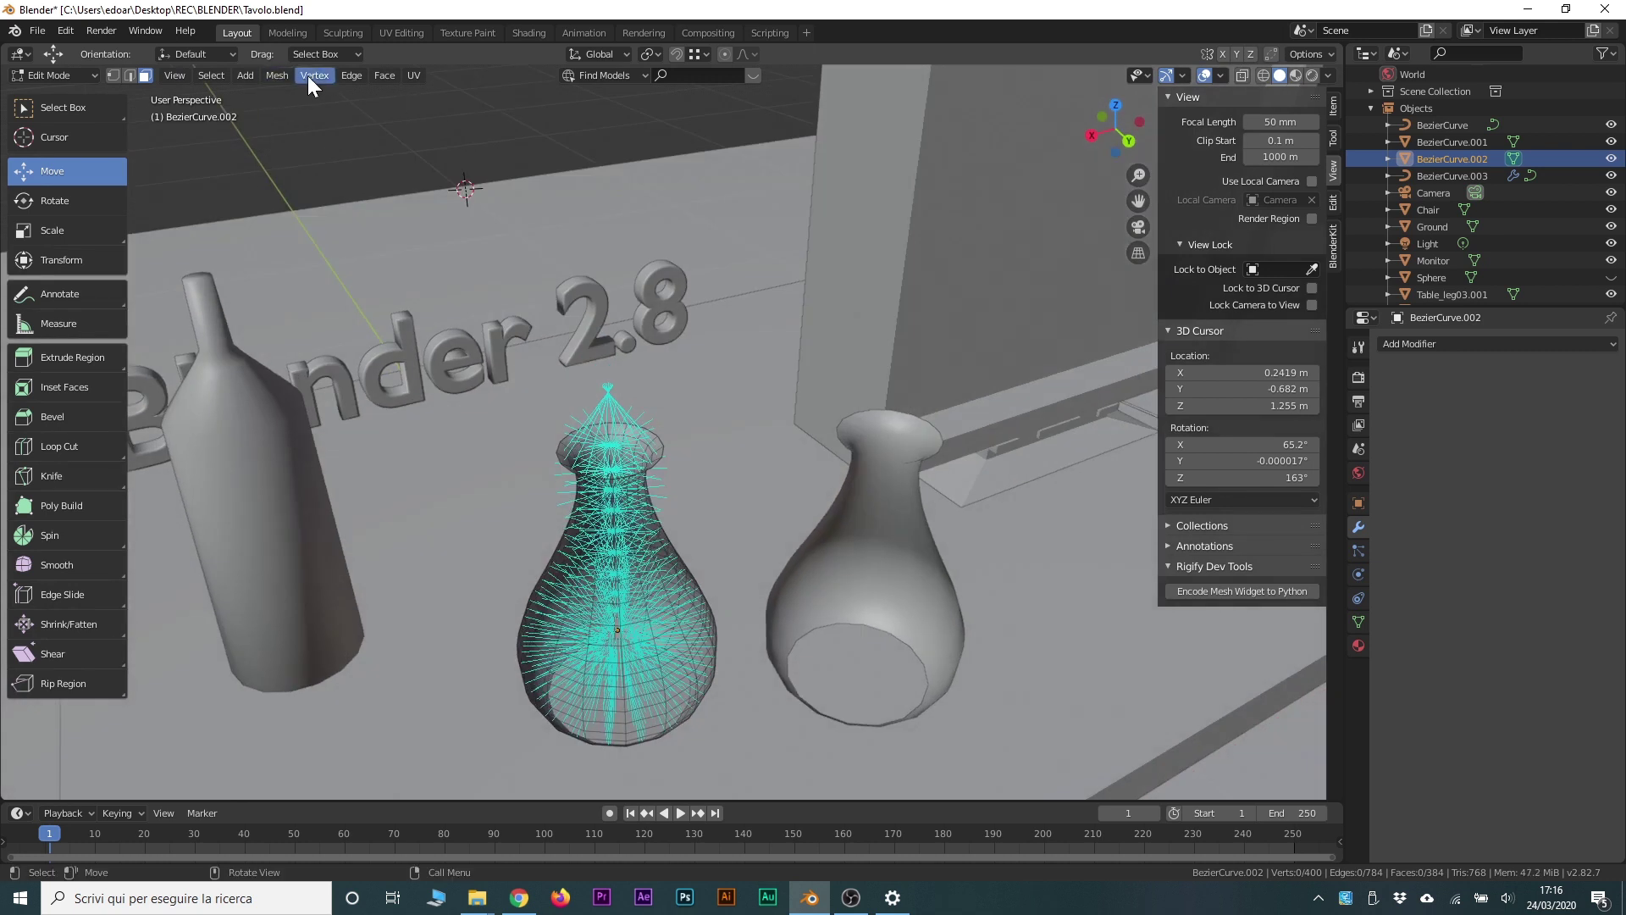
key(a)
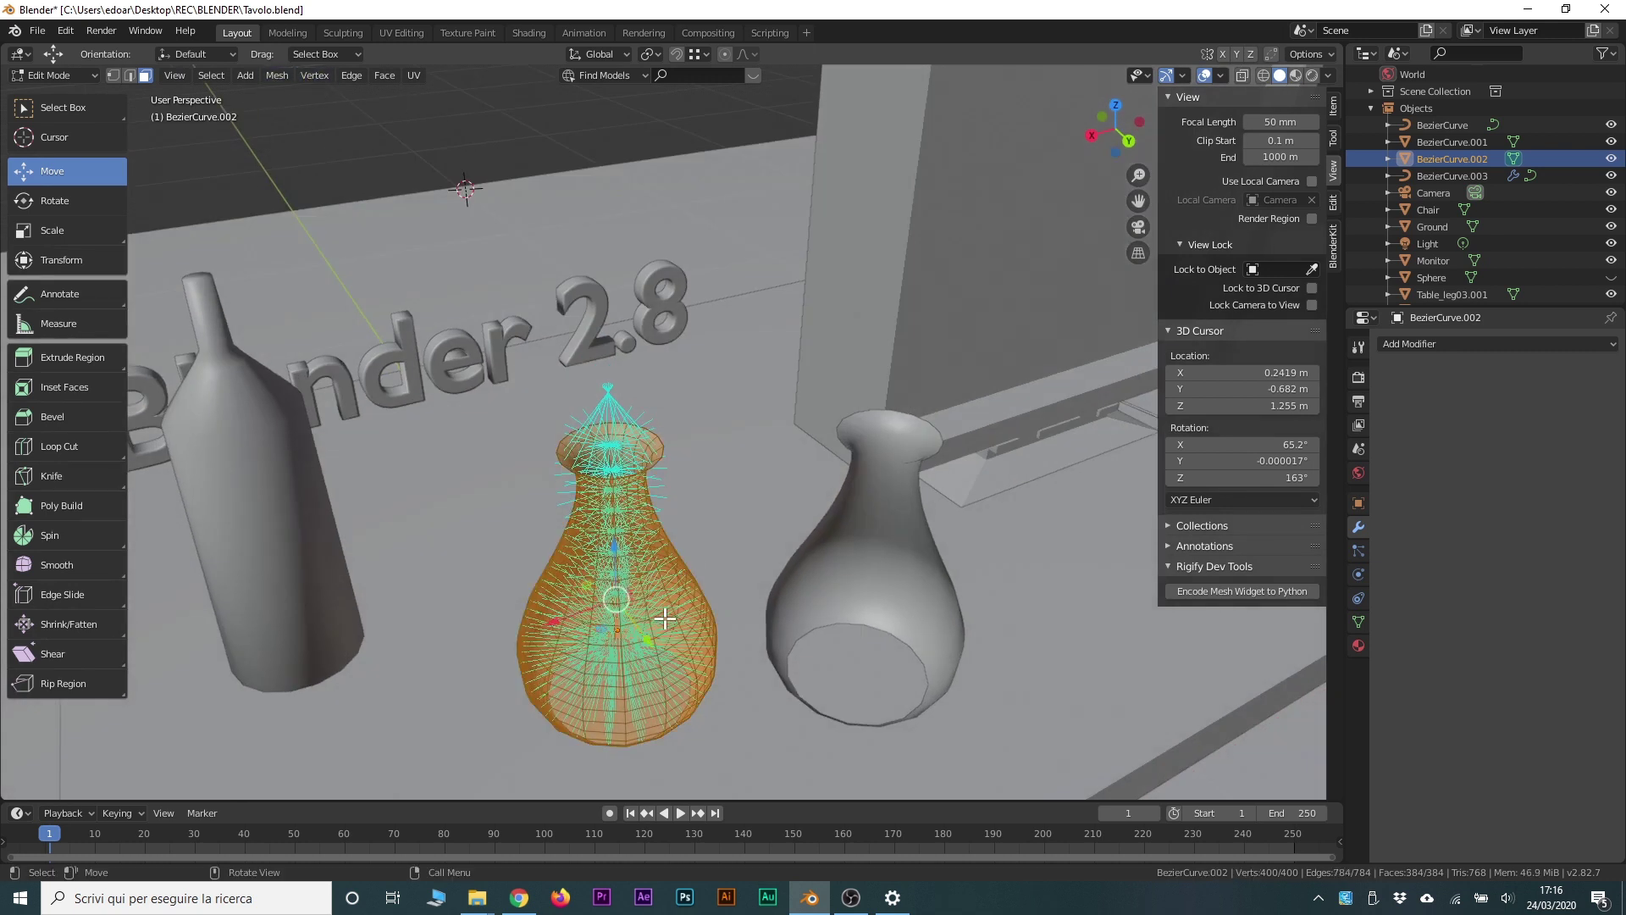
click(286, 75)
mouse_move(302, 303)
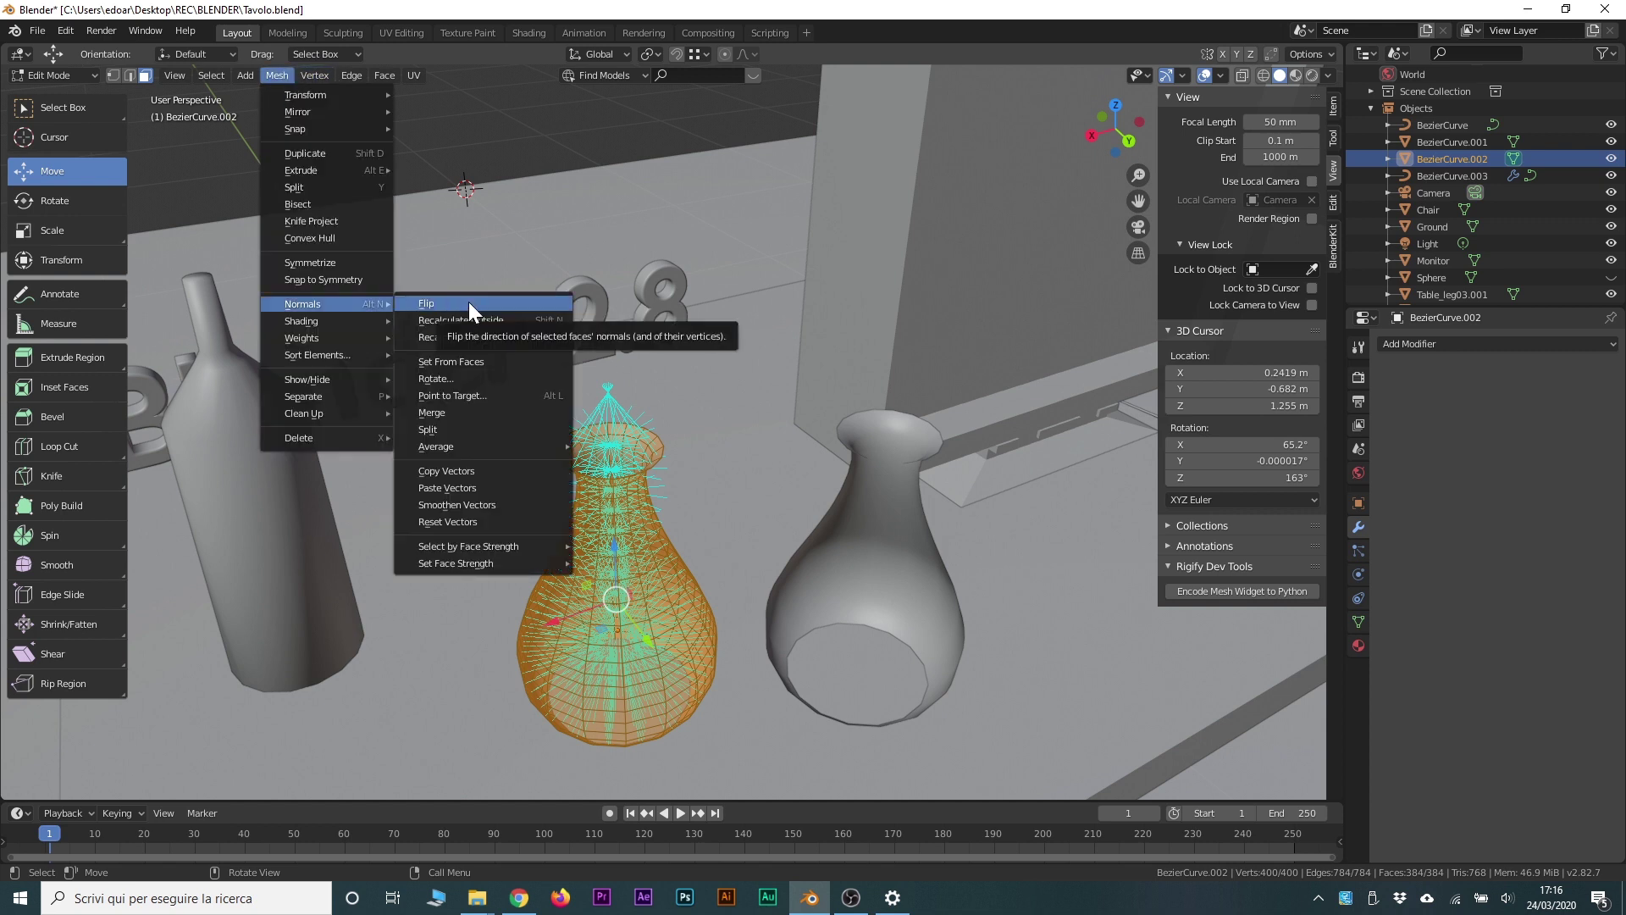
click(483, 301)
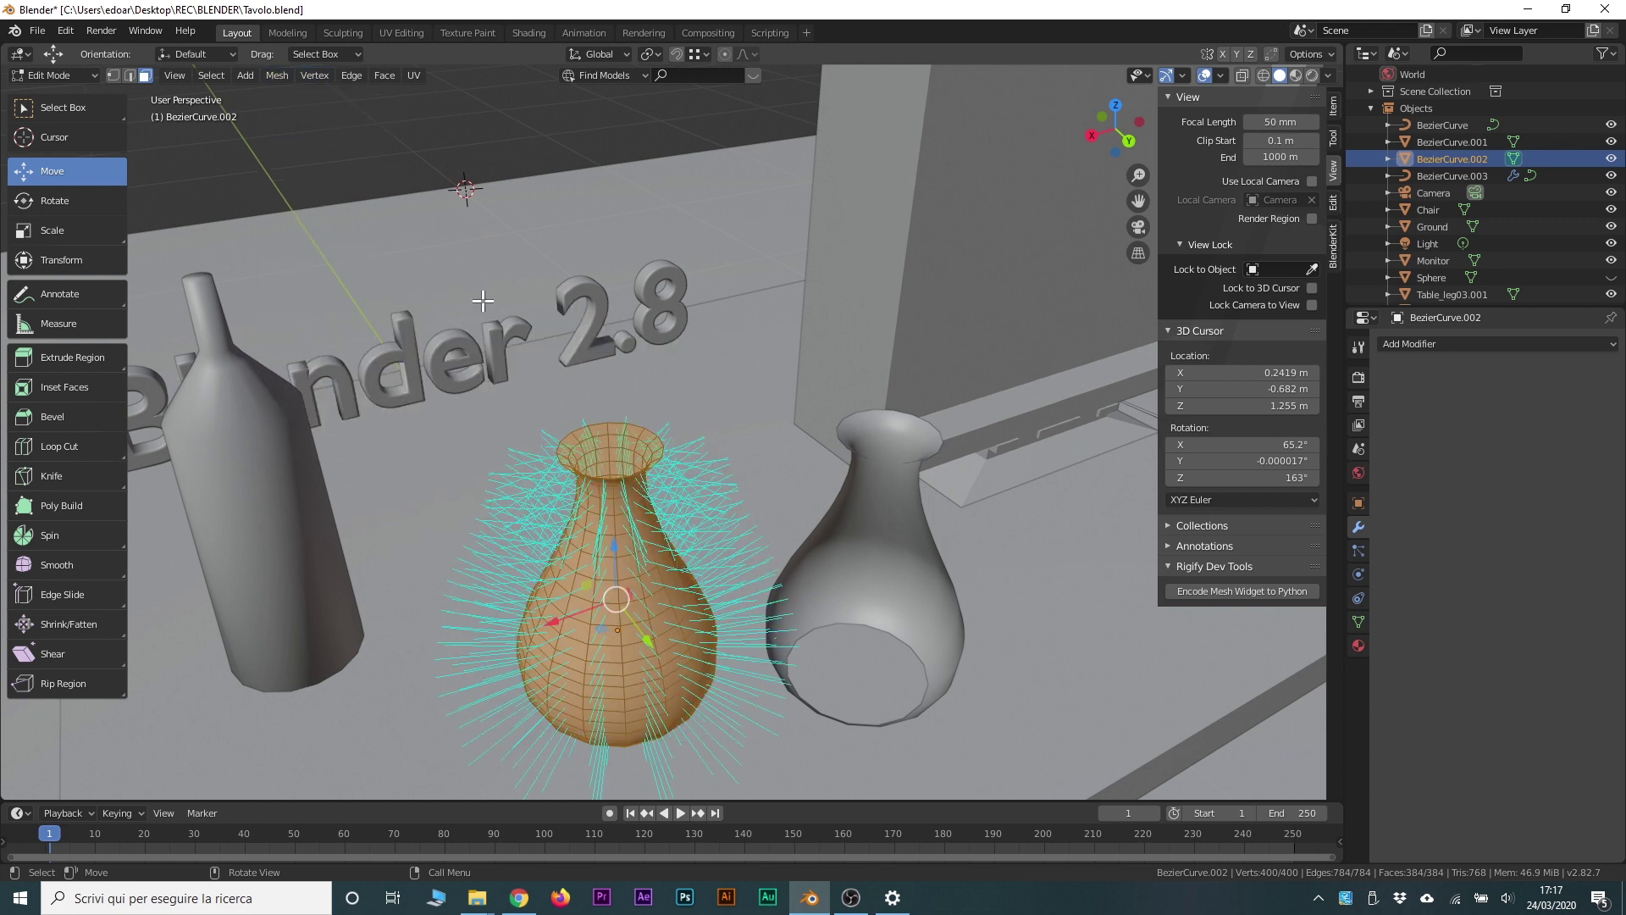
mouse_move(630, 621)
middle_down()
mouse_move(631, 603)
mouse_move(597, 610)
mouse_move(594, 668)
mouse_move(632, 488)
mouse_move(624, 598)
mouse_move(646, 509)
mouse_move(647, 764)
mouse_move(628, 608)
mouse_move(573, 652)
mouse_move(740, 629)
mouse_move(557, 744)
mouse_move(561, 786)
middle_up()
key(Tab)
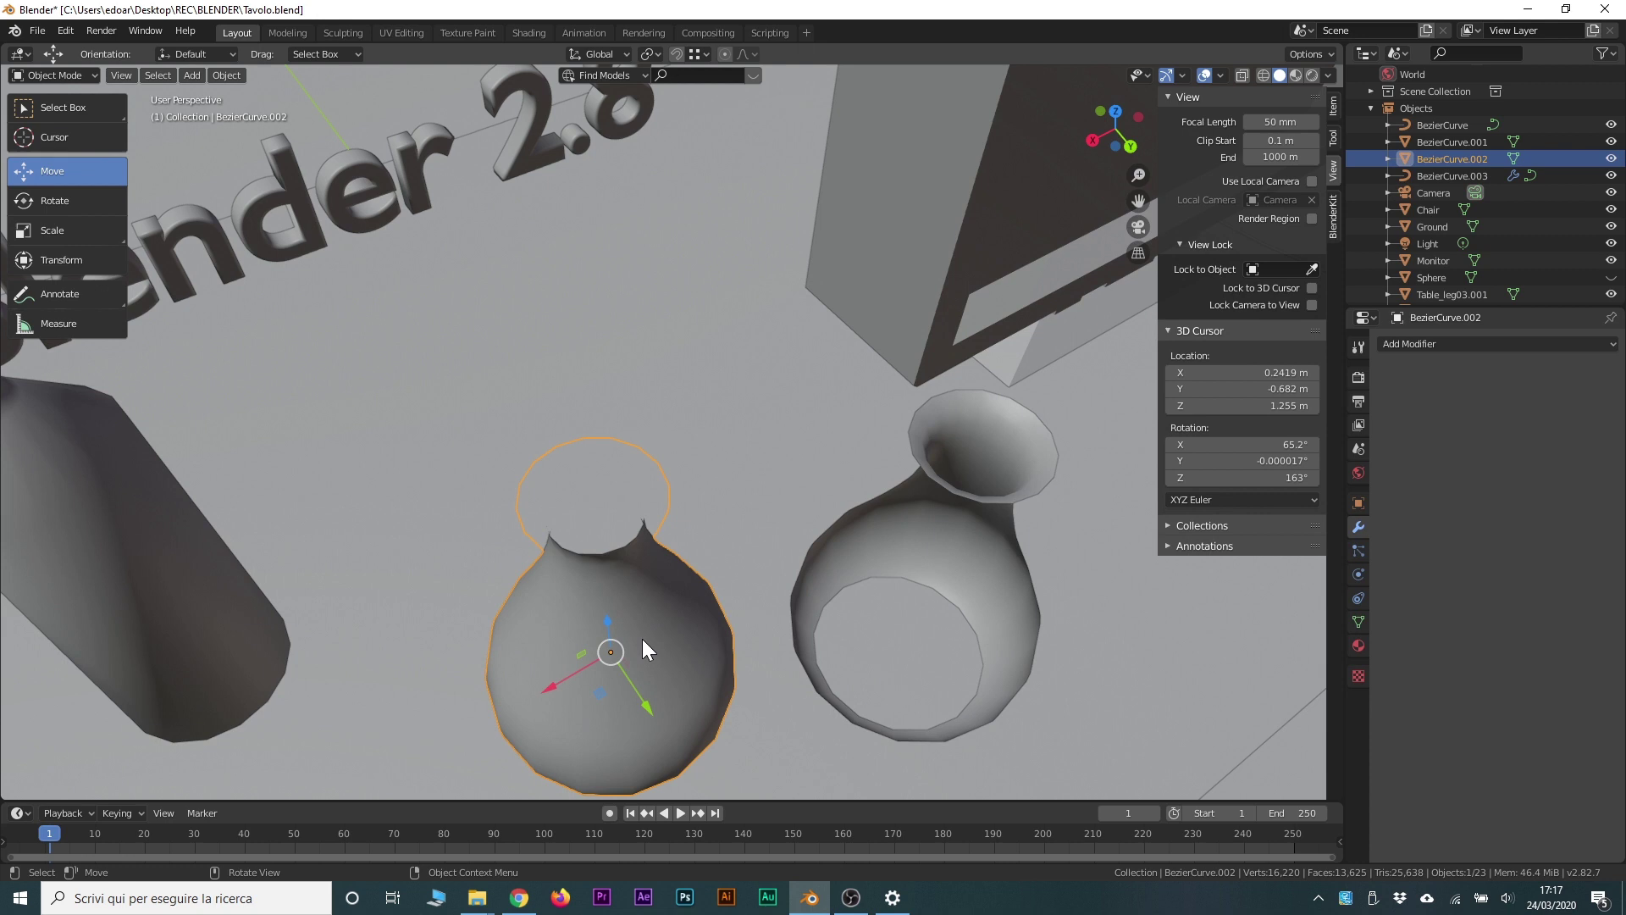
mouse_move(642, 639)
middle_down()
mouse_move(642, 608)
mouse_move(647, 647)
mouse_move(591, 562)
mouse_move(596, 619)
mouse_move(607, 496)
mouse_move(610, 559)
mouse_move(581, 582)
middle_up()
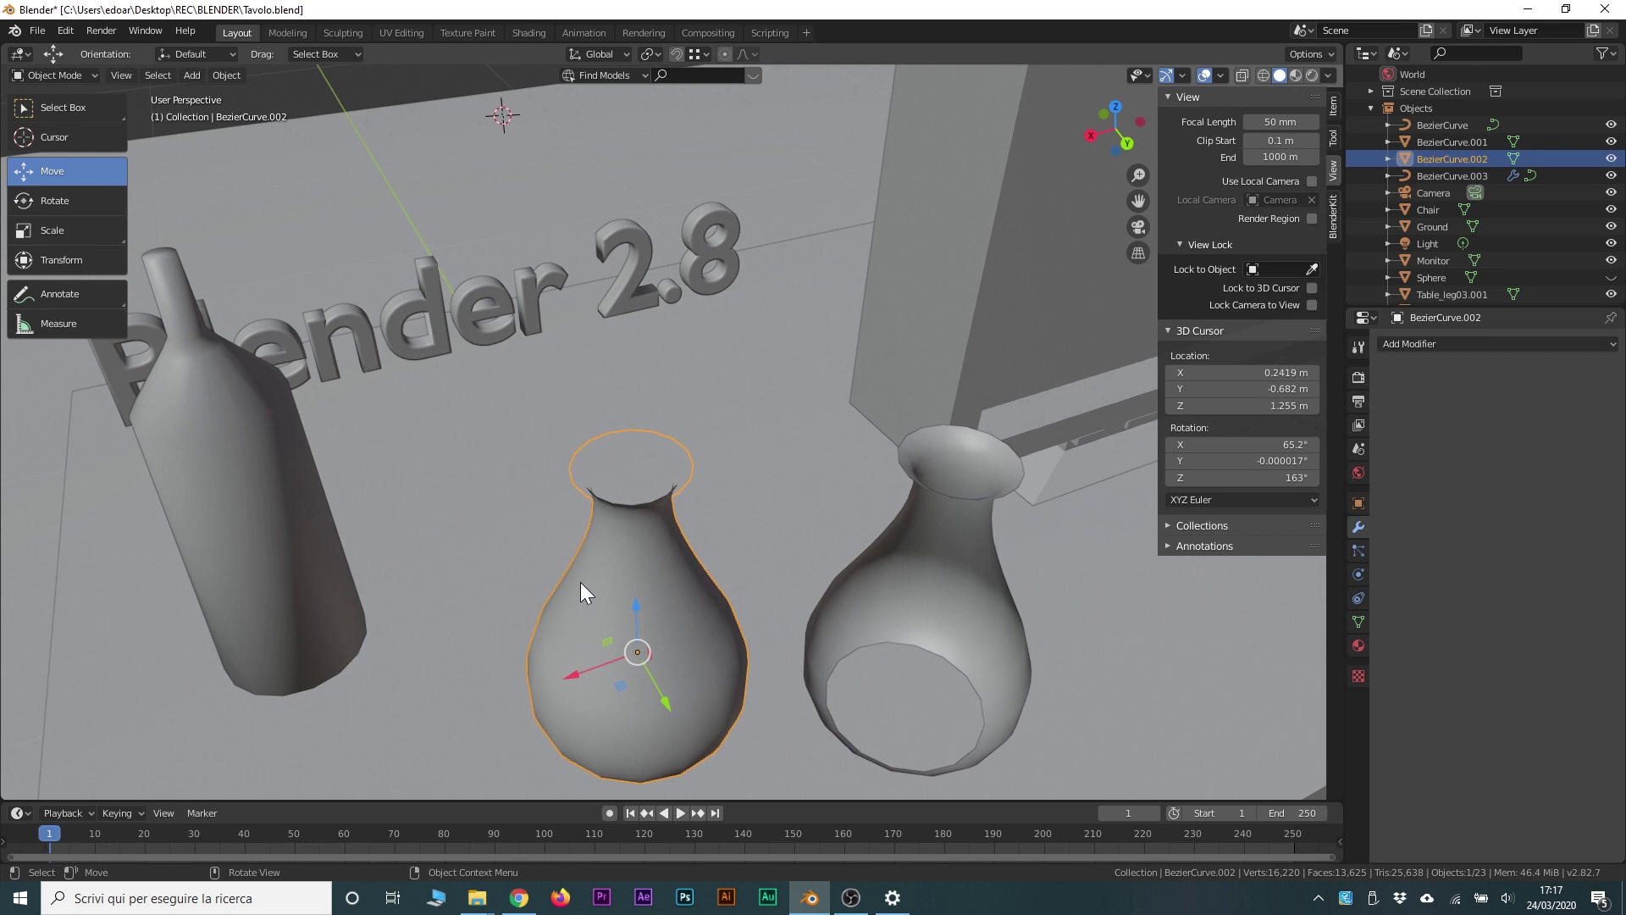
Step: Raise the bottom profile point of the duplicate vase curve by about 0.018 m
click(947, 594)
key(Tab)
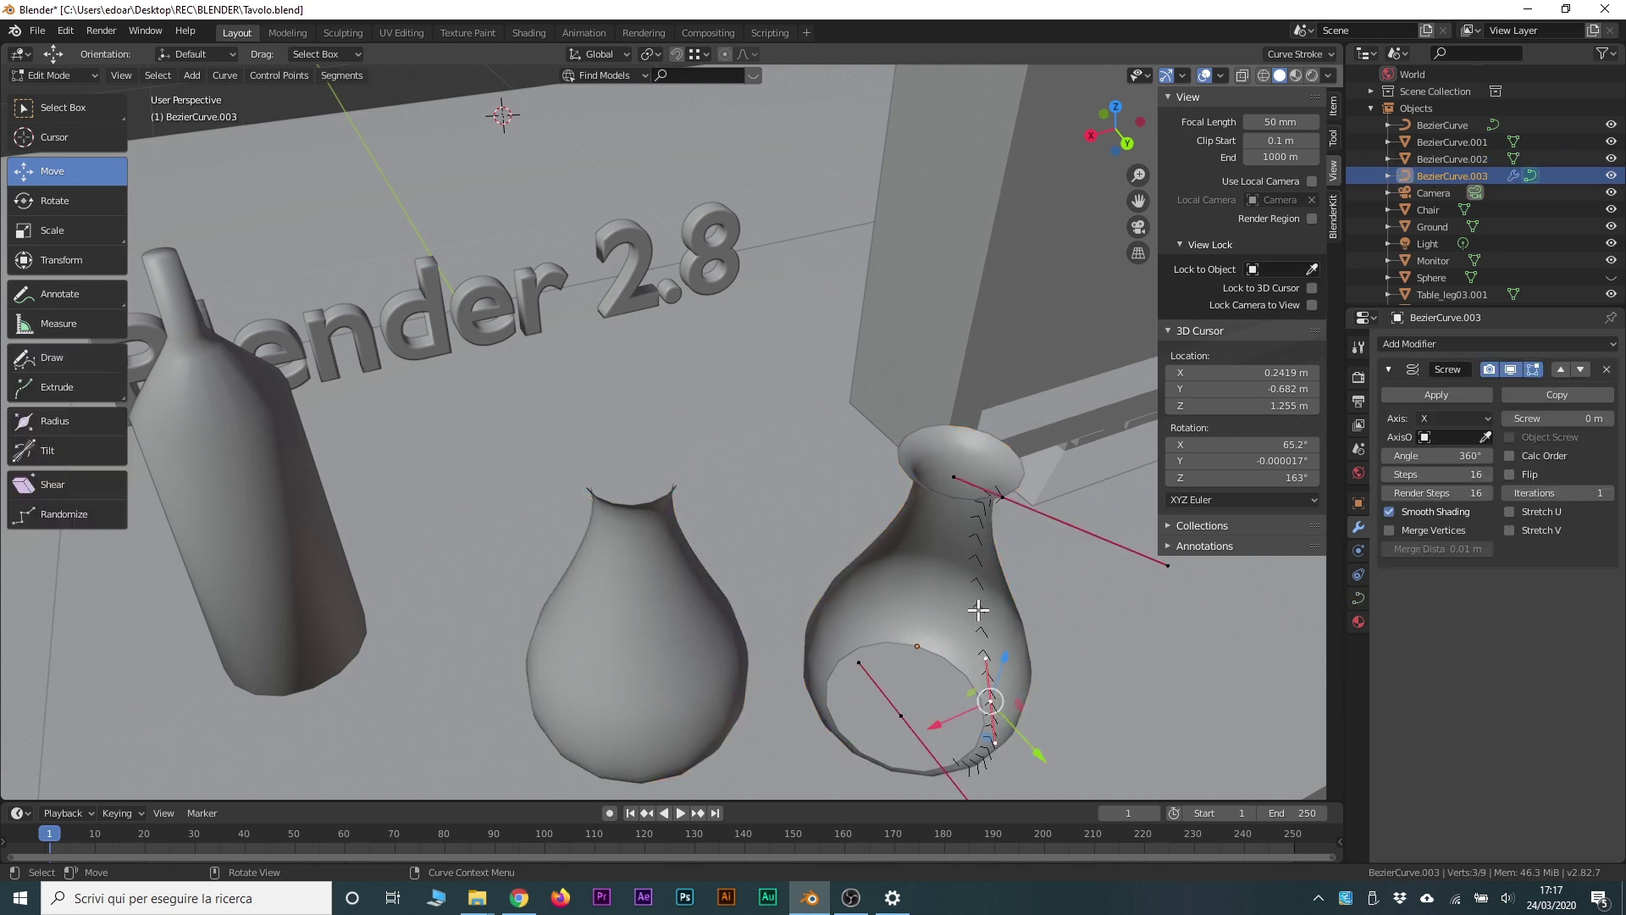
mouse_move(978, 609)
middle_down()
mouse_move(1027, 563)
mouse_move(992, 464)
middle_up()
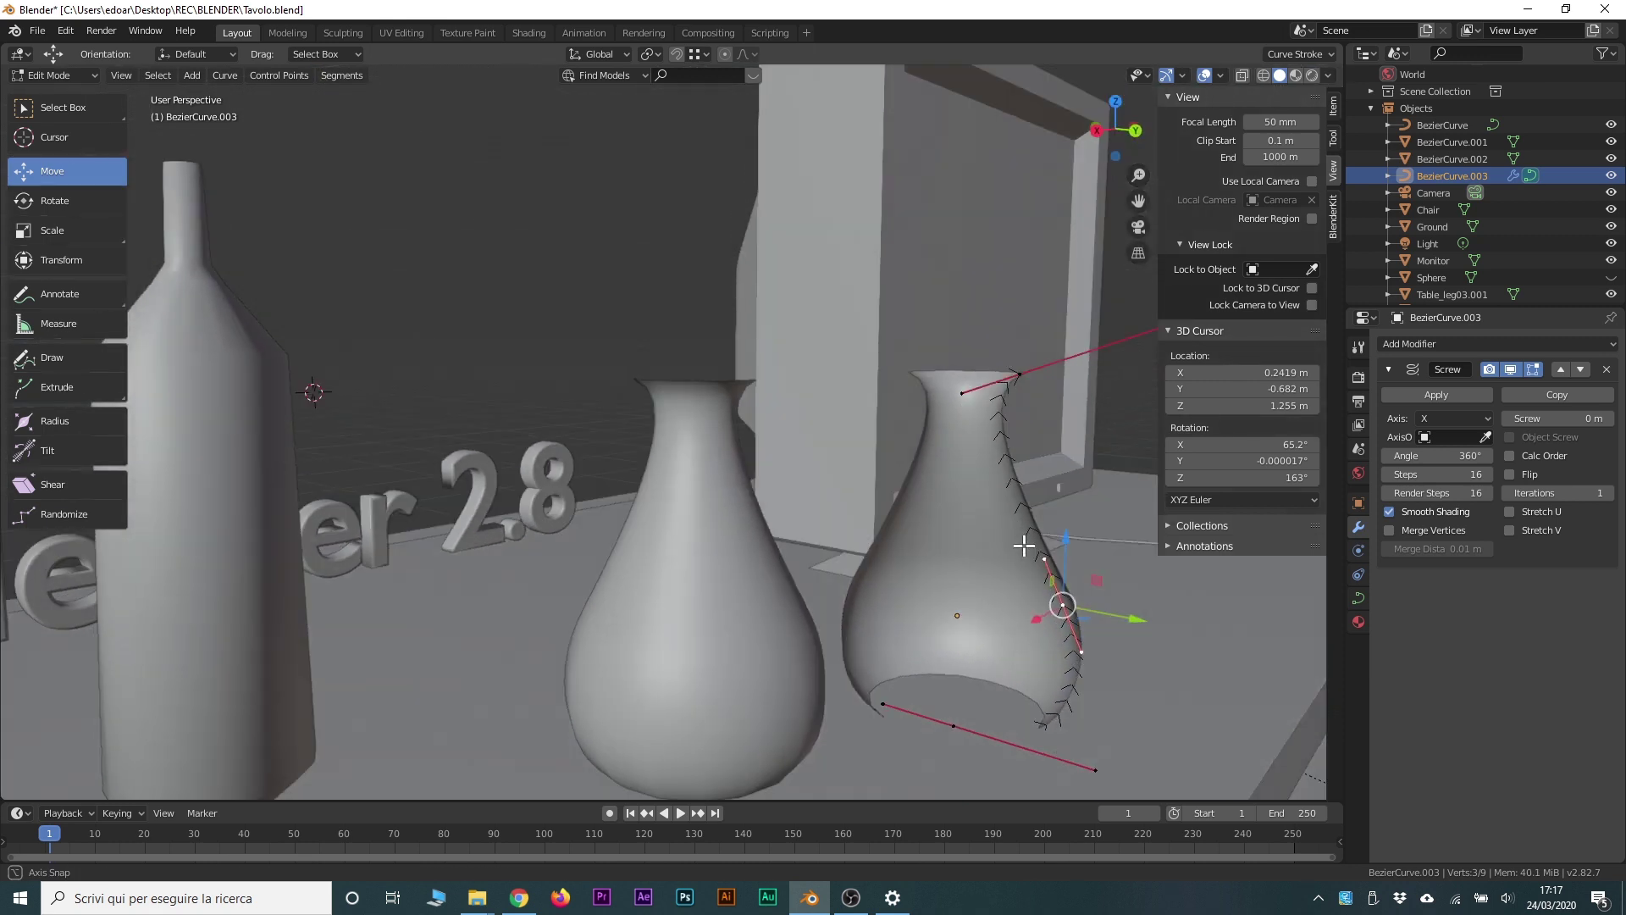
click(953, 725)
drag(957, 670, 966, 645)
middle_drag(1004, 590, 1020, 743)
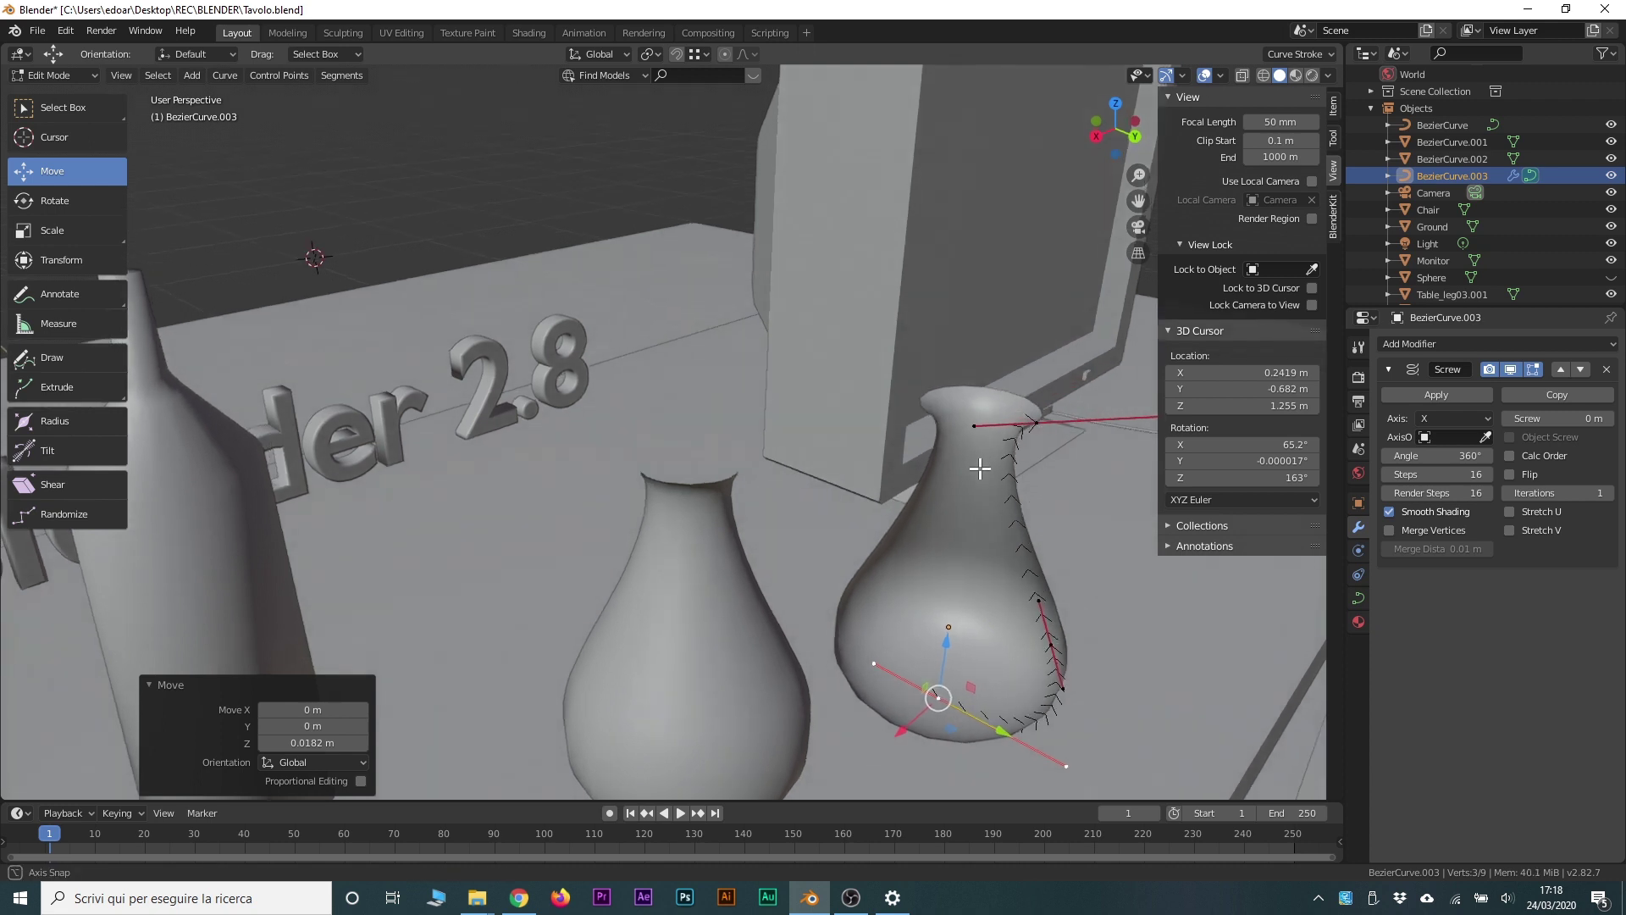
middle_drag(980, 453, 983, 444)
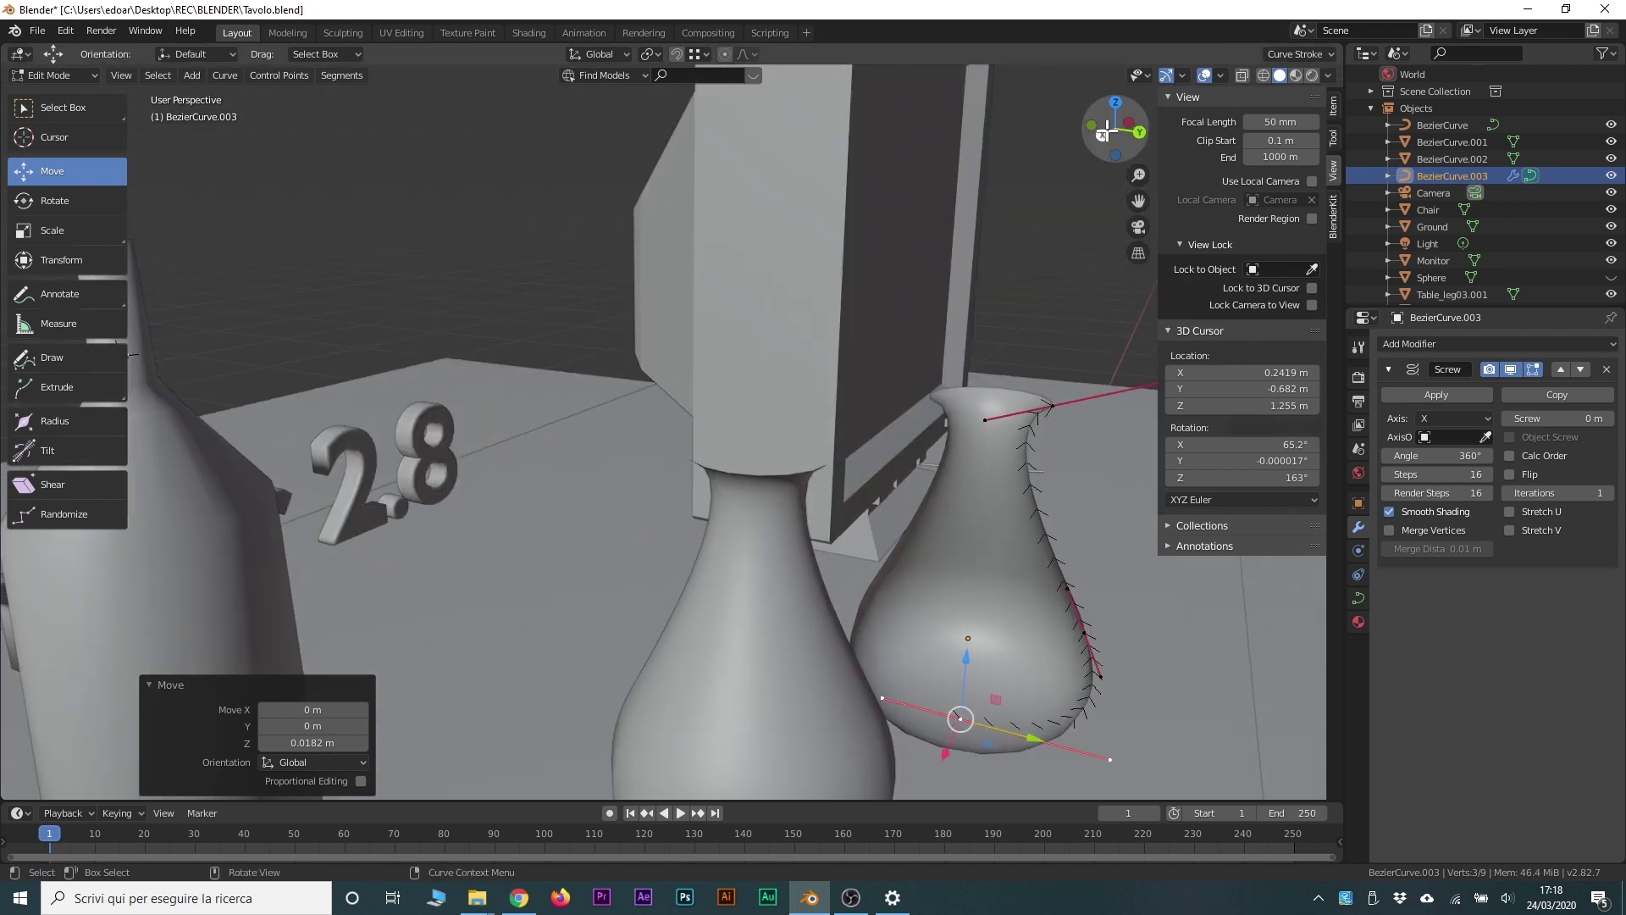
Step: Switch to right orthographic view and hide the left vase, BezierCurve.002
click(1101, 138)
click(1611, 158)
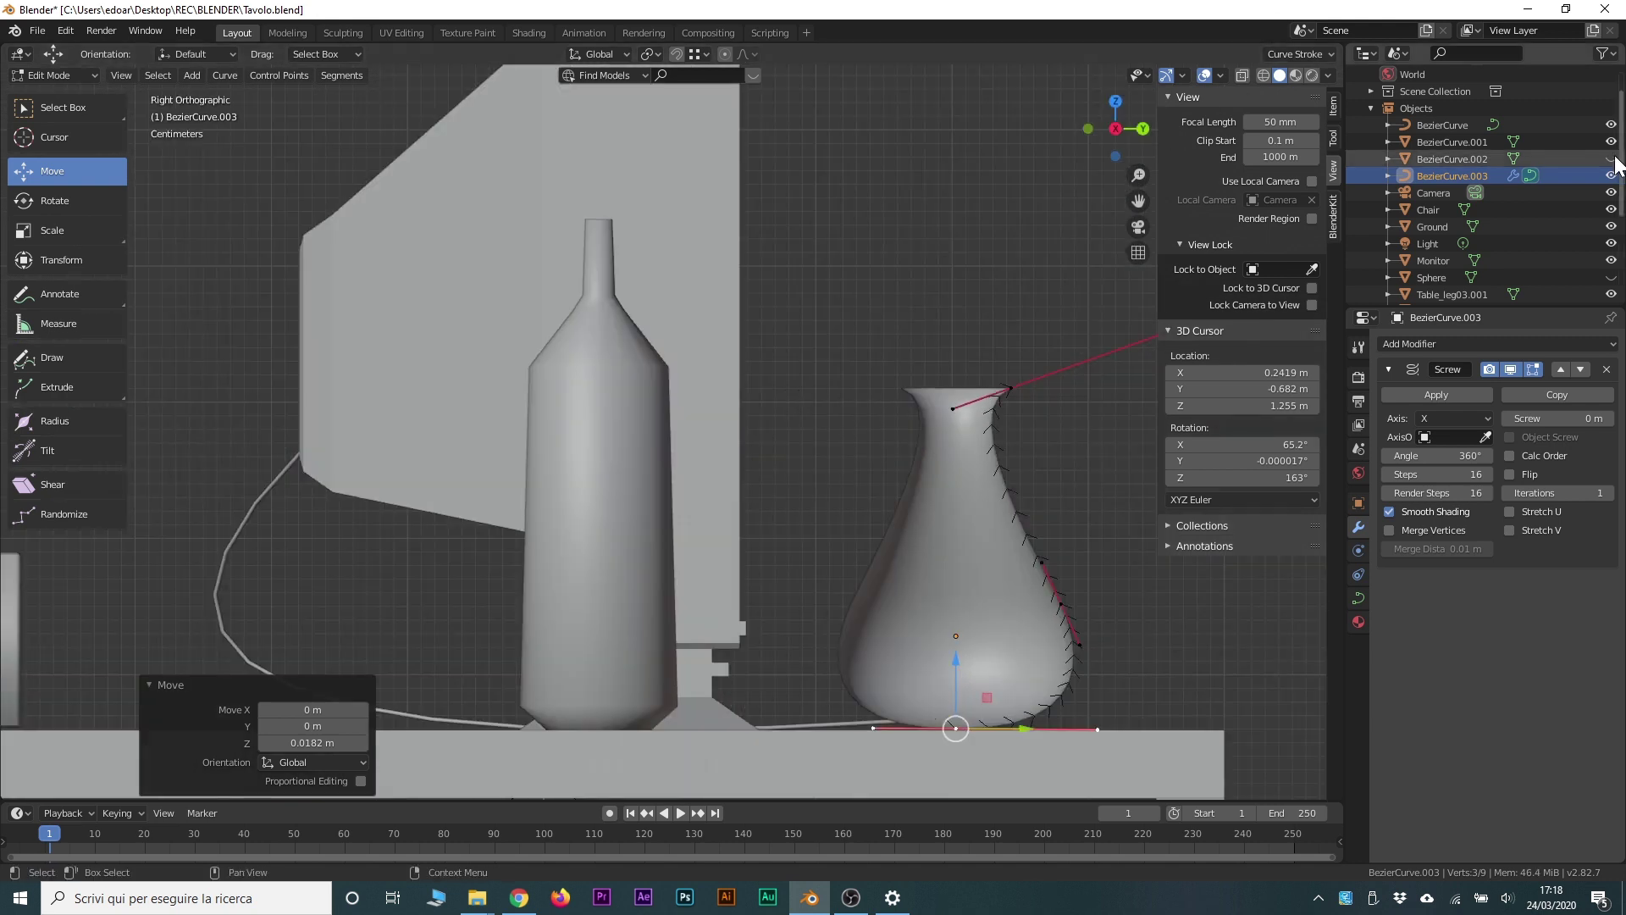
scroll(948, 432, up, 1)
scroll(821, 415, up, 1)
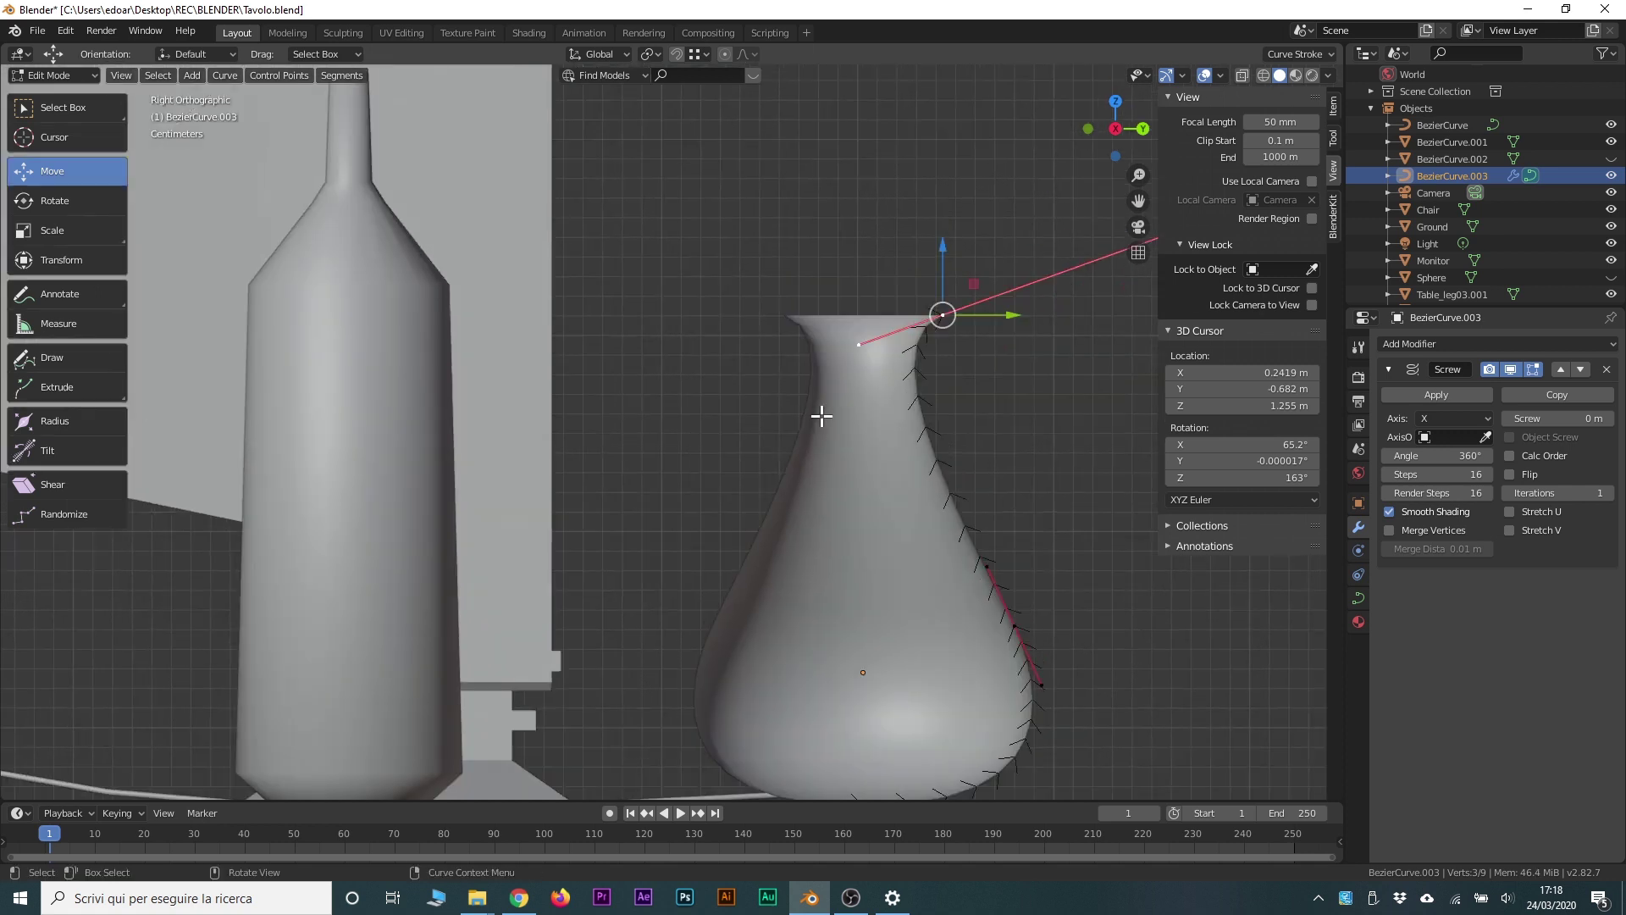
Step: Extrude a new lip point from the profile's top and adjust its handle and position
key(e)
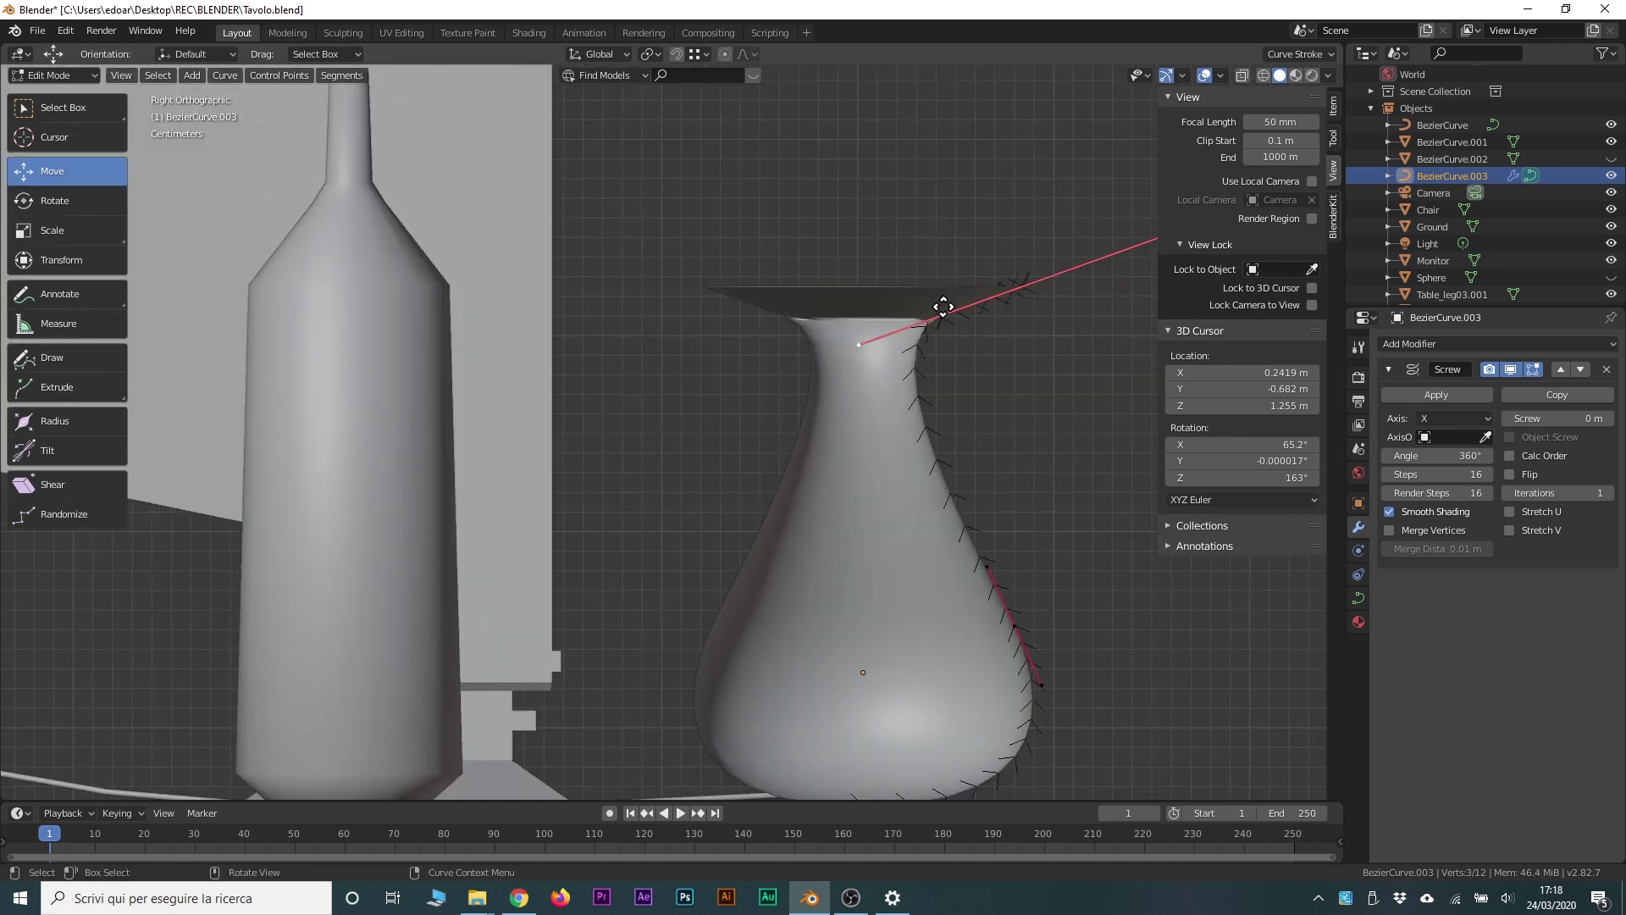
click(1097, 241)
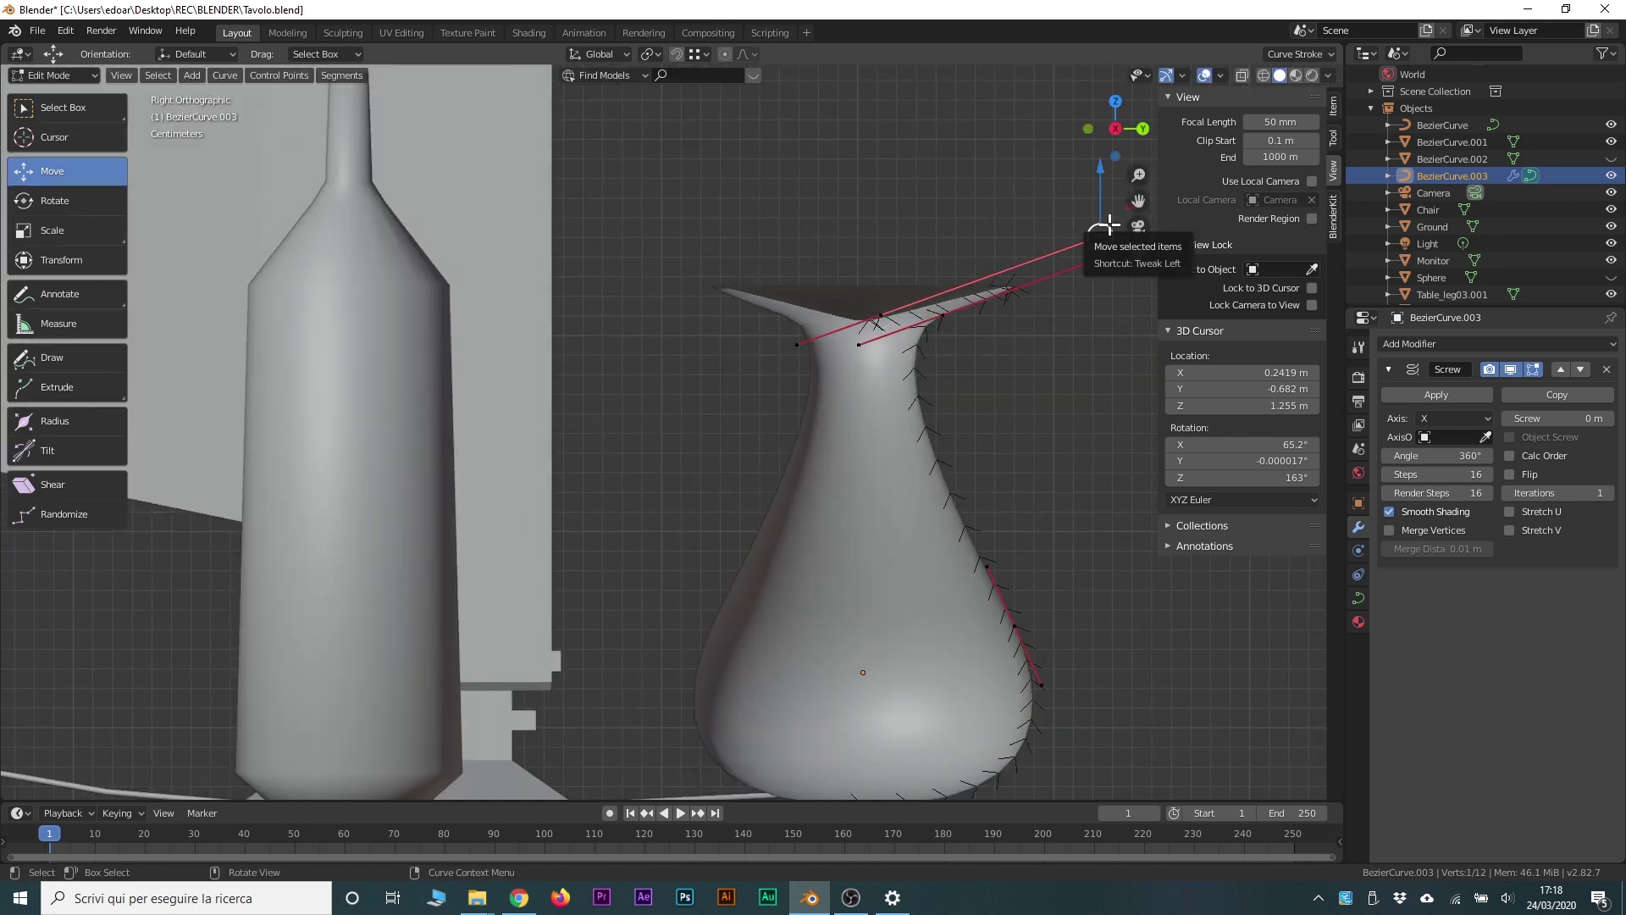
scroll(1057, 236, down, 1)
key(g)
click(875, 304)
click(872, 295)
key(g)
click(872, 321)
Step: Extrude two more profile points down to the vase bottom to reshape the base
key(e)
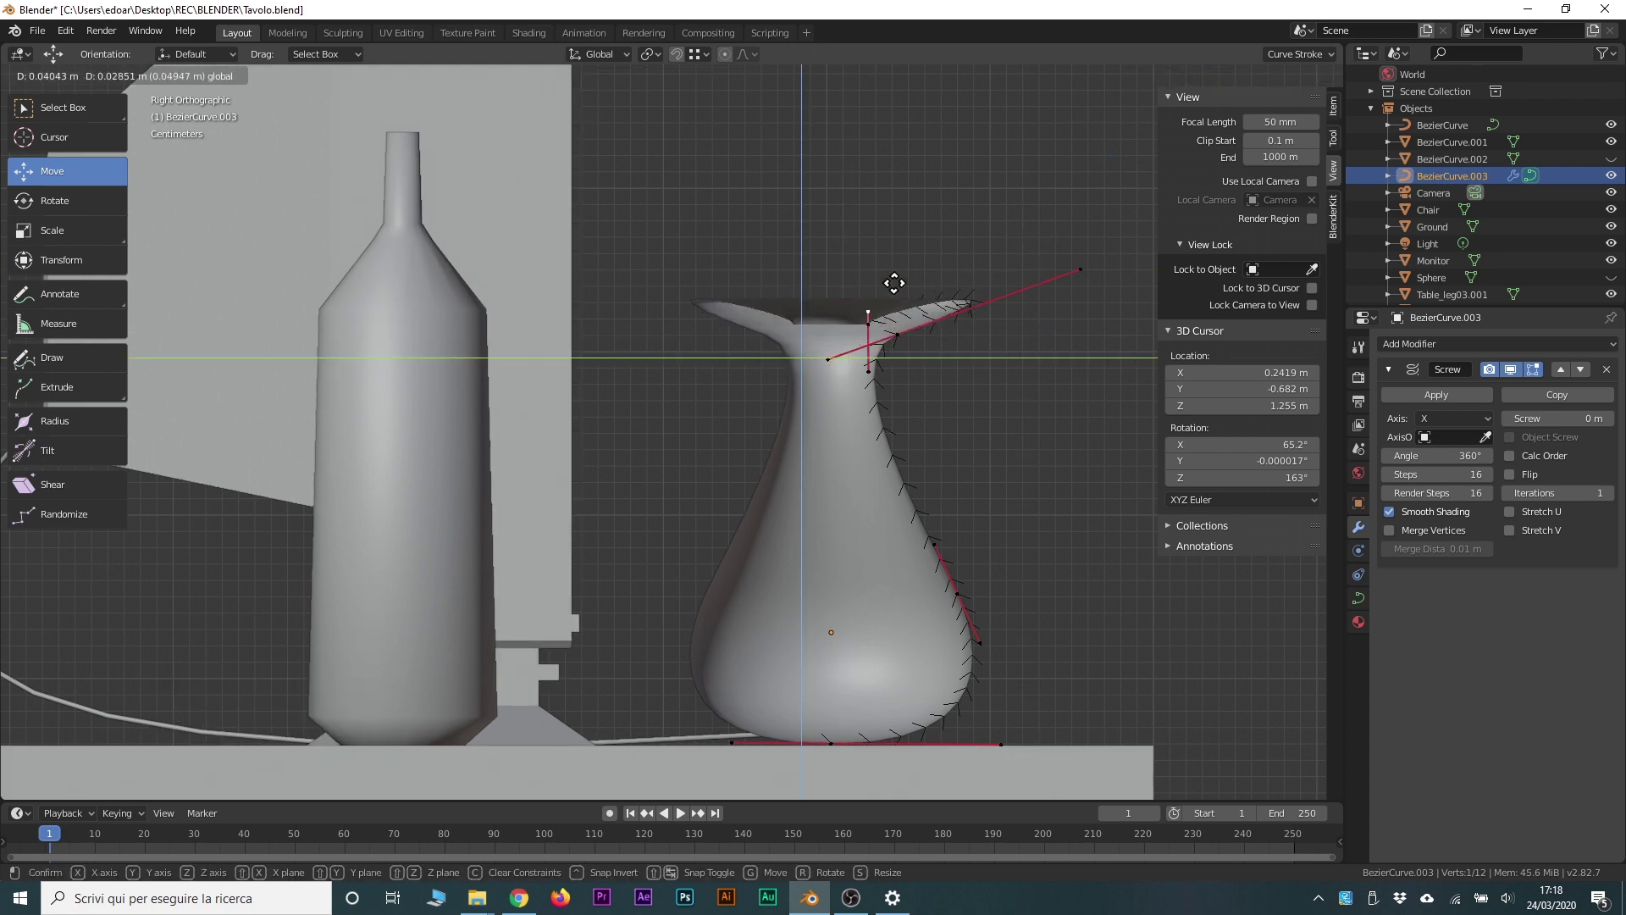
click(921, 655)
key(e)
click(833, 756)
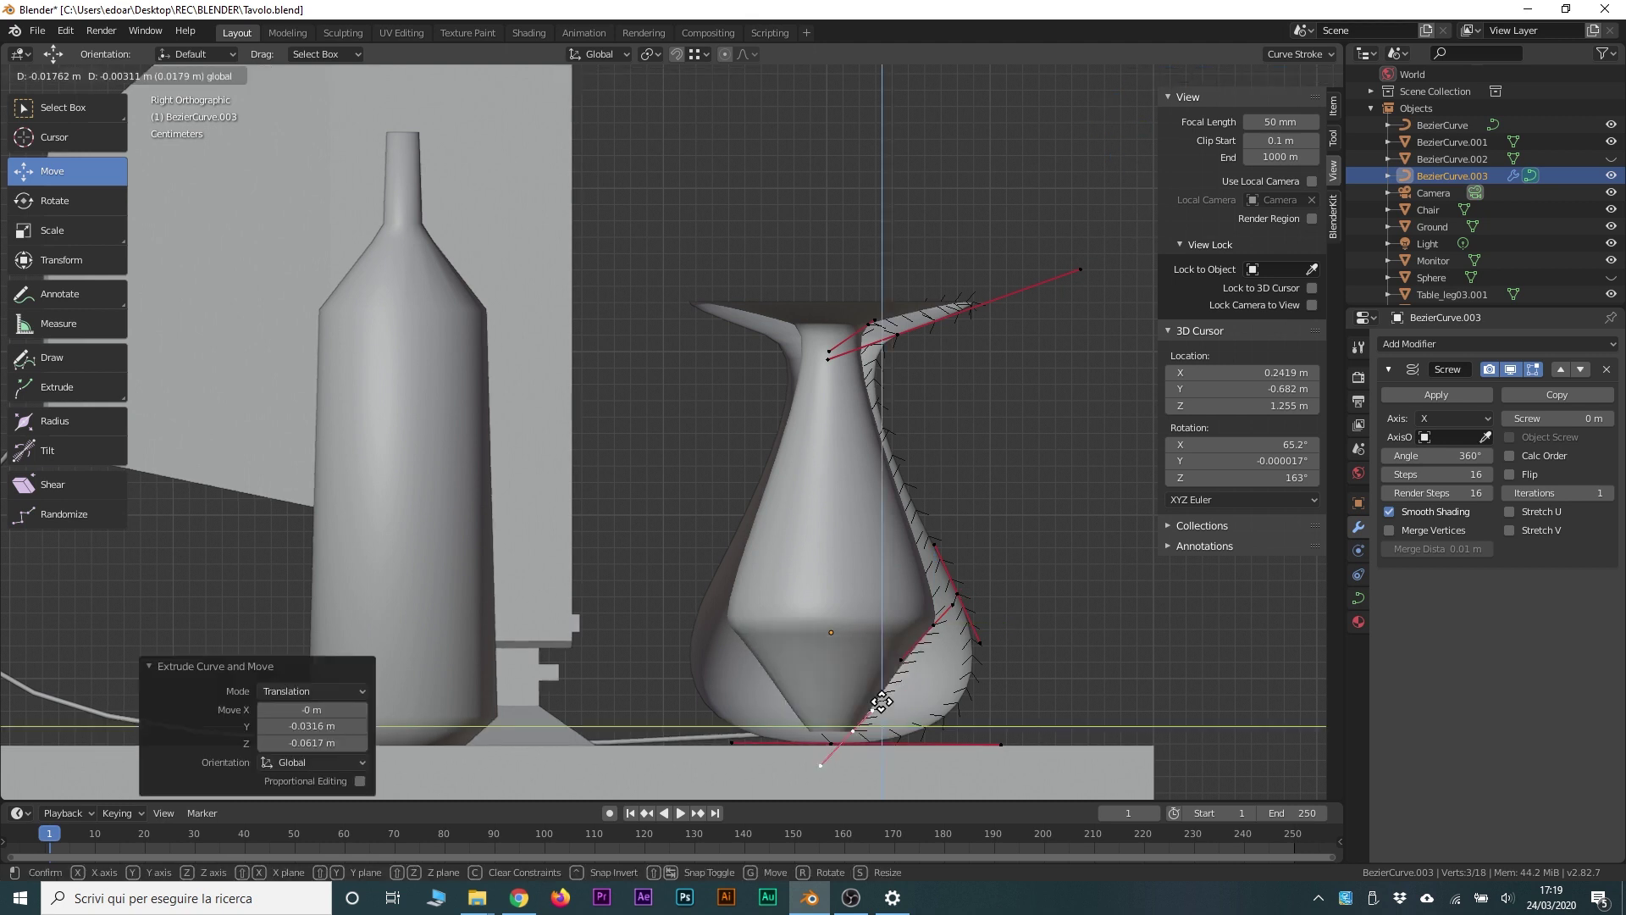
key(Tab)
mouse_move(997, 411)
middle_down()
mouse_move(872, 520)
mouse_move(888, 445)
mouse_move(724, 591)
middle_up()
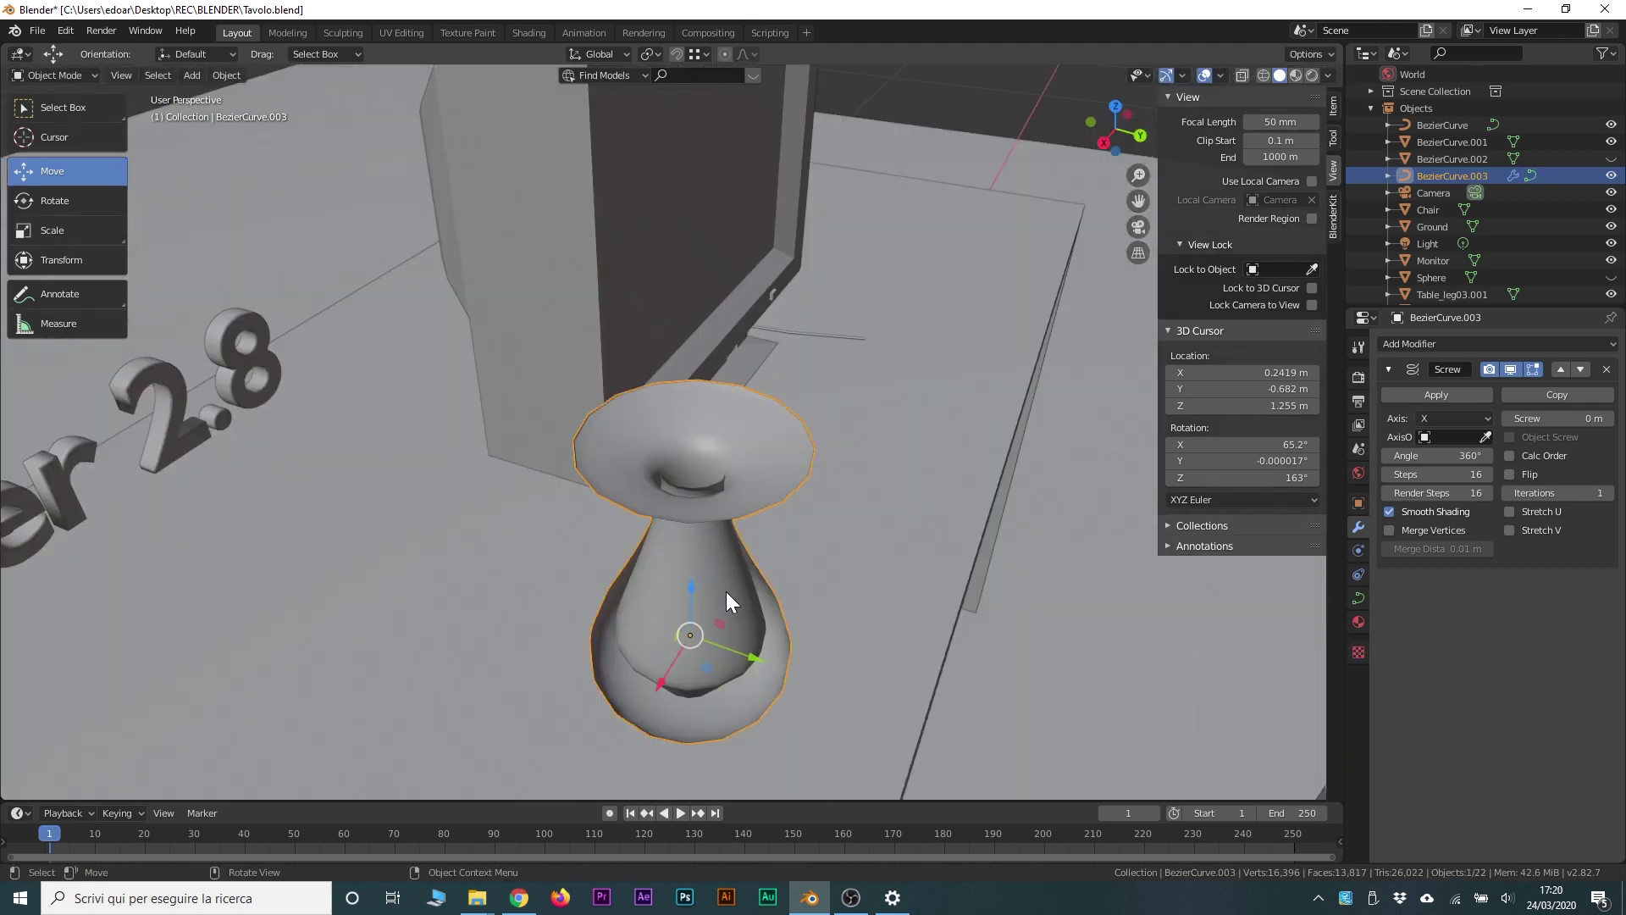
Step: Convert the flared vase to a mesh and recalculate all its normals outside
right_click(725, 591)
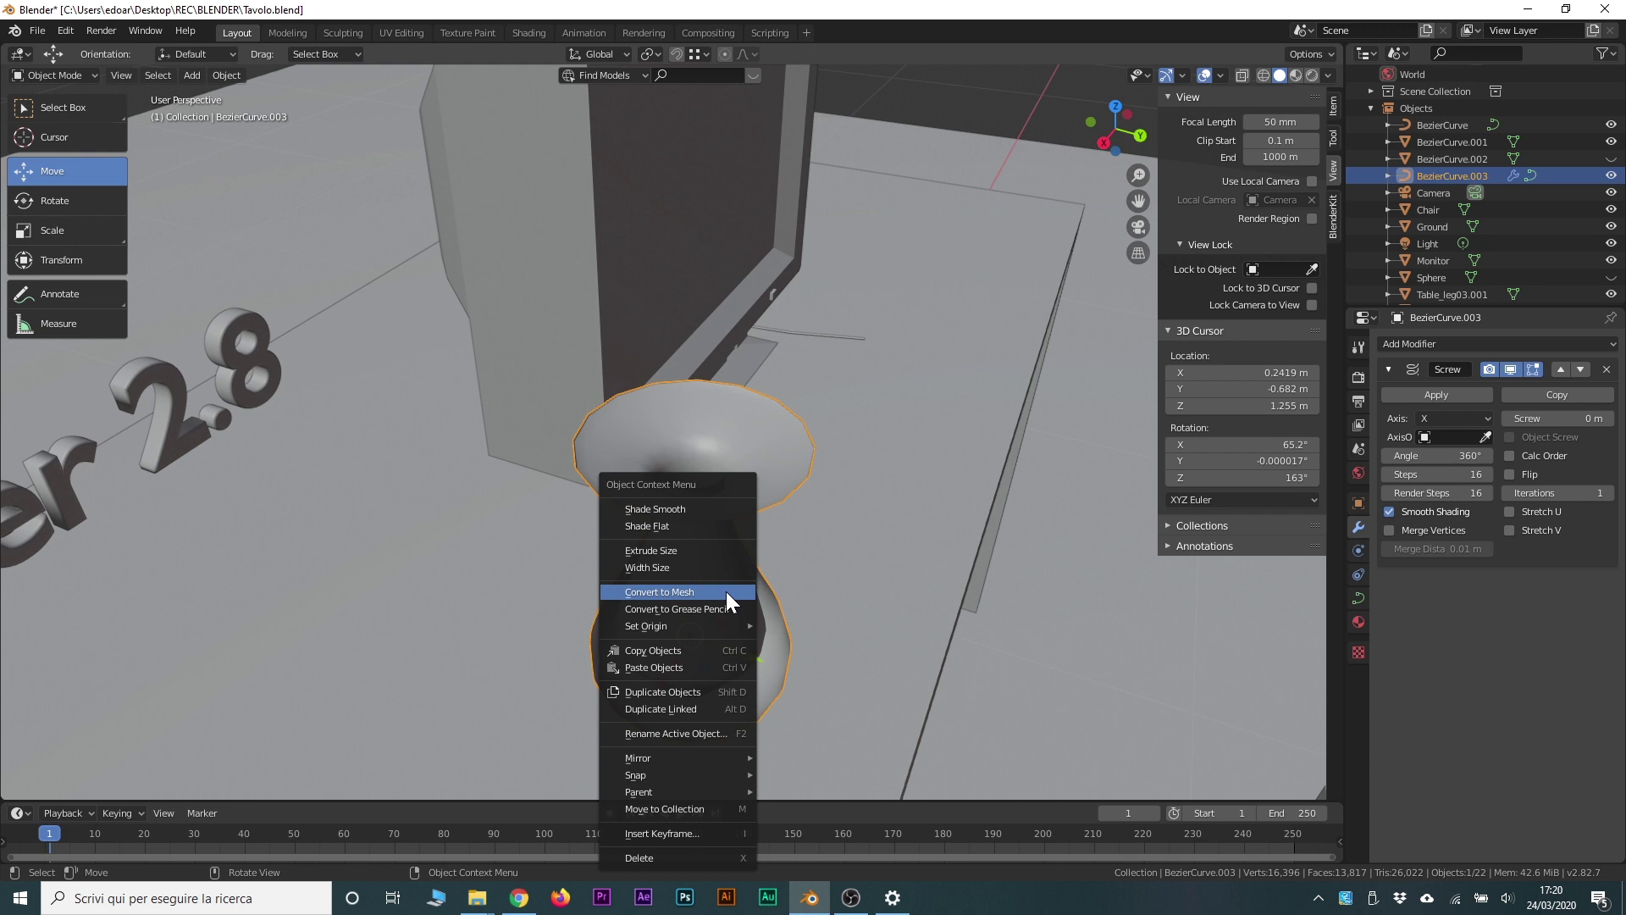
click(725, 591)
key(Tab)
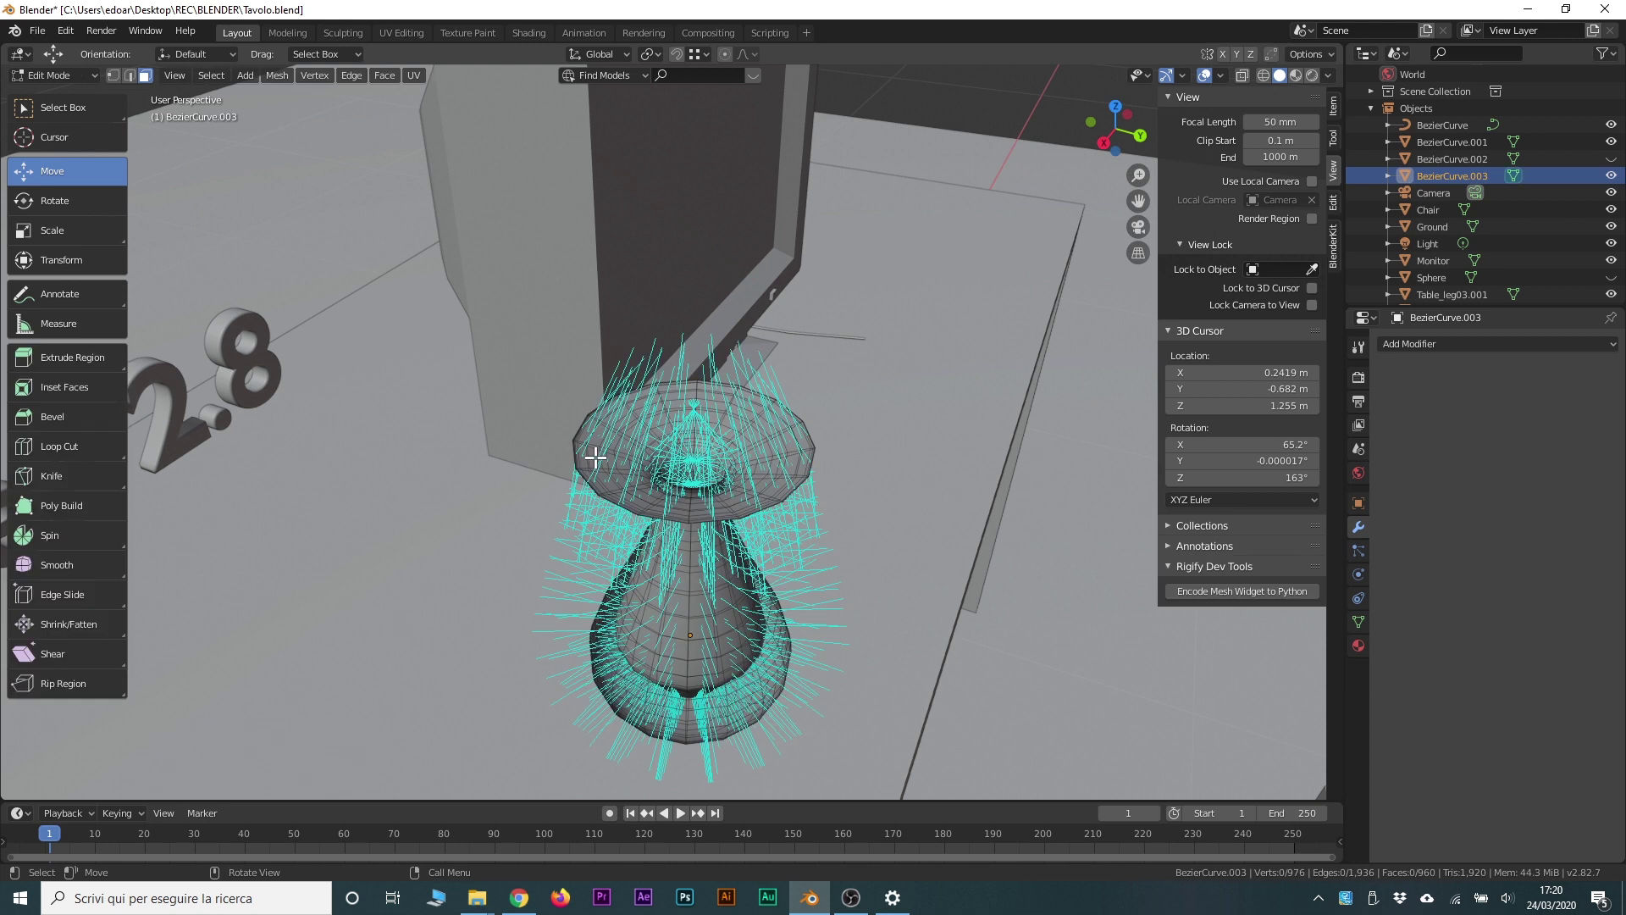
key(a)
click(276, 76)
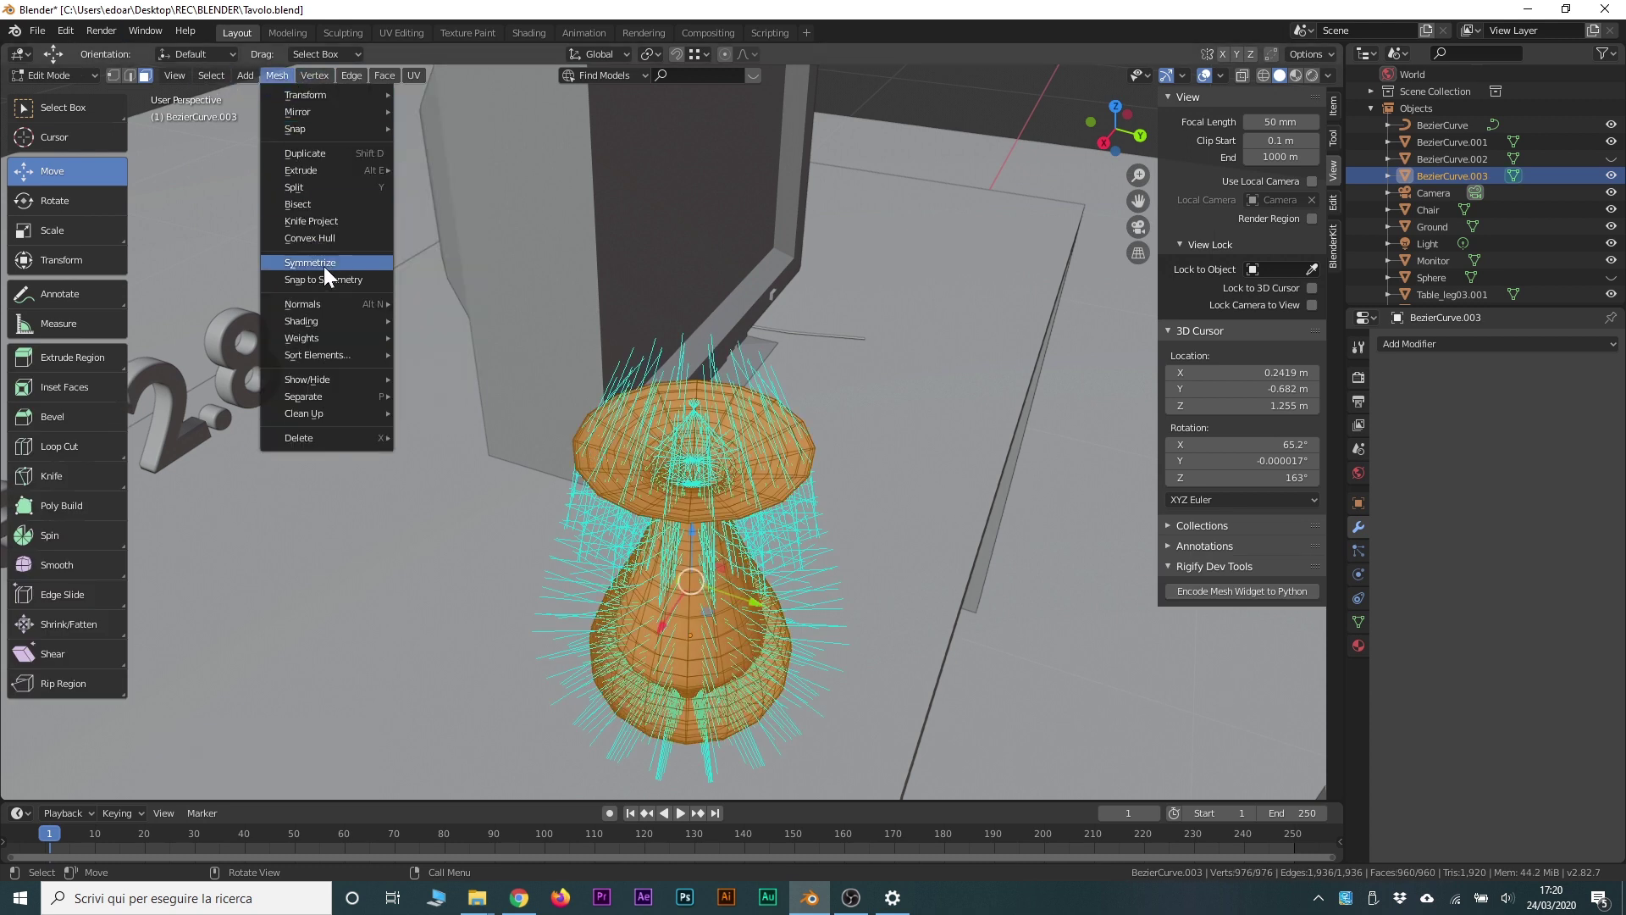
click(456, 305)
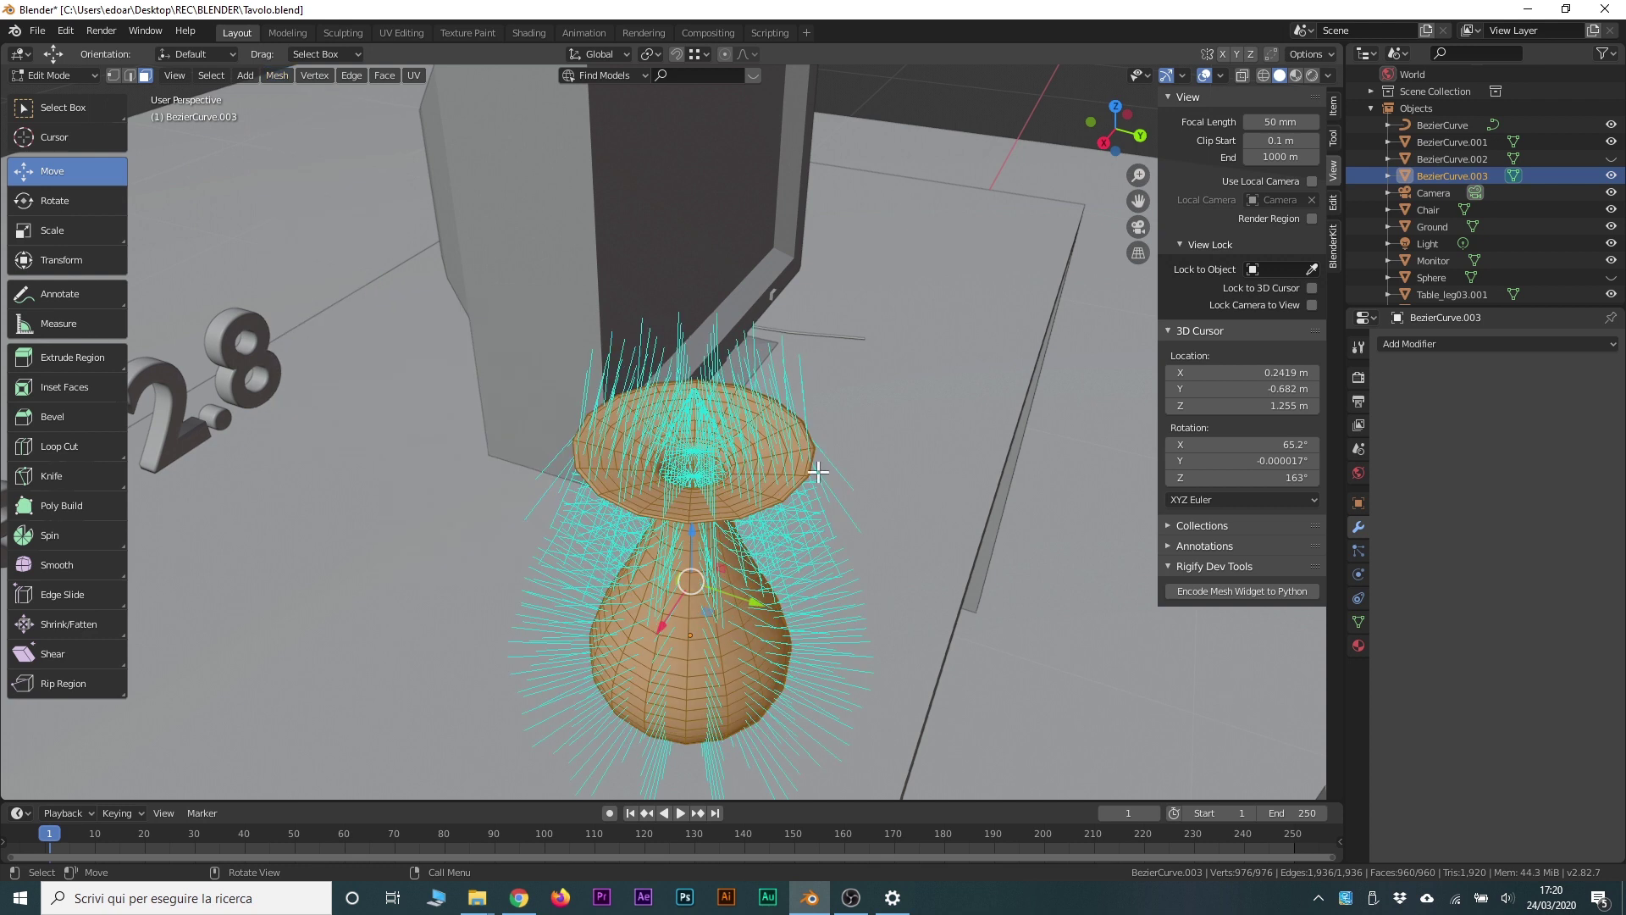
key(Tab)
mouse_move(835, 584)
middle_down()
mouse_move(759, 508)
mouse_move(740, 548)
mouse_move(751, 678)
mouse_move(752, 644)
mouse_move(652, 601)
mouse_move(650, 637)
mouse_move(627, 504)
mouse_move(647, 566)
mouse_move(744, 546)
mouse_move(882, 461)
mouse_move(831, 485)
mouse_move(862, 464)
mouse_move(846, 491)
middle_up()
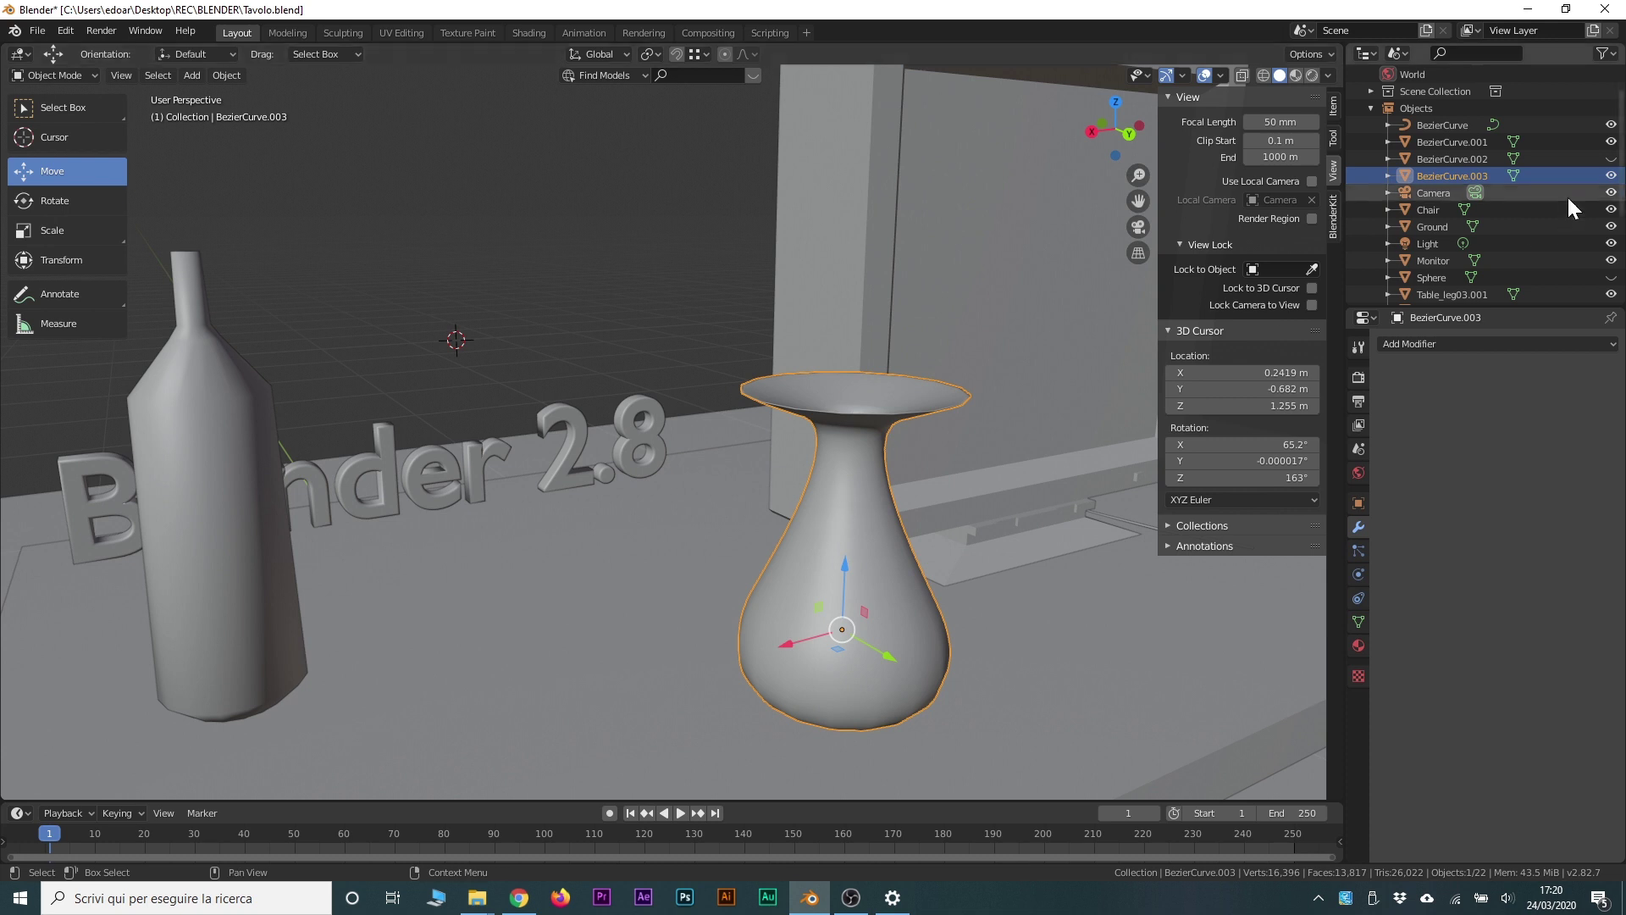
Step: Unhide BezierCurve.002 and select it as the middle vase
click(1612, 159)
mouse_move(650, 467)
shift+middle_down()
mouse_move(656, 499)
mouse_move(693, 476)
mouse_move(655, 480)
shift+middle_up()
click(657, 487)
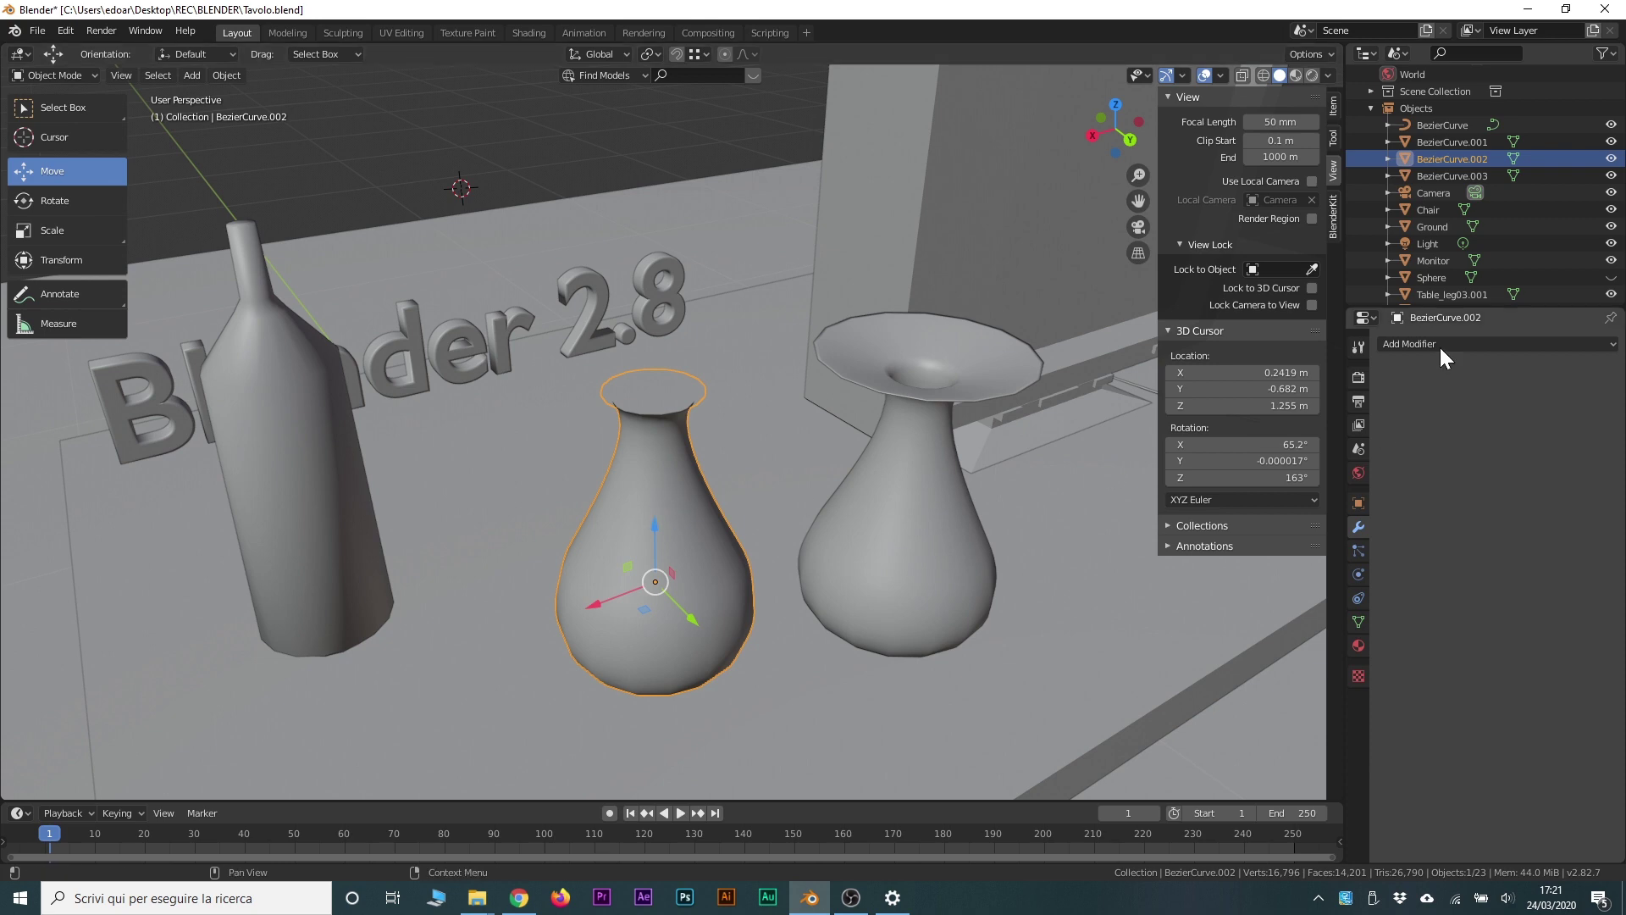
Step: Add a Solidify modifier to the middle vase with 0.08 m thickness
click(1437, 344)
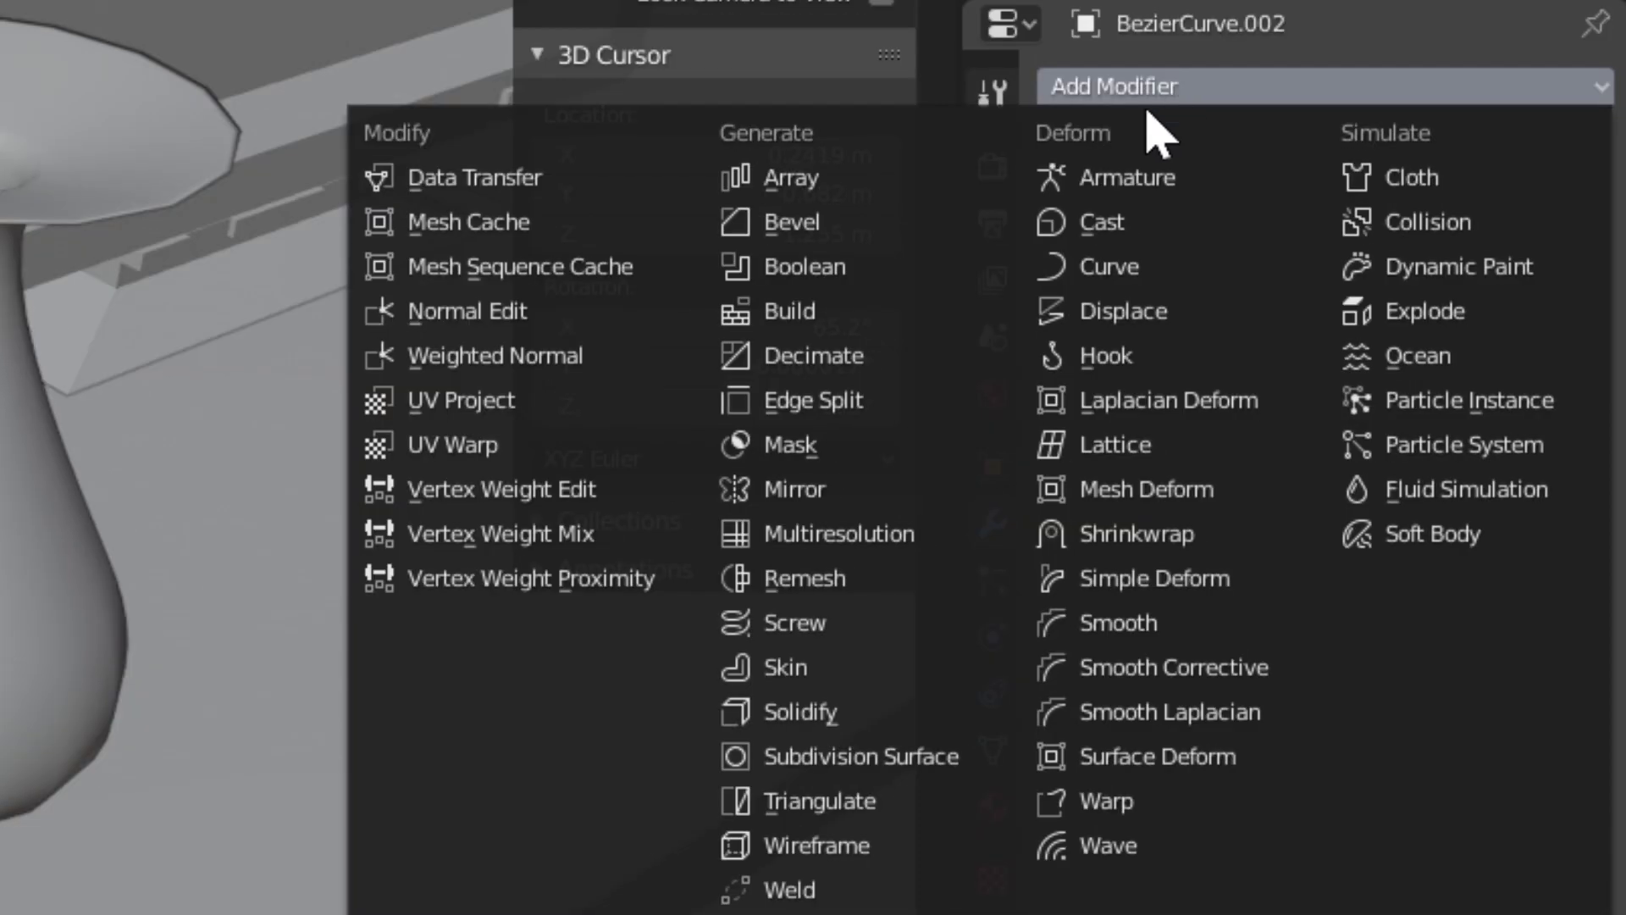
click(900, 712)
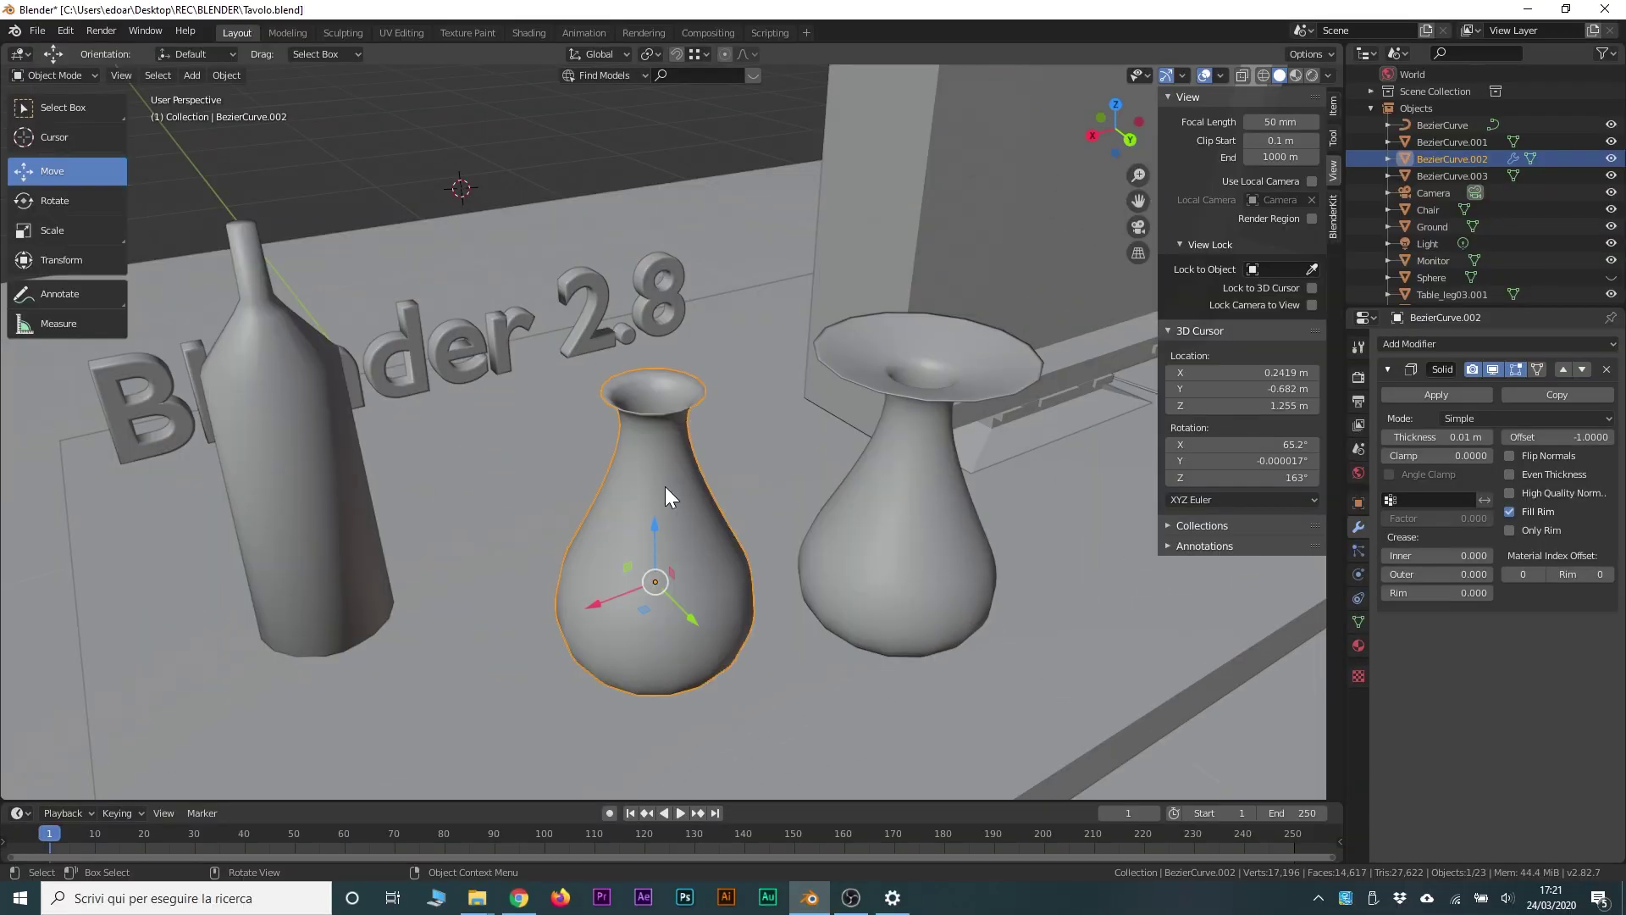
scroll(671, 498, up, 4)
mouse_move(672, 461)
middle_down()
mouse_move(725, 520)
mouse_move(696, 561)
mouse_move(694, 463)
mouse_move(674, 446)
mouse_move(708, 364)
middle_up()
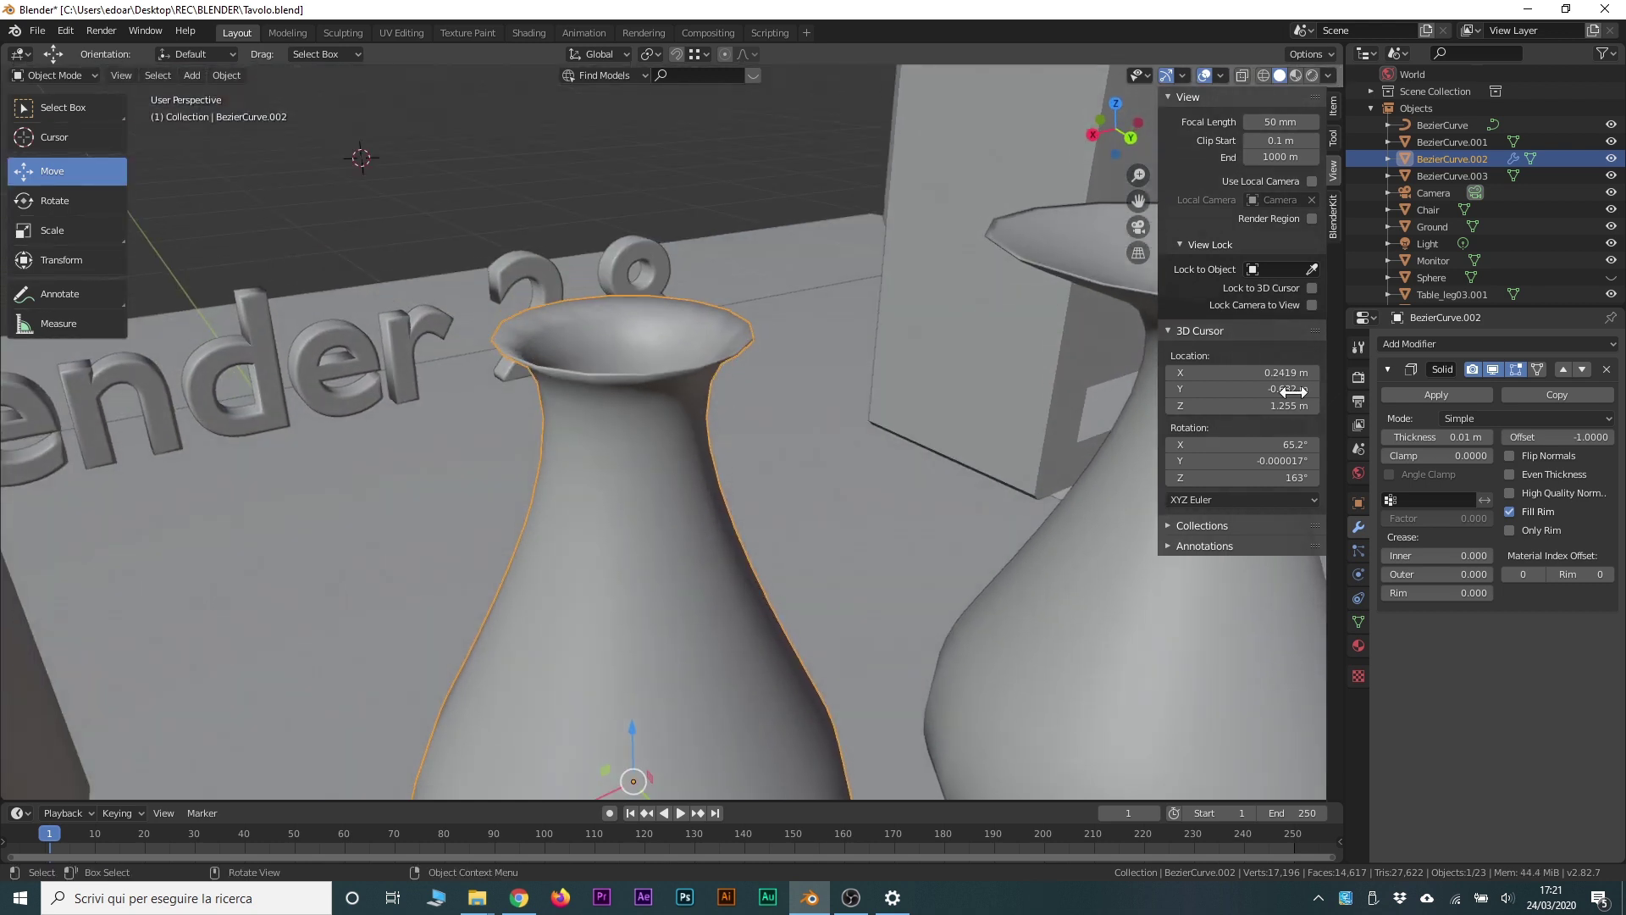
click(1492, 435)
mouse_move(1491, 435)
mouse_down()
mouse_move(1583, 436)
mouse_move(1533, 435)
mouse_up()
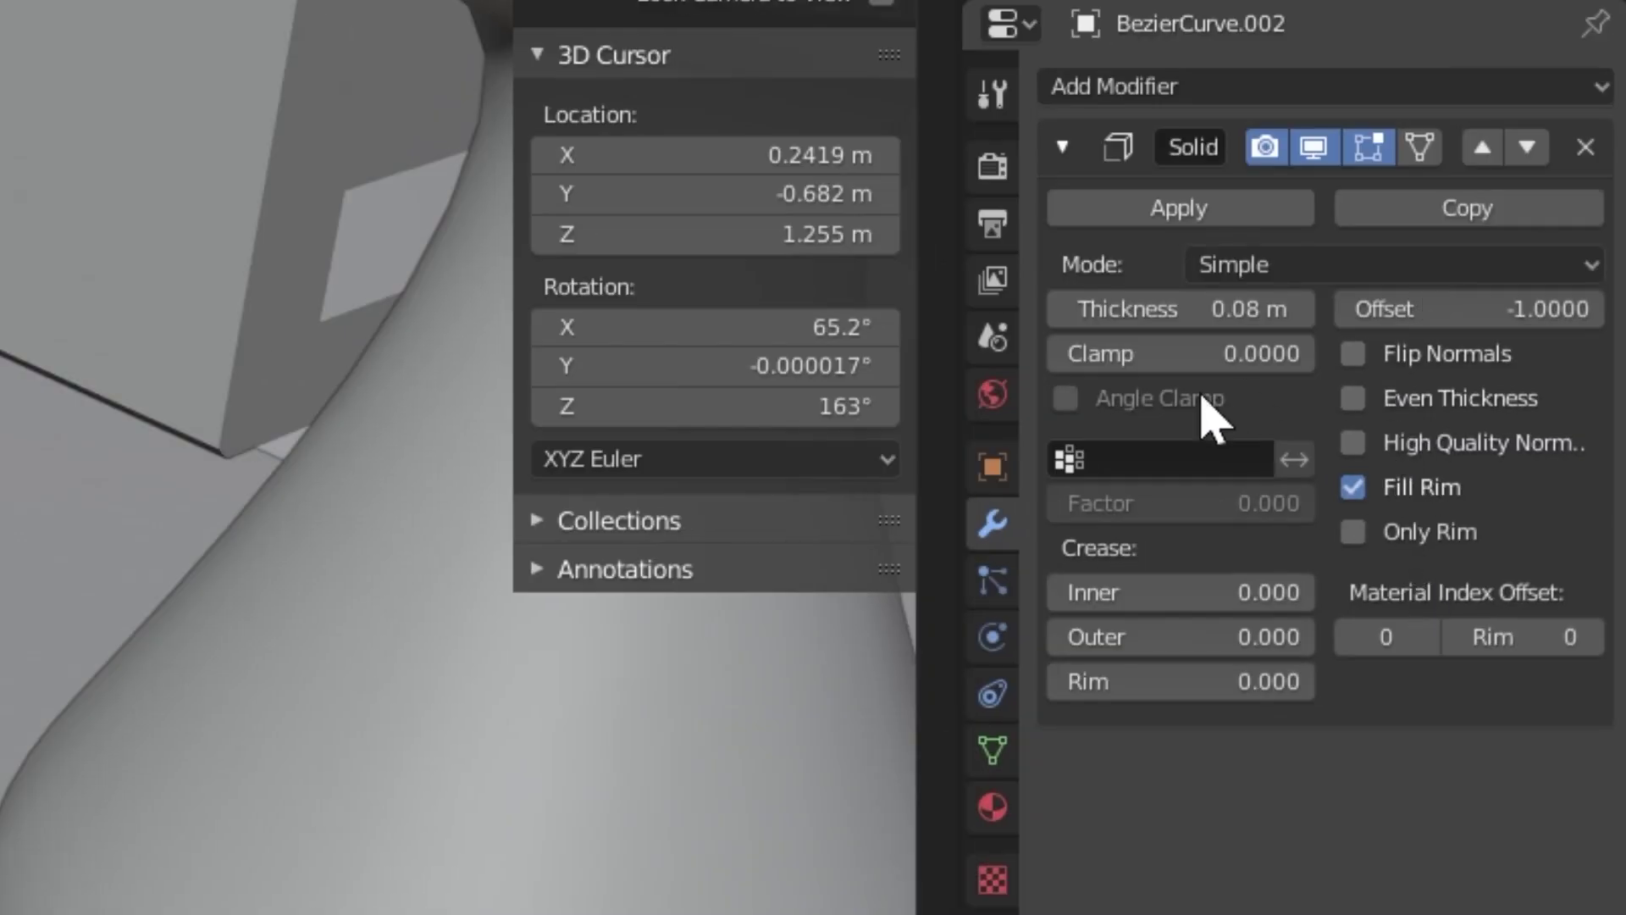
Step: Toggle the Solidify Flip Normals and Fill Rim options off and back on
click(1355, 355)
click(1510, 455)
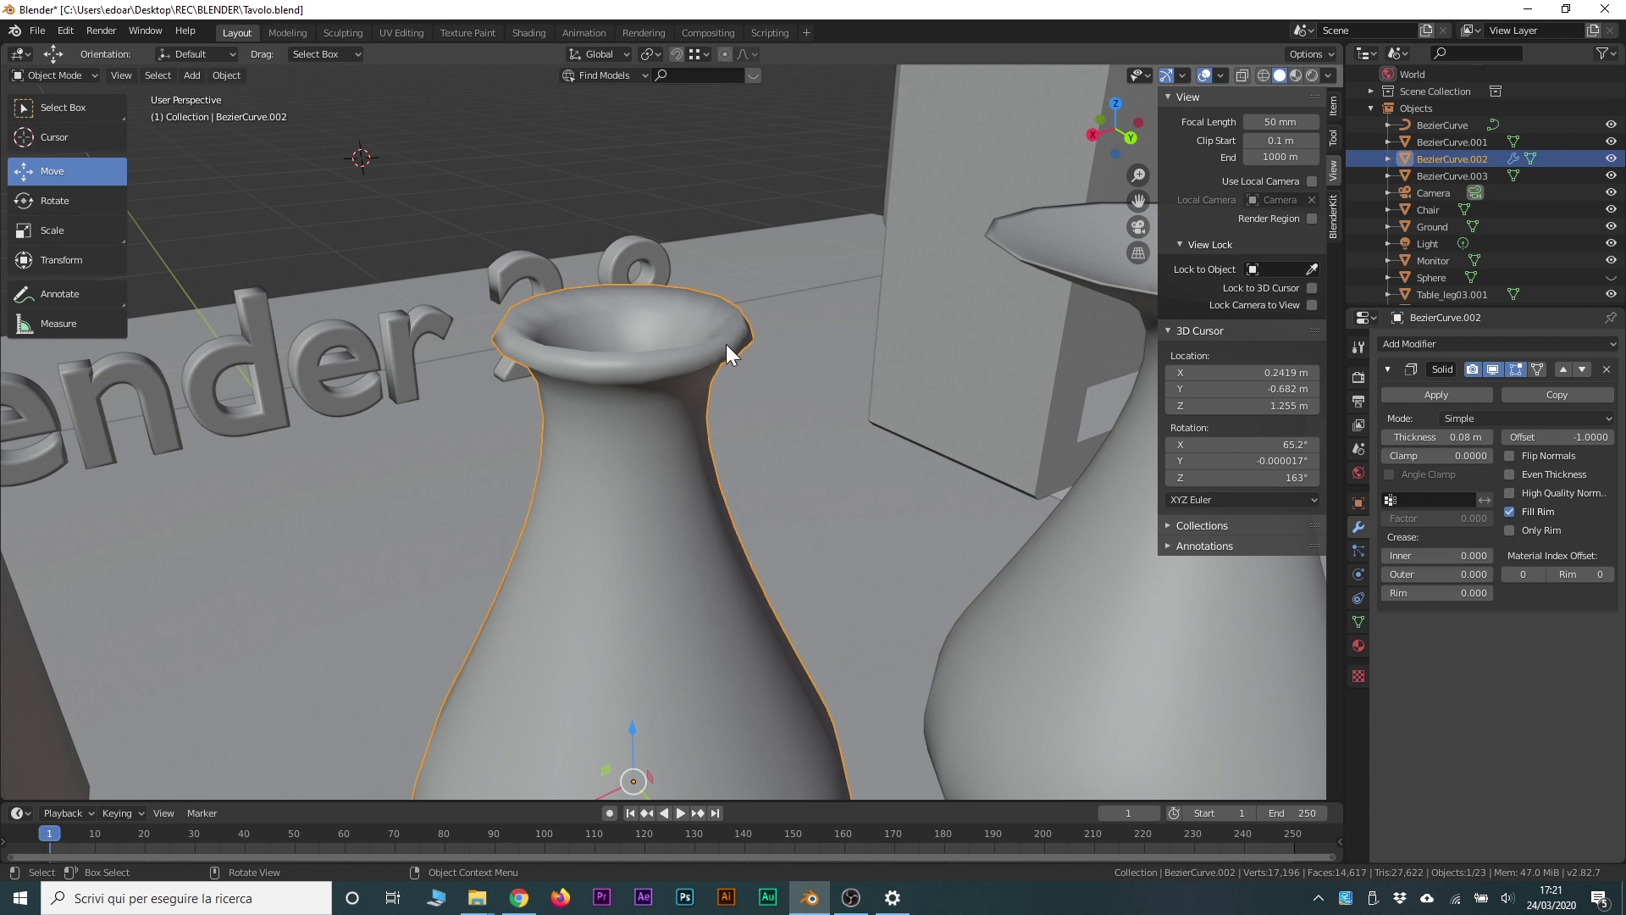
click(1508, 511)
mouse_move(588, 356)
middle_down()
mouse_move(601, 434)
mouse_move(686, 524)
mouse_move(673, 476)
mouse_move(664, 455)
mouse_move(713, 678)
mouse_move(688, 546)
middle_up()
click(1509, 511)
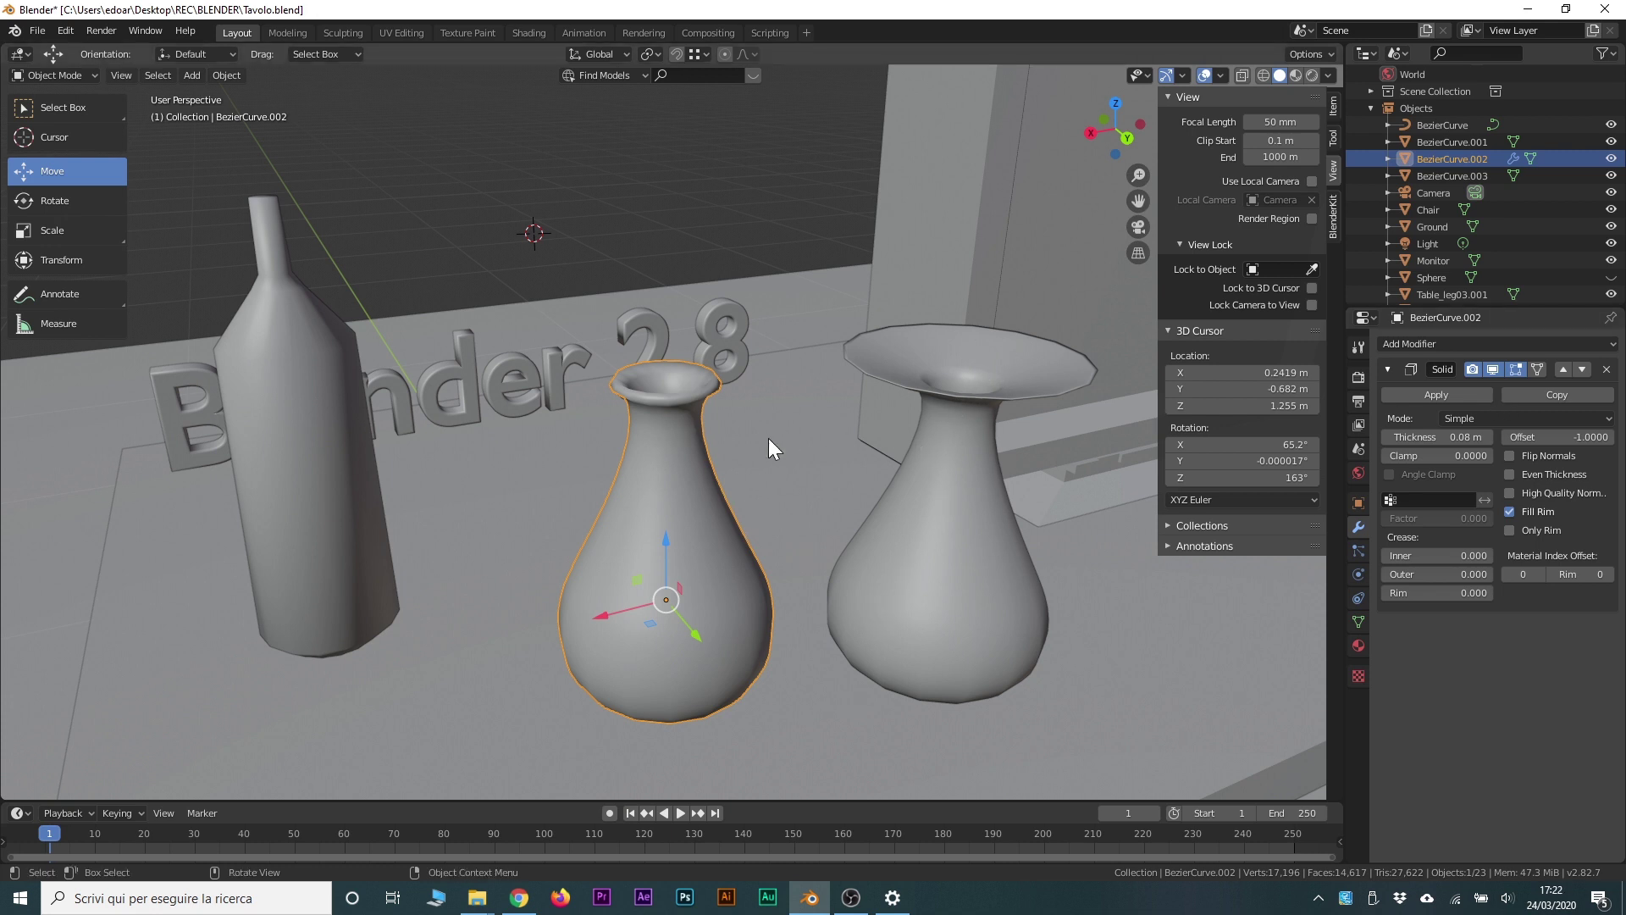
Step: Check the middle vase's mesh in Edit Mode, then return to Object Mode
key(Tab)
middle_drag(770, 444, 746, 486)
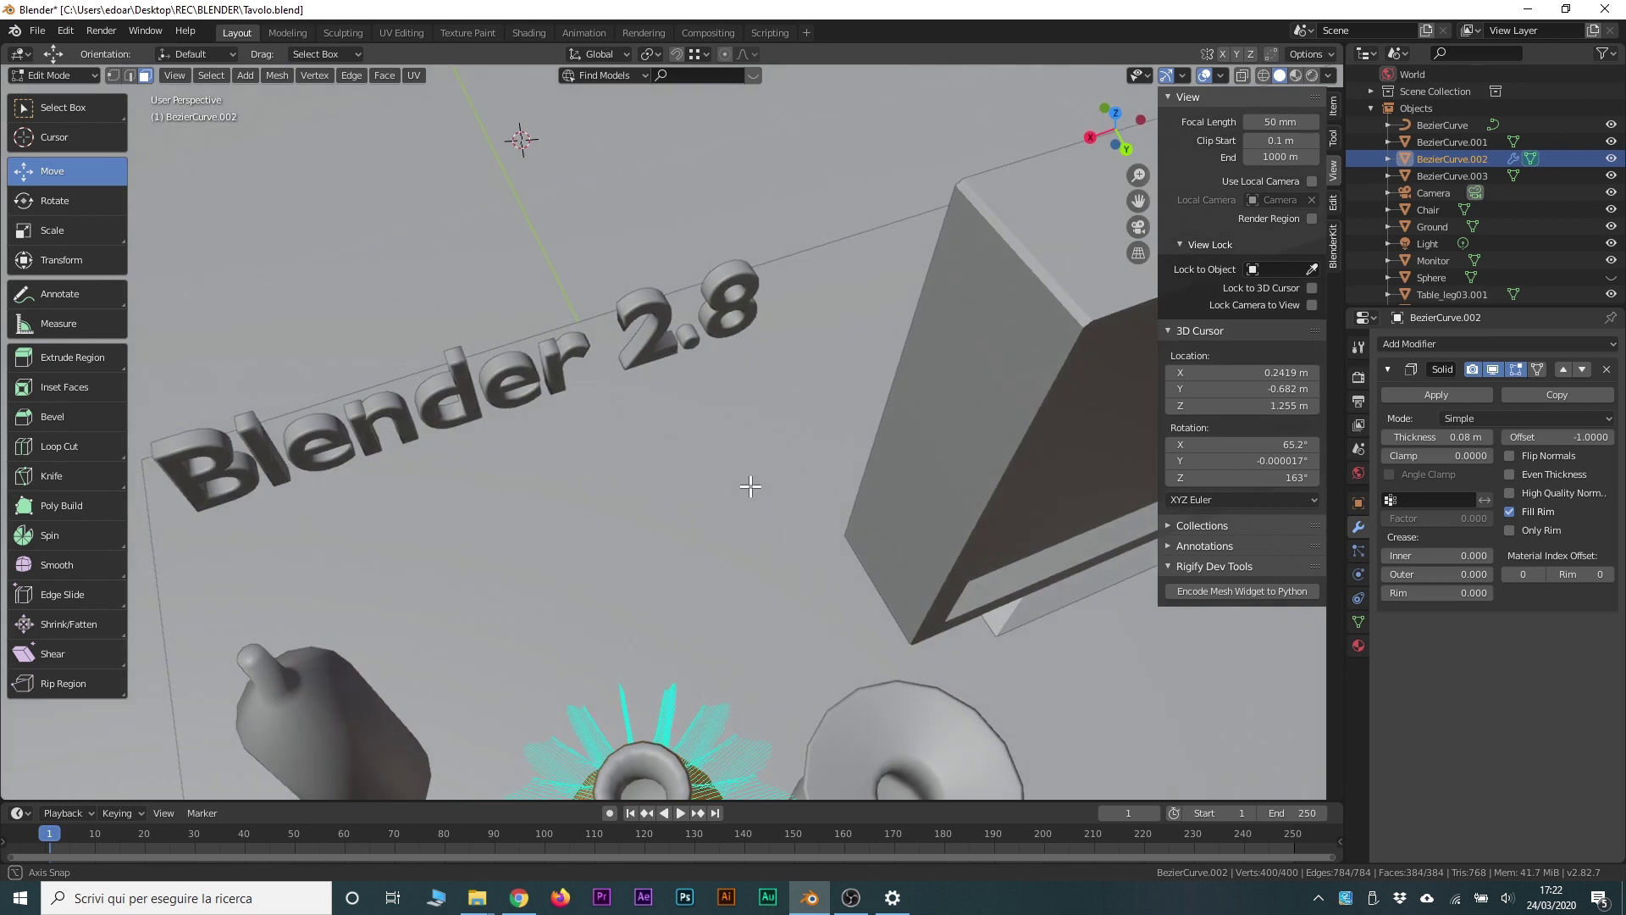
key(Tab)
mouse_move(725, 581)
middle_down()
mouse_move(737, 520)
mouse_move(724, 640)
middle_up()
Step: Inspect the right flared vase in Edit Mode from above, then go back to Object Mode
click(966, 503)
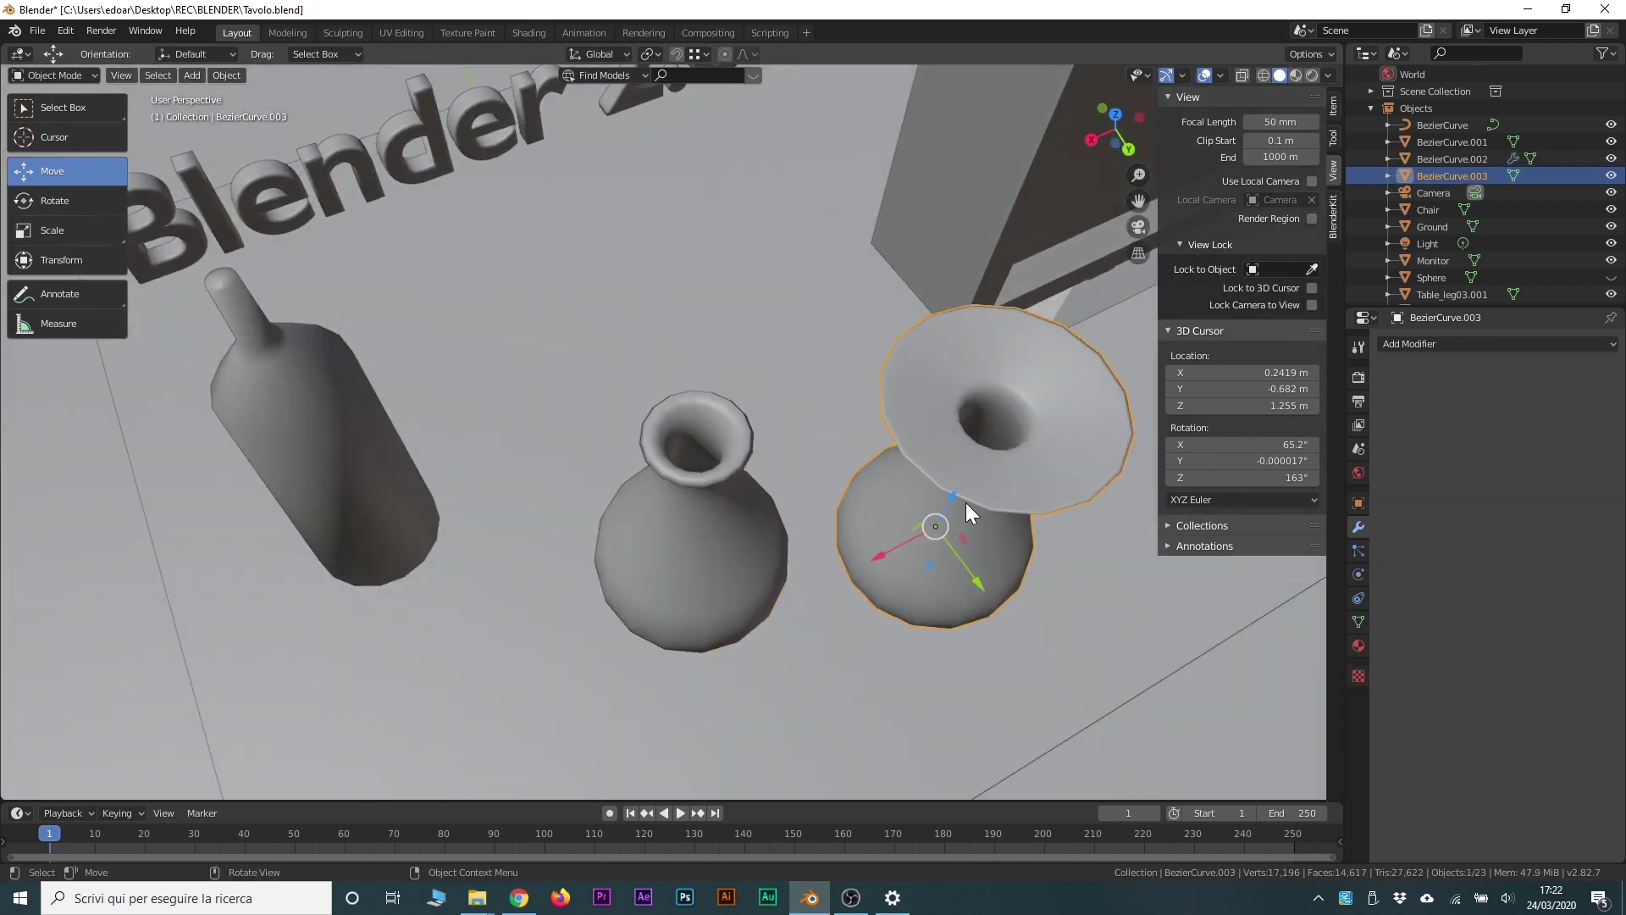
key(Tab)
middle_drag(966, 502, 1011, 449)
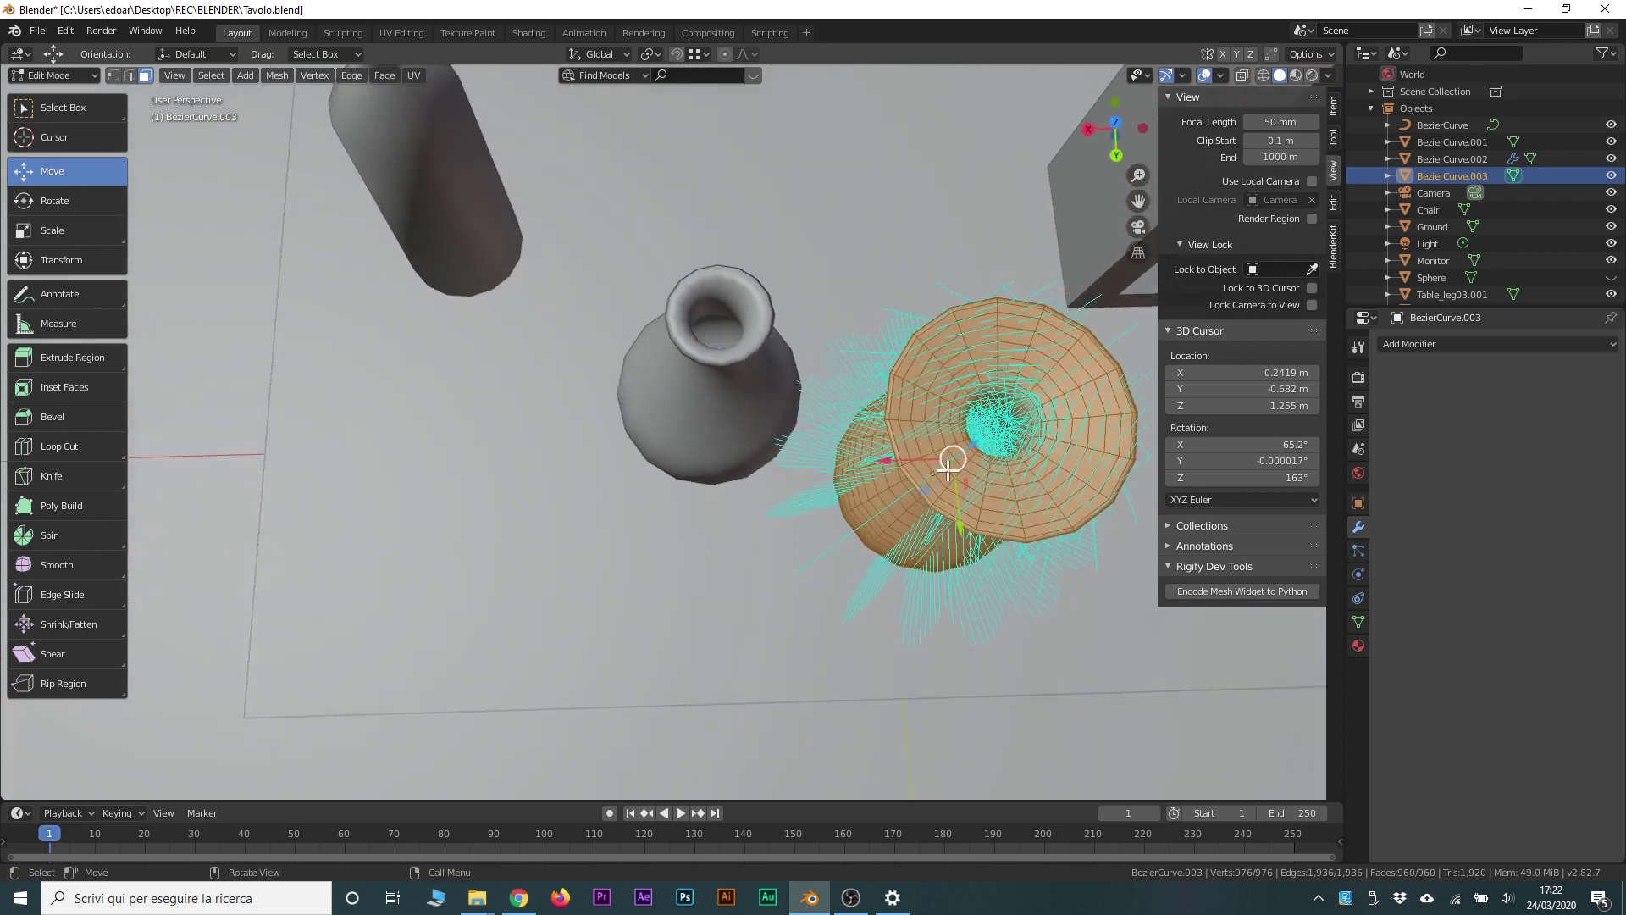
key(Tab)
mouse_move(911, 481)
middle_down()
mouse_move(874, 428)
mouse_move(777, 455)
middle_up()
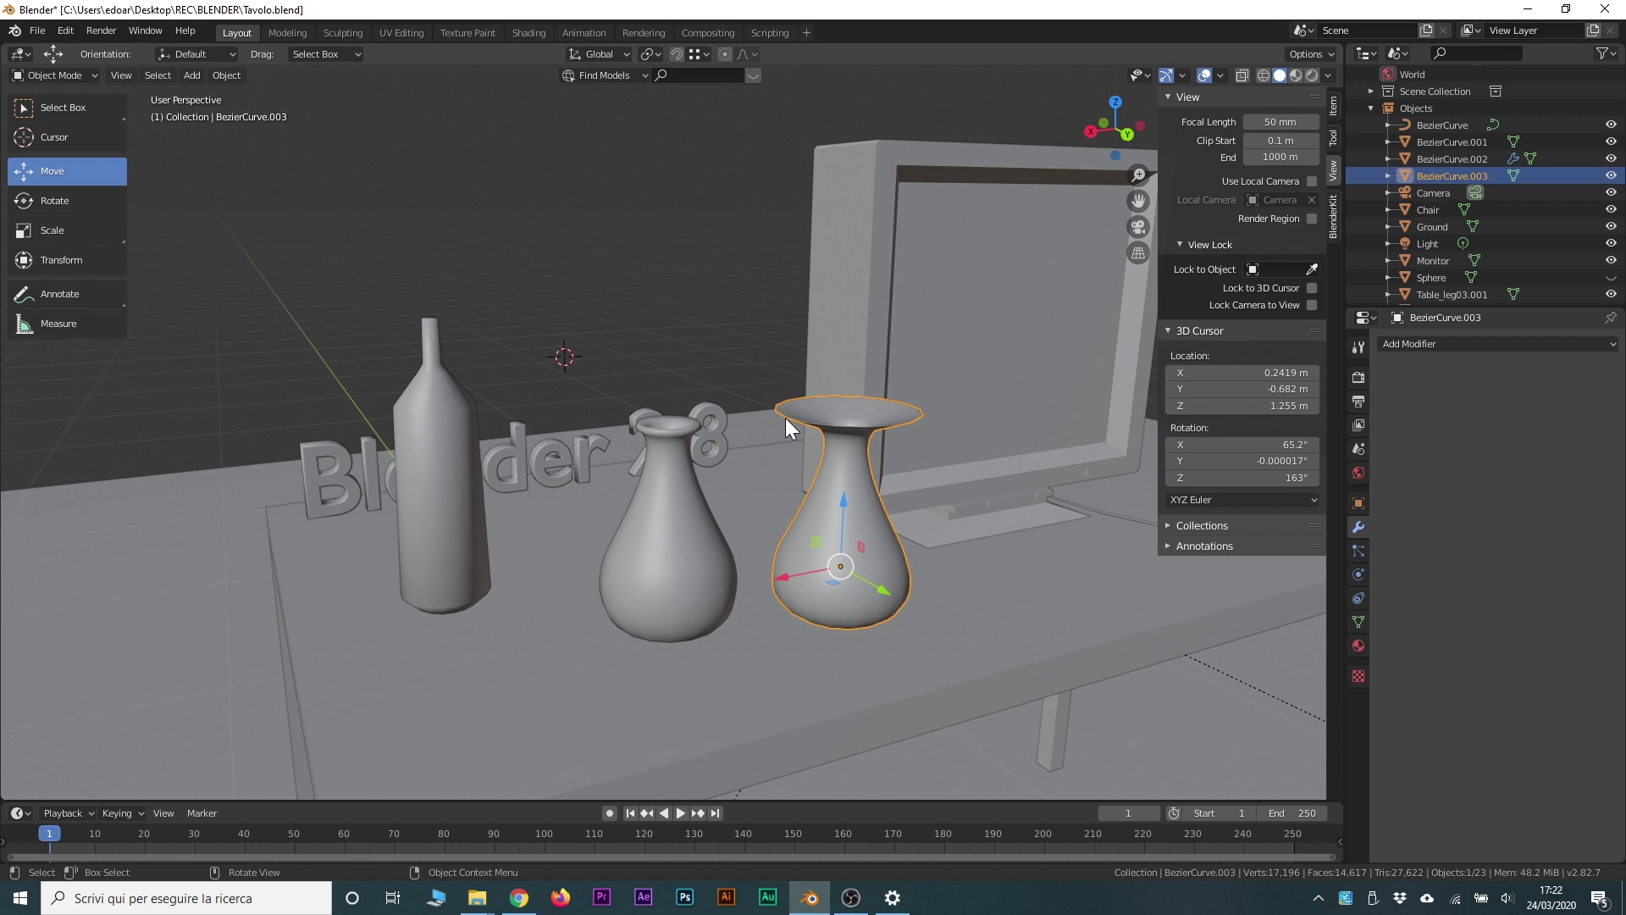